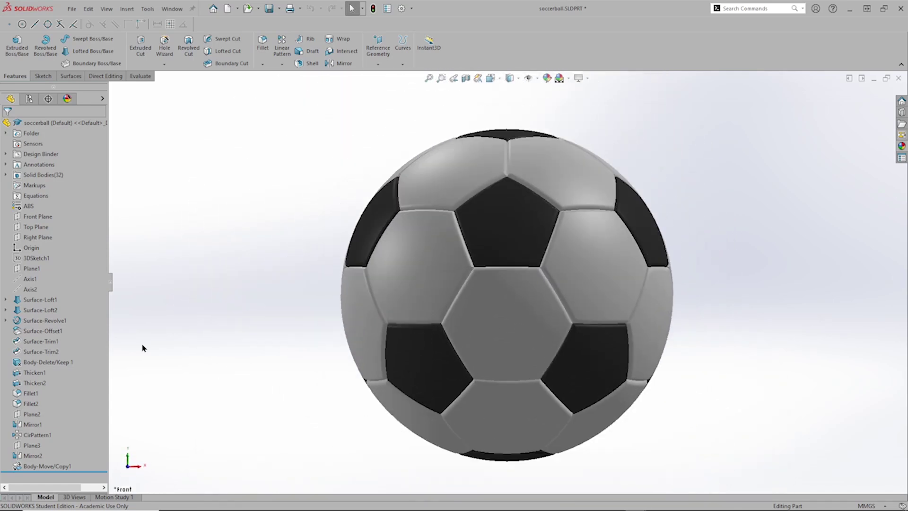
key("ctrl+7")
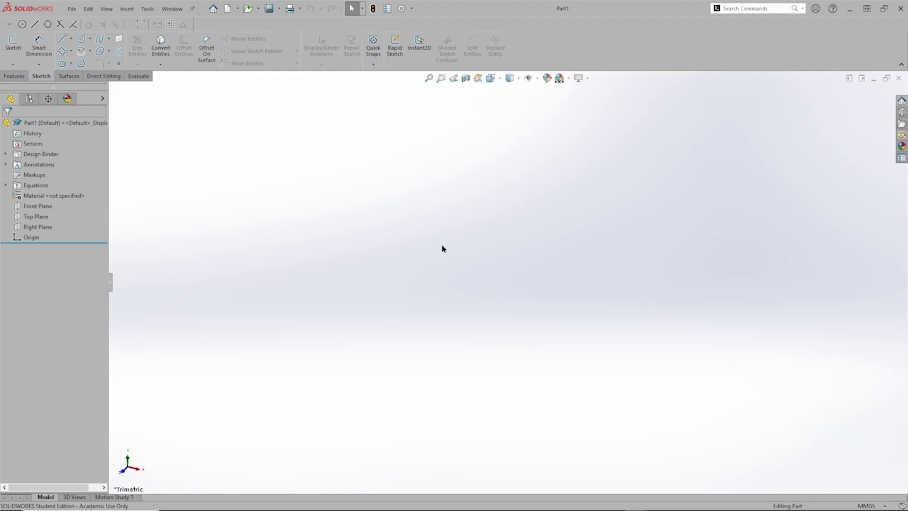
Sketch a five-sided inscribed-circle polygon with sides about 34 mm on the Top Plane, centred on the origin.
key("s")
left_click(454, 257)
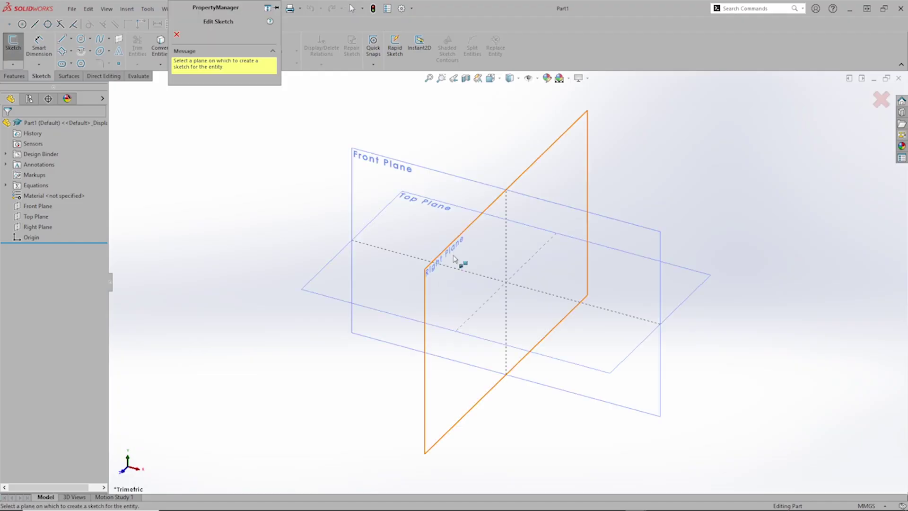
left_click(331, 274)
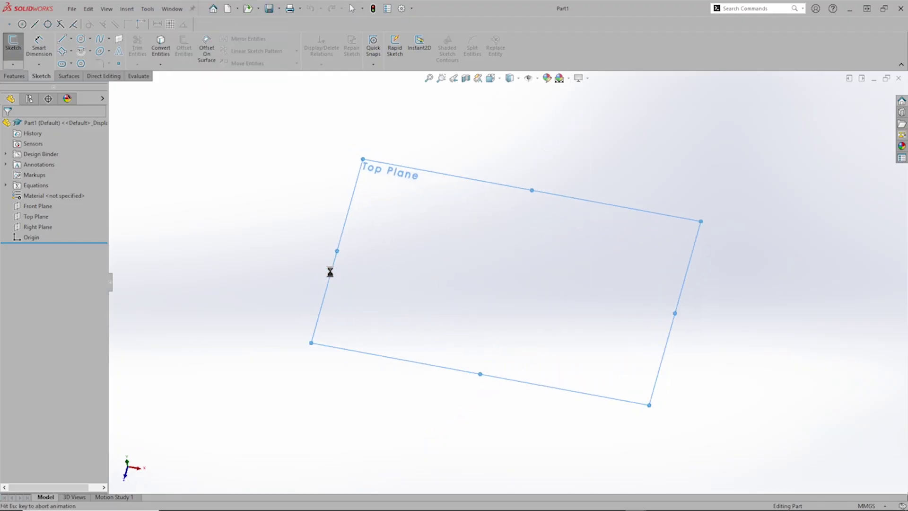
left_click(80, 63)
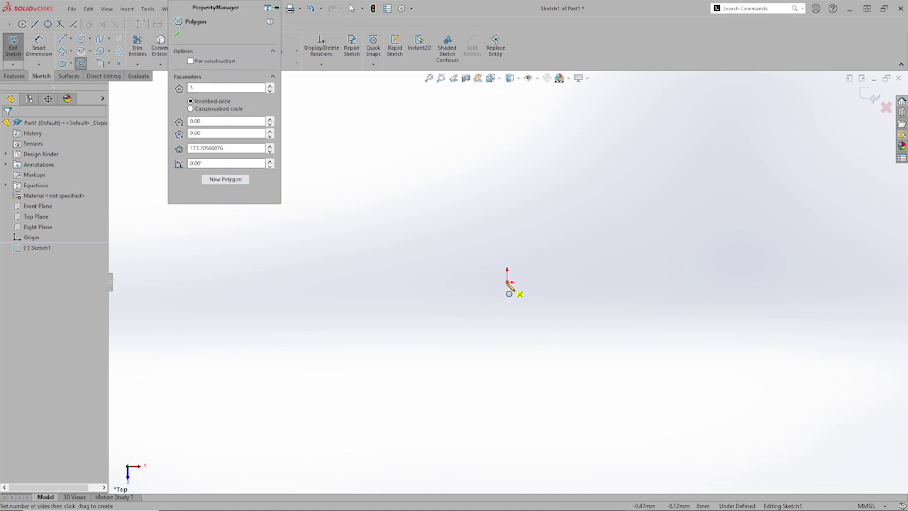
left_click_drag(507, 282, 550, 321)
key("Escape")
key("Escape")
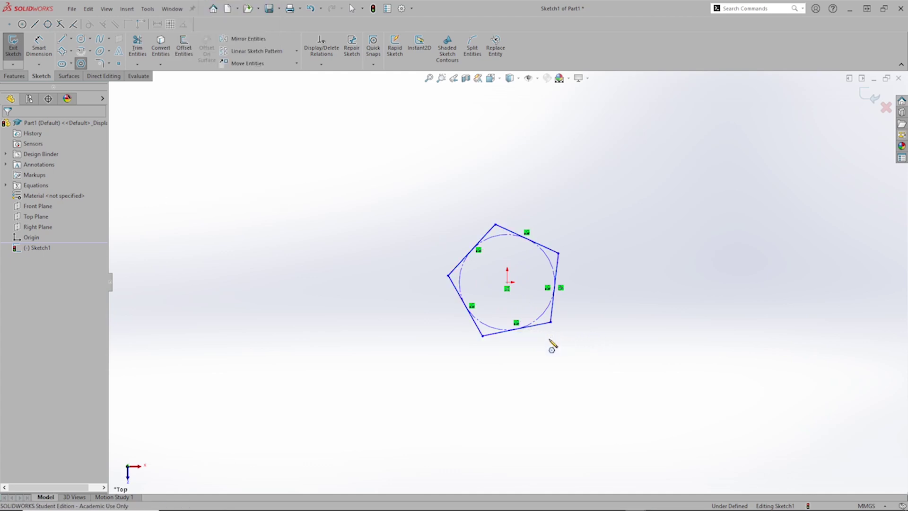
Make the pentagon's lower side horizontal.
left_click(543, 325)
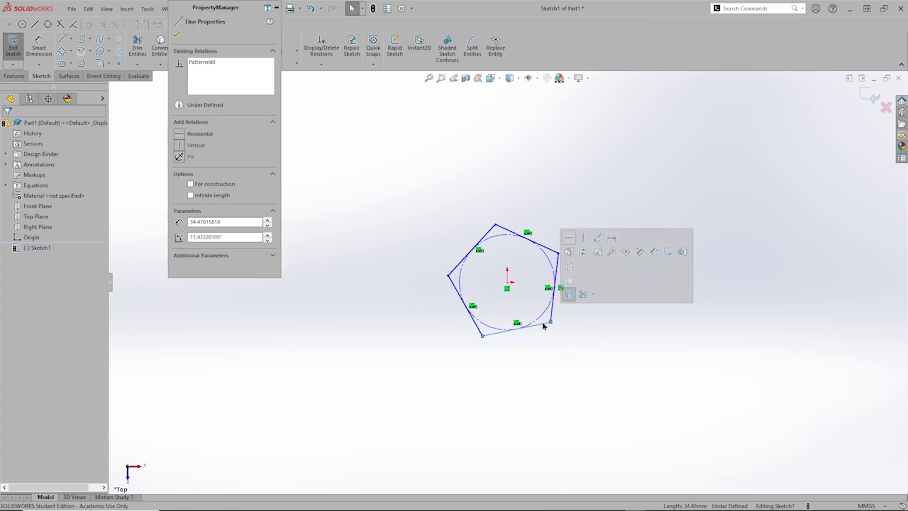
left_click(569, 238)
left_click(611, 340)
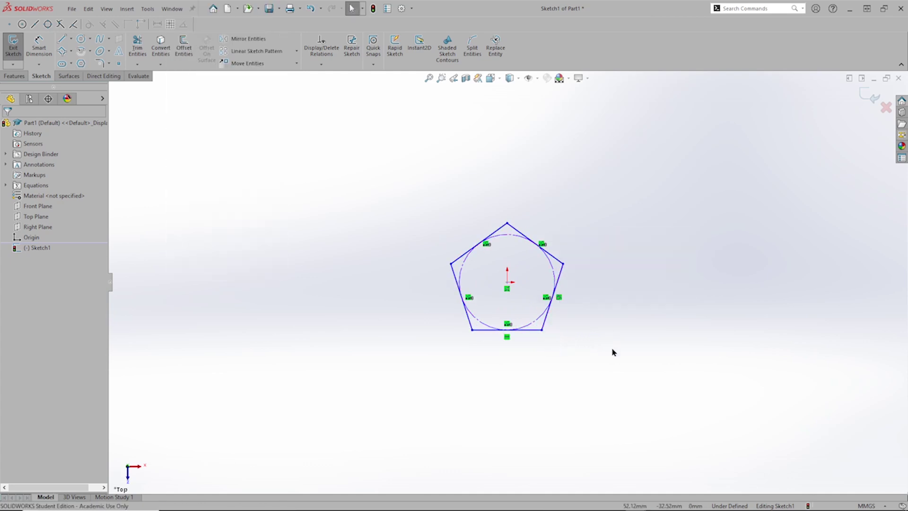
Dimension the pentagon's horizontal side to 48 mm and finish the sketch.
right_click_drag(612, 353, 617, 307)
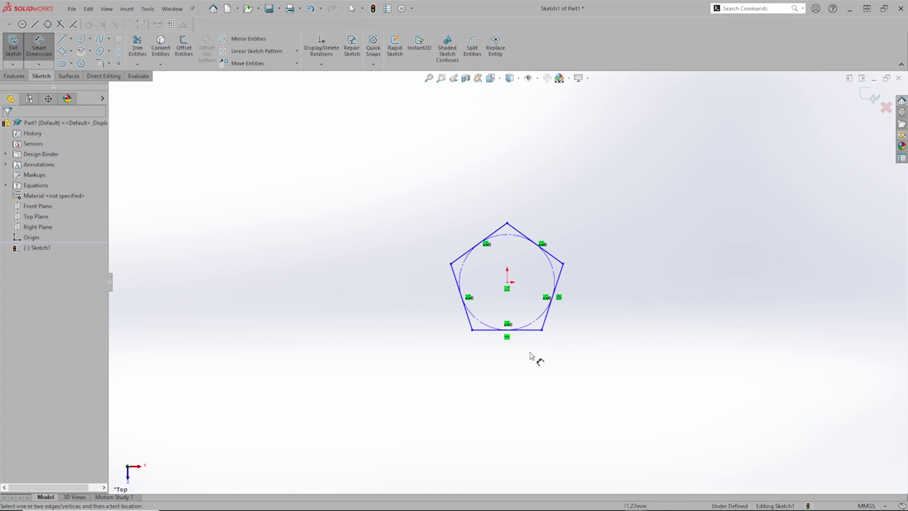
left_click(533, 330)
left_click(524, 348)
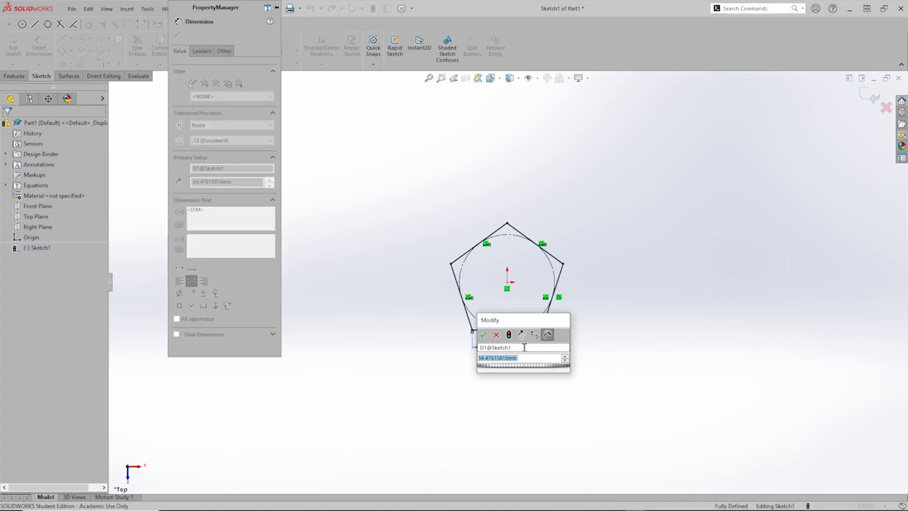
type("48")
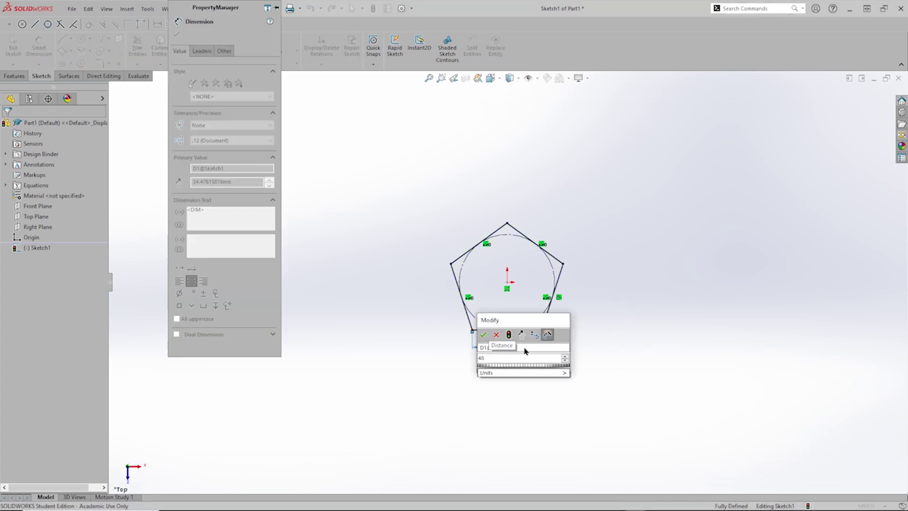
key("Return")
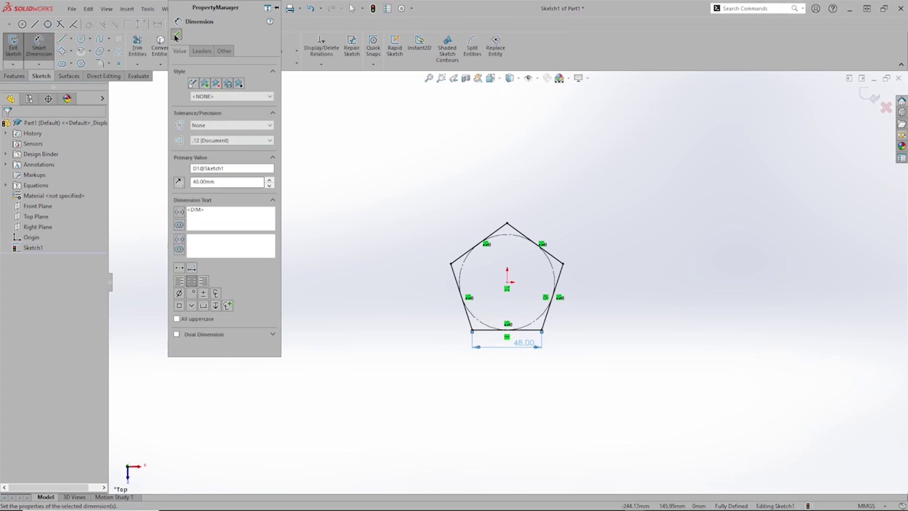
left_click(176, 35)
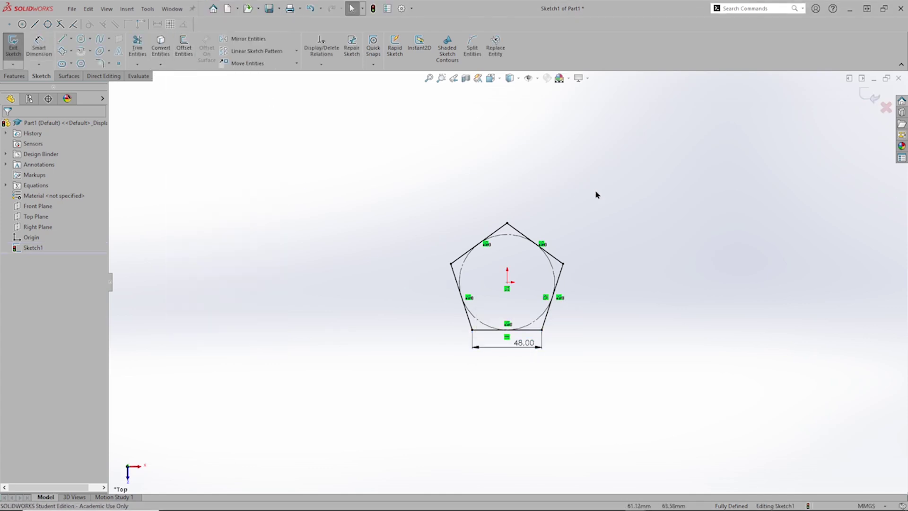
left_click(864, 97)
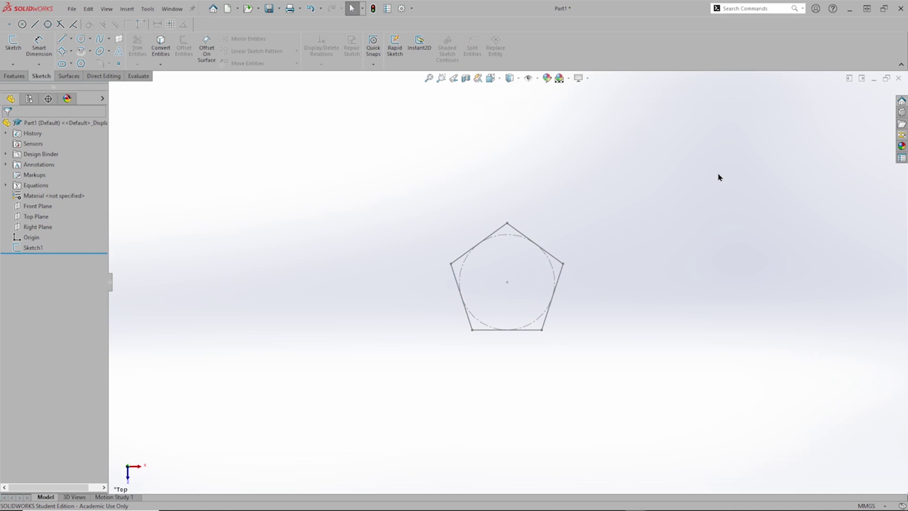
Start a 3D sketch and draw a line about 52 mm long in the YZ plane, rising outward from the pentagon's apex opposite the horizontal side.
mouse_move(632, 236)
middle_mouse_down()
mouse_move(582, 267)
mouse_move(567, 258)
middle_mouse_up()
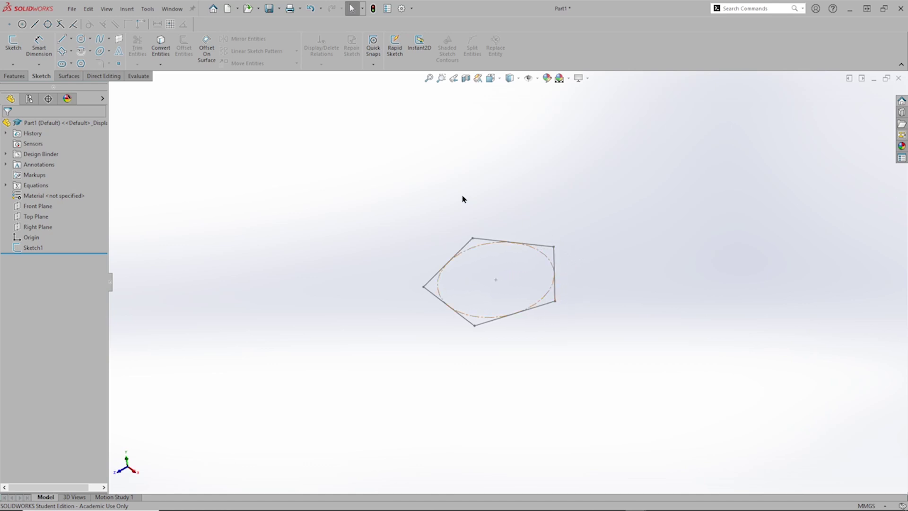
left_click(13, 64)
left_click(30, 87)
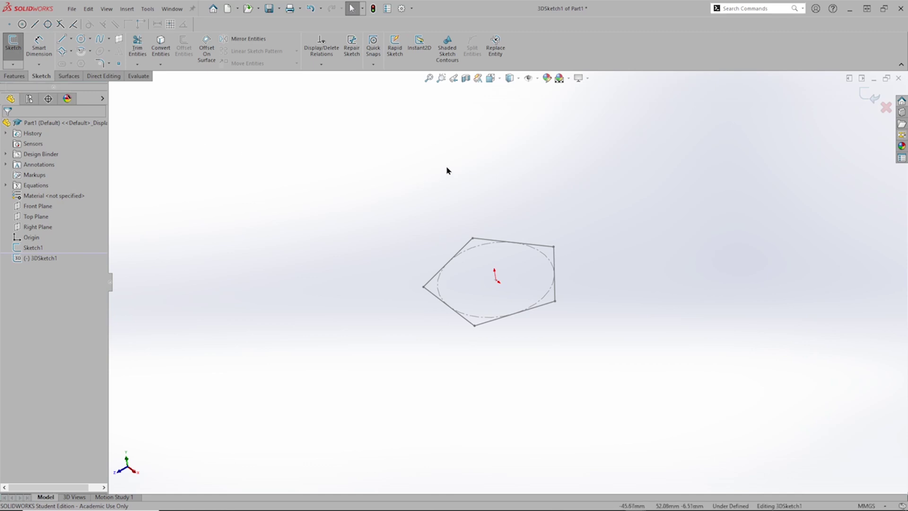
right_click_drag(448, 170, 412, 170)
left_click(554, 246)
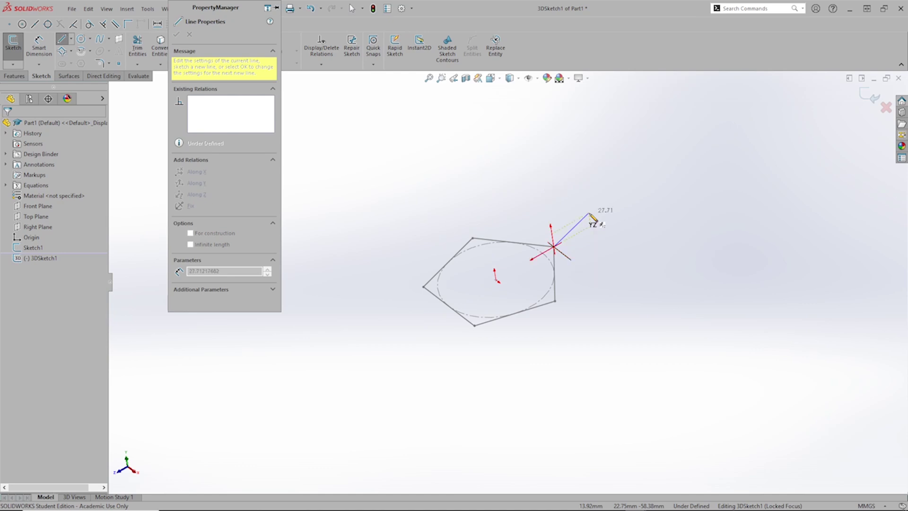
left_click(617, 179)
key("Escape")
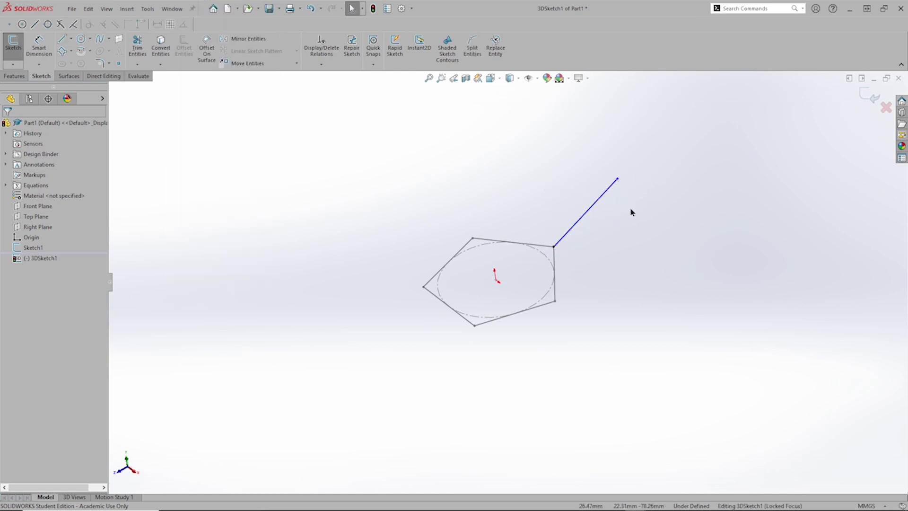
Make the 3D line equal in length to the adjacent pentagon side.
middle_click_drag(631, 208, 627, 215)
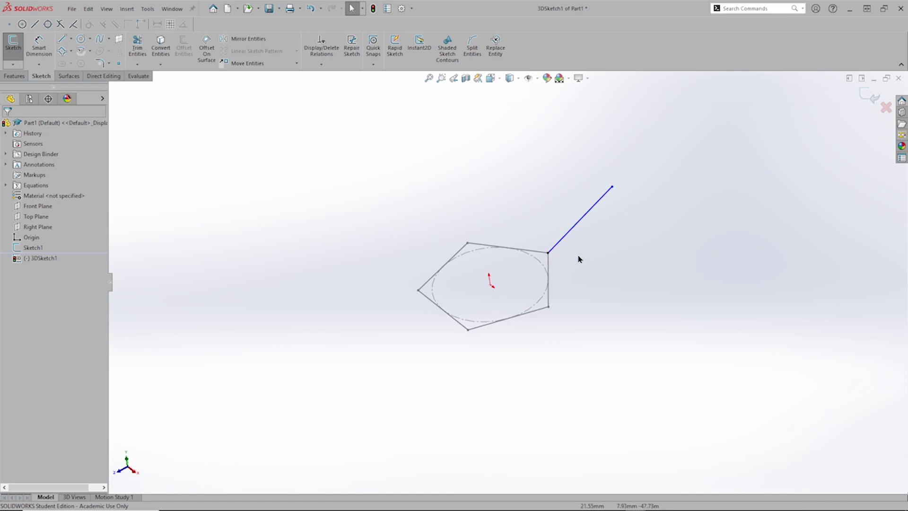
left_click(564, 242)
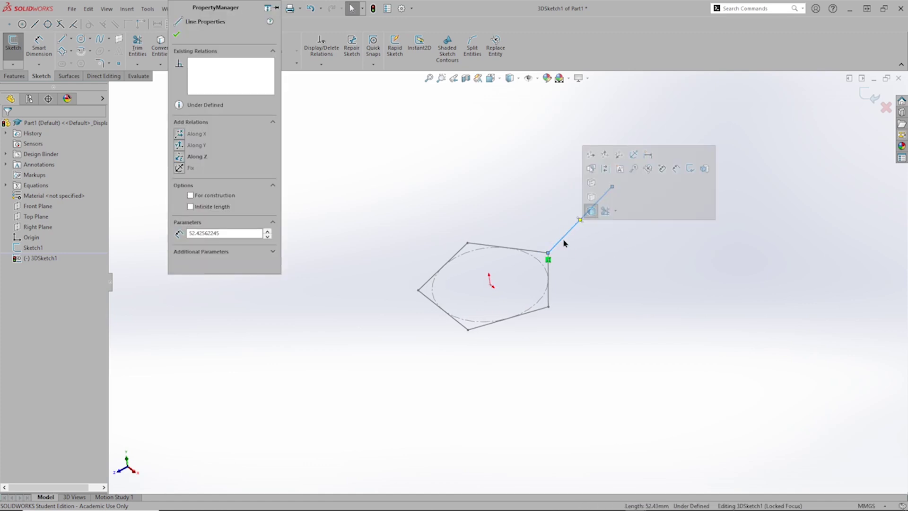
left_click(549, 296, "ctrl")
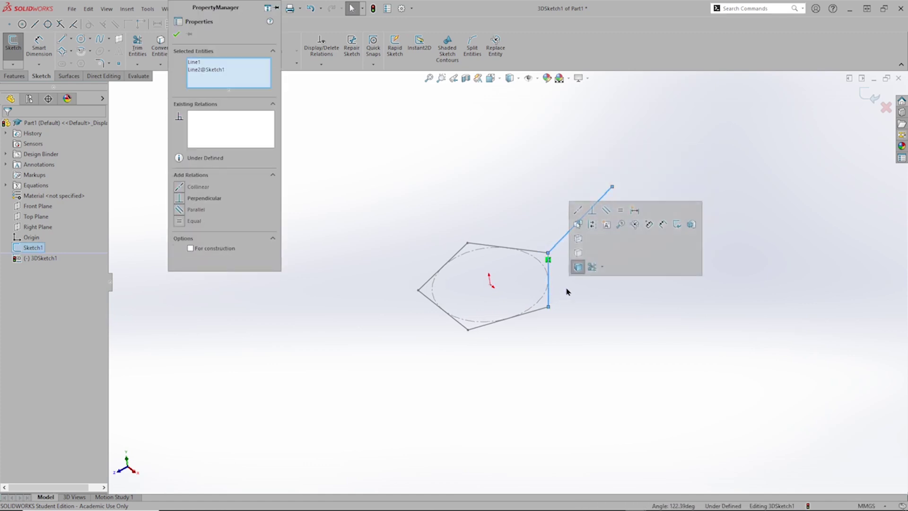
left_click(620, 212)
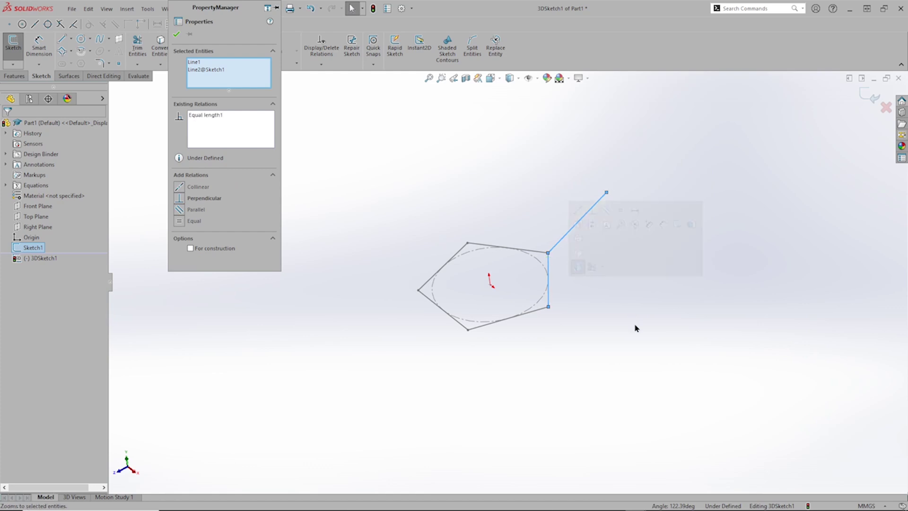
left_click(635, 328)
Constrain the free endpoint of the 3D line to lie on the Right Plane.
left_click(606, 192)
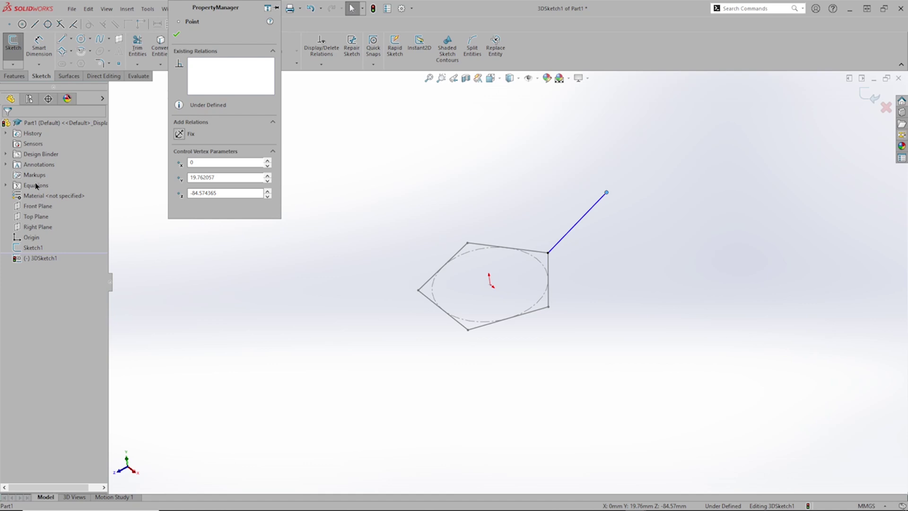
left_click(40, 226, "ctrl")
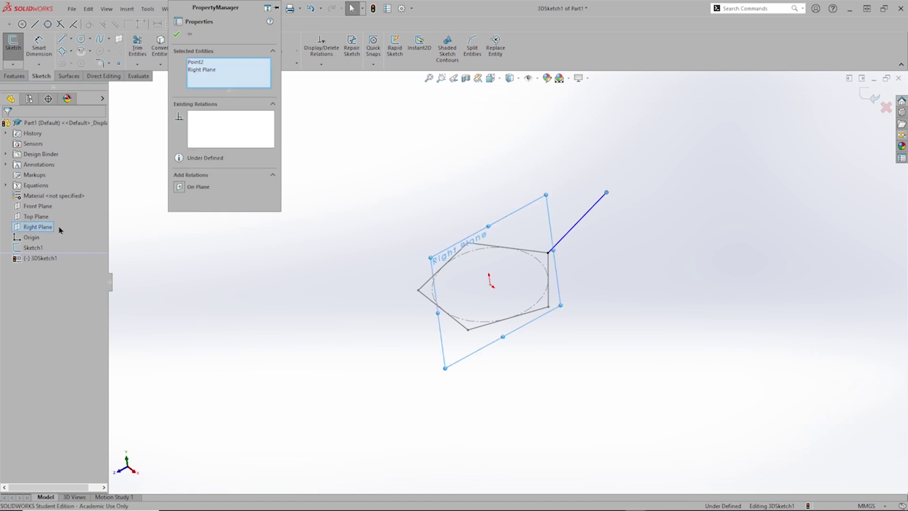
left_click(179, 188)
left_click(178, 36)
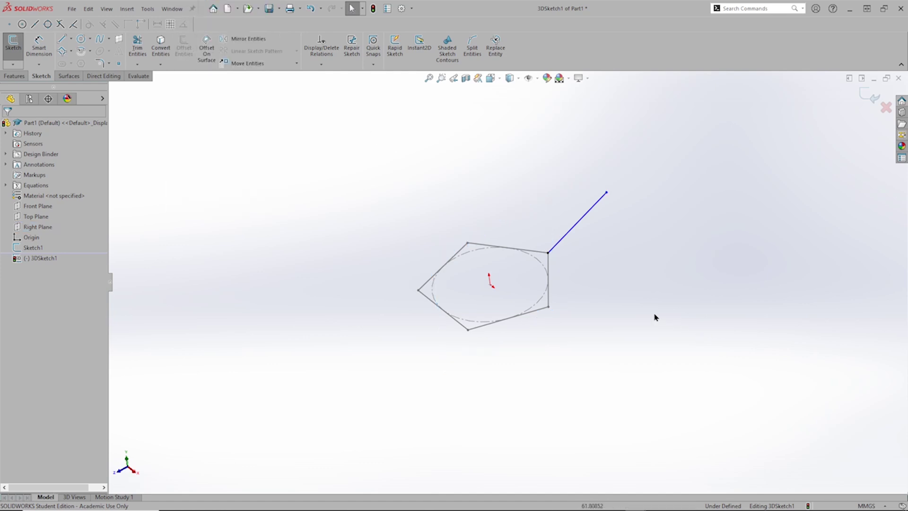
Dimension the angle between the 3D line and the adjacent pentagon side to 120° and finish the 3D sketch.
scroll(523, 284, "down", 5)
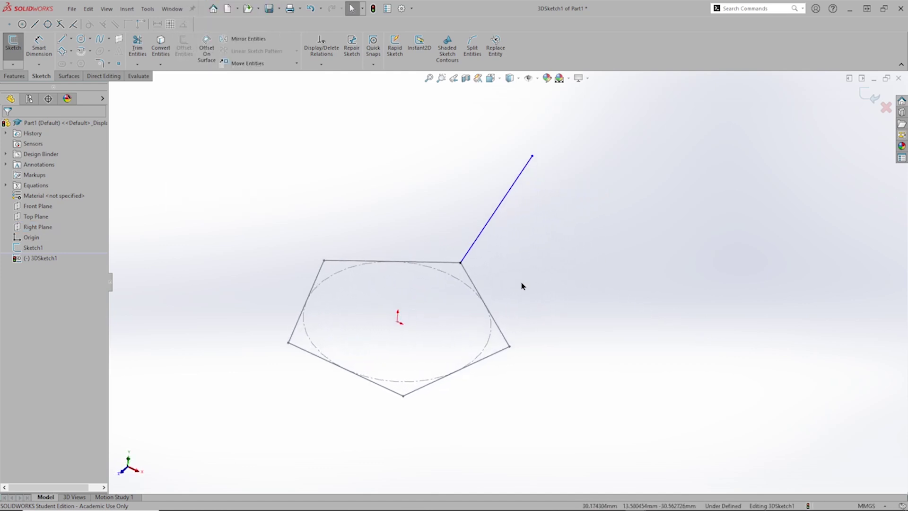
right_click_drag(521, 281, 522, 266)
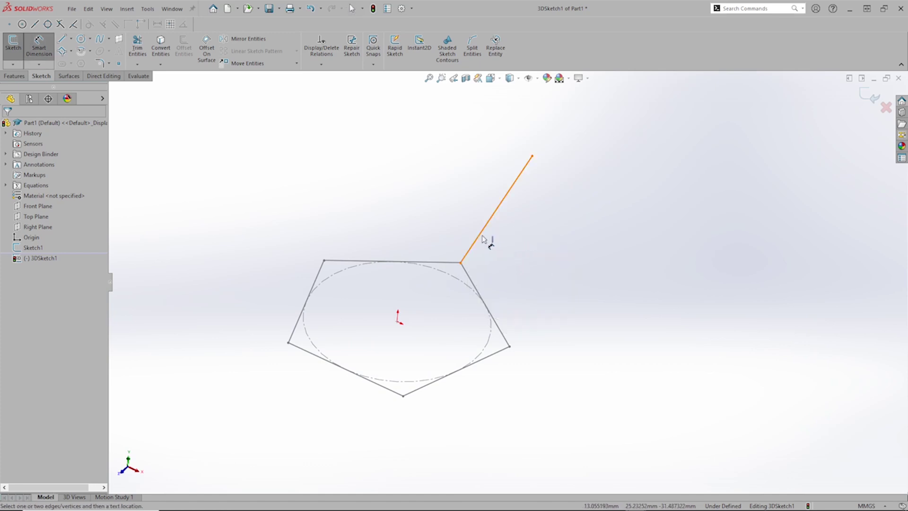
left_click(485, 240)
left_click(493, 319)
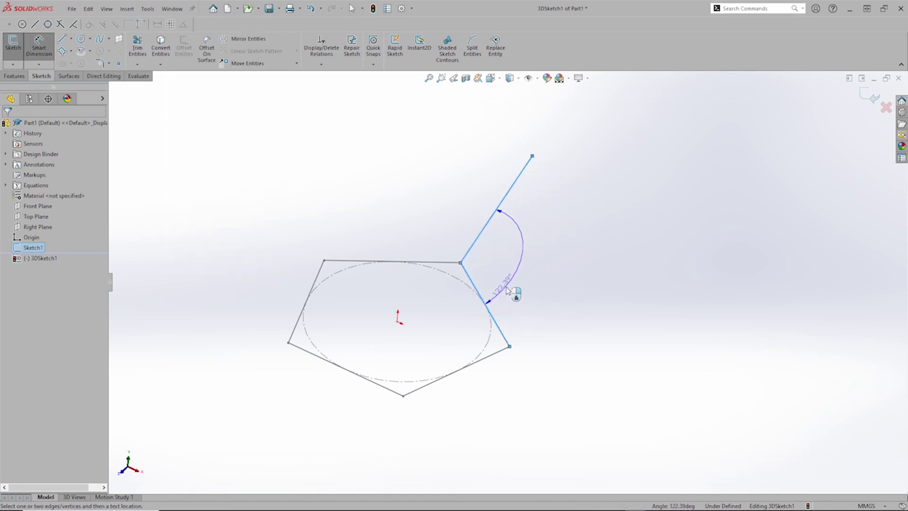
left_click(512, 289)
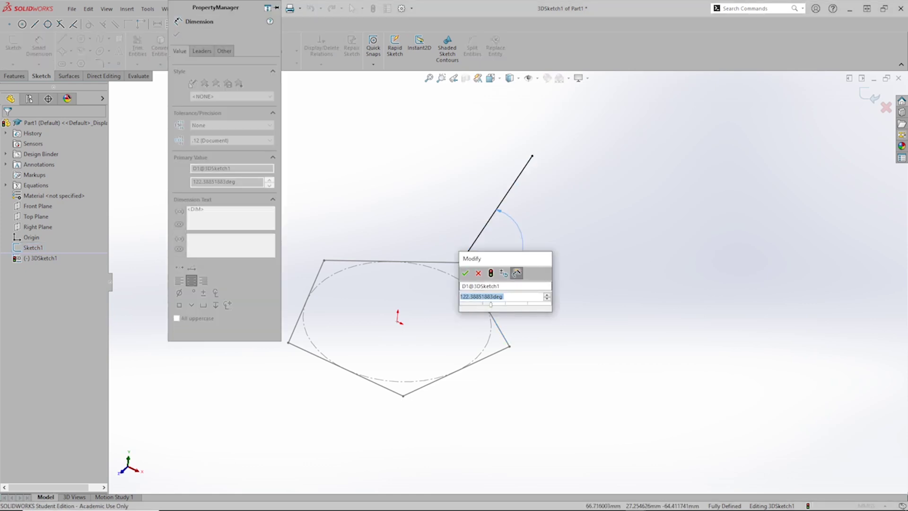
key("Return")
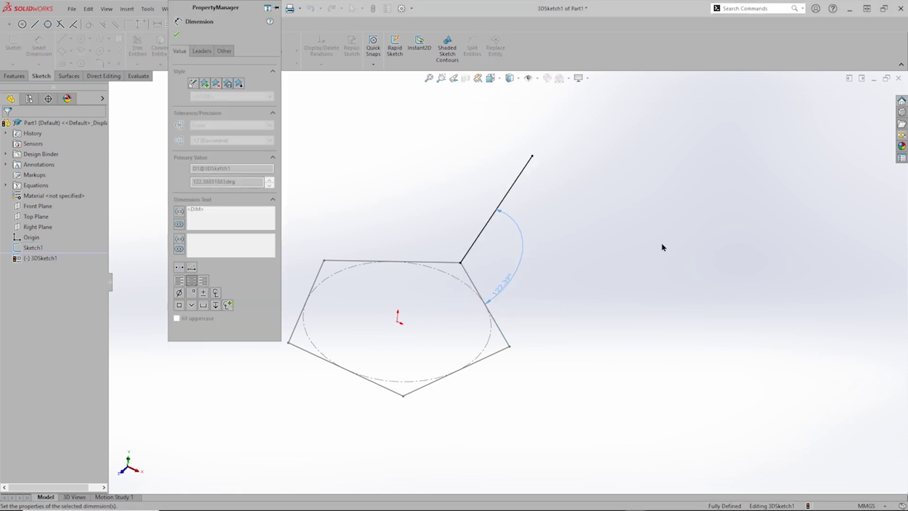
key("Escape")
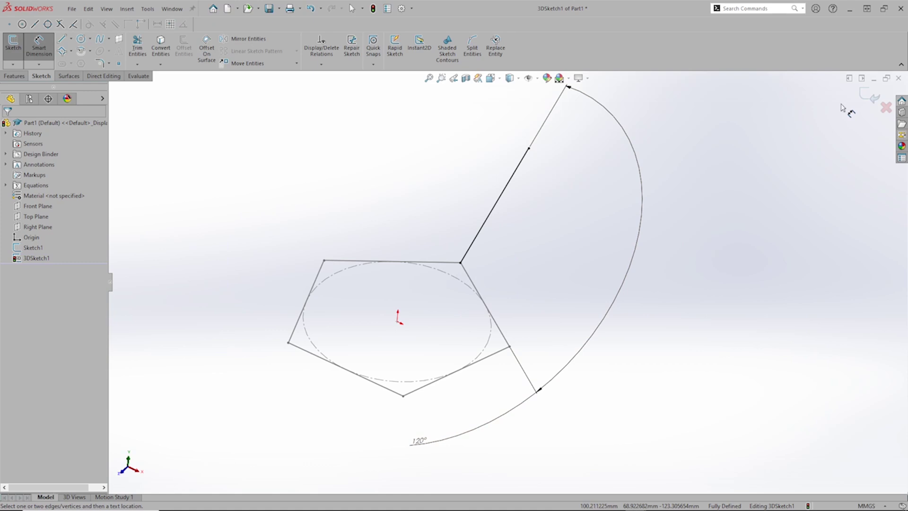
left_click(870, 96)
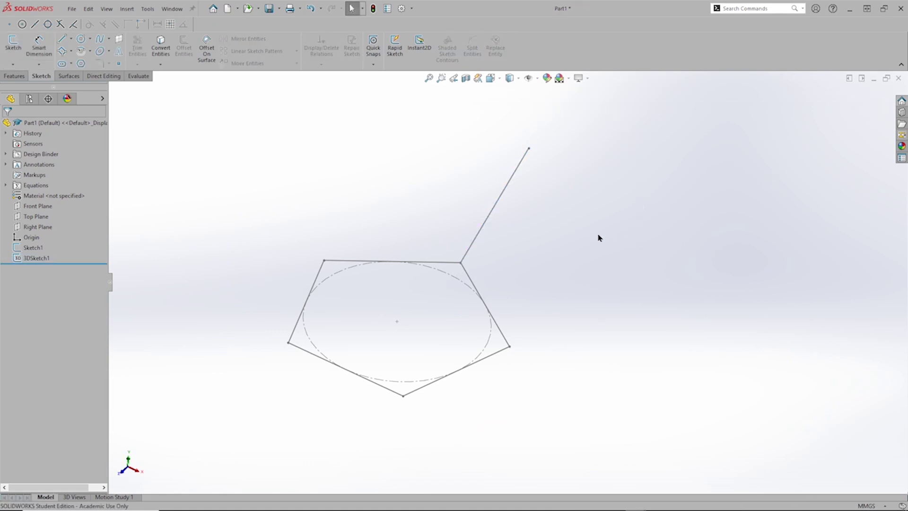
Create a reference plane through the 3D line and the adjacent pentagon side.
middle_click_drag(598, 237, 483, 279)
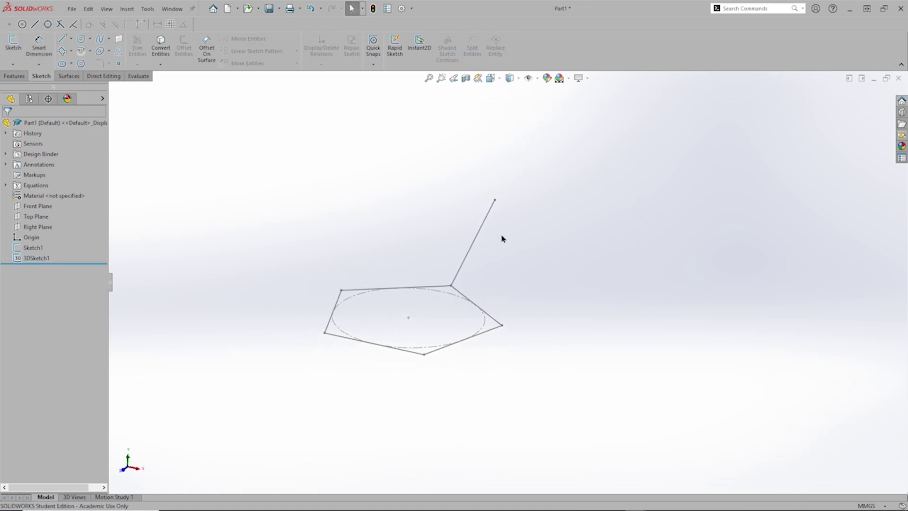
key("s")
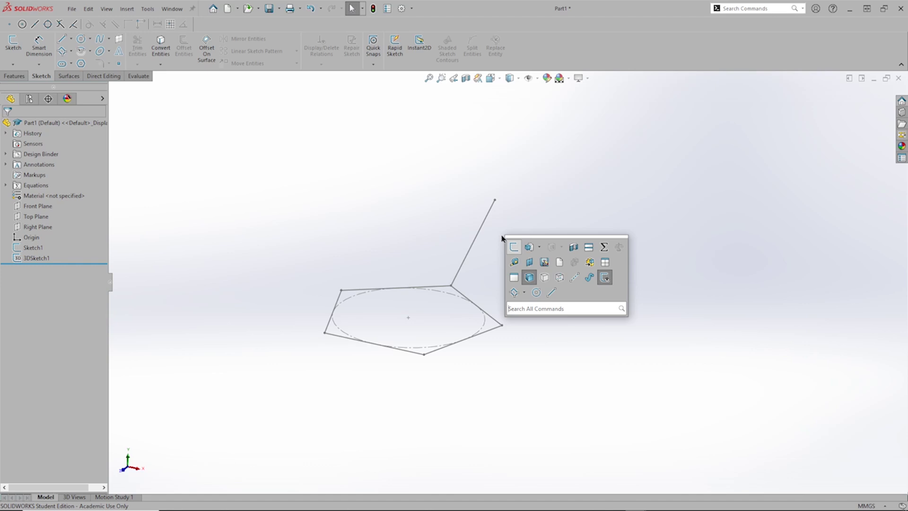
left_click(530, 262)
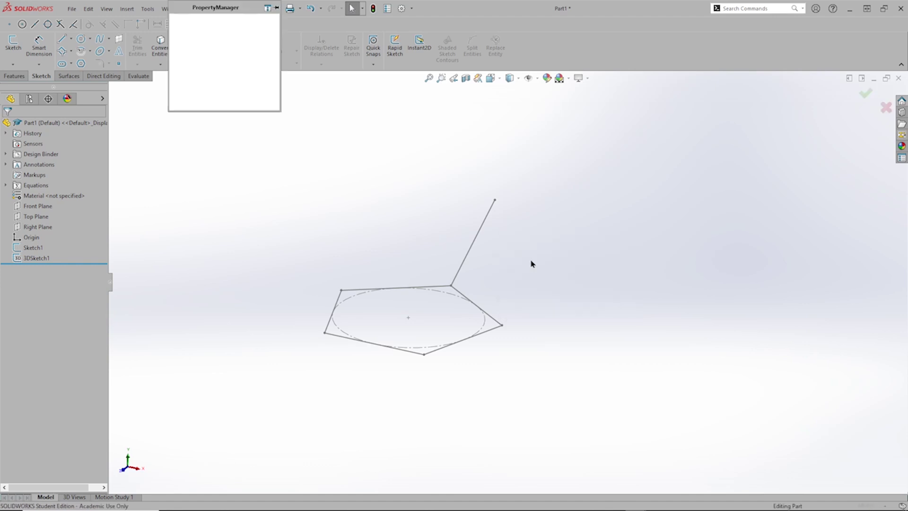
left_click(463, 261)
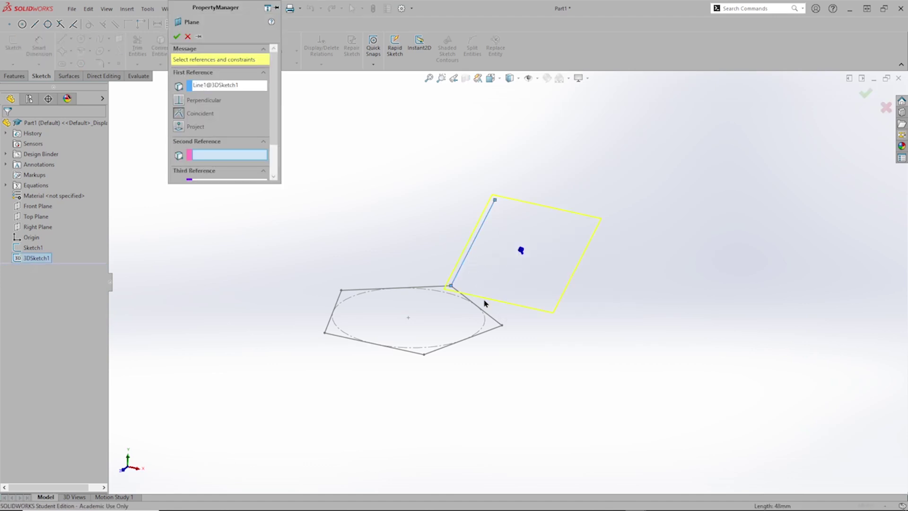
left_click(494, 320)
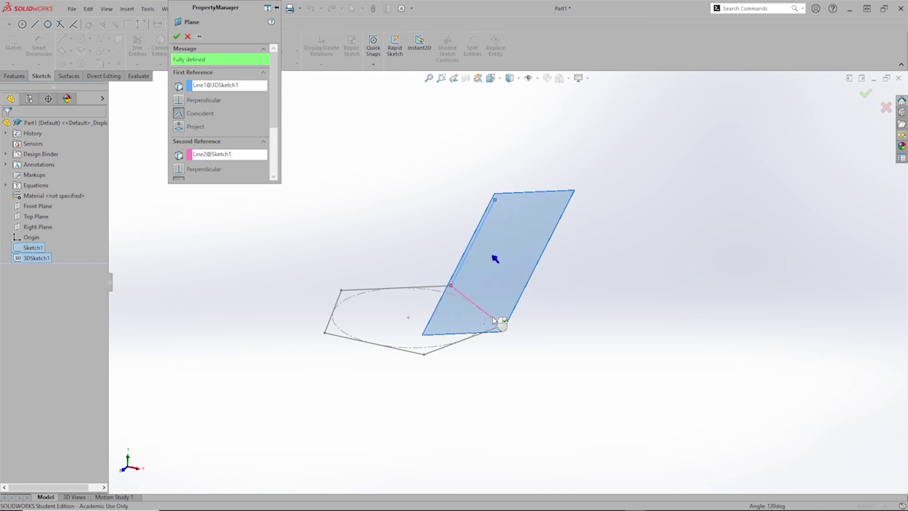
key("Return")
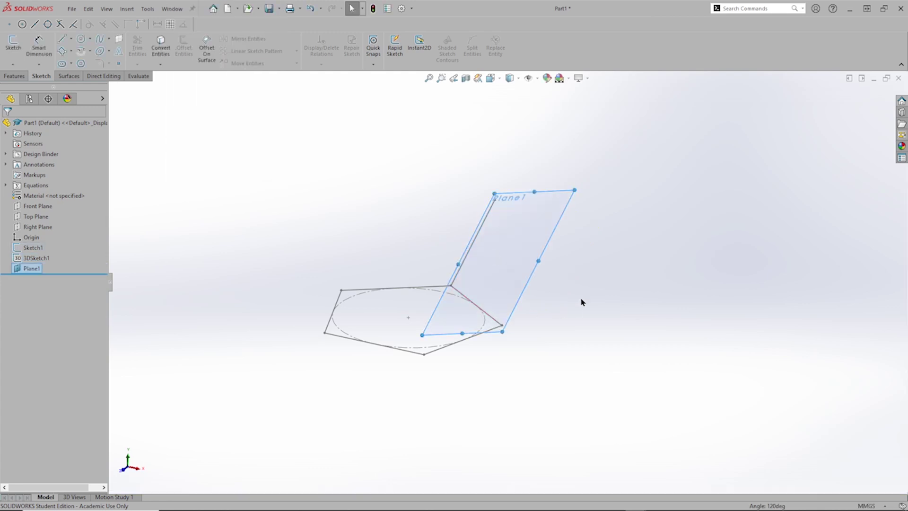
Start a sketch on the new angled plane and draw a freehand six-sided inscribed-circle polygon beside the 3D line, clear of the pentagon.
key("s")
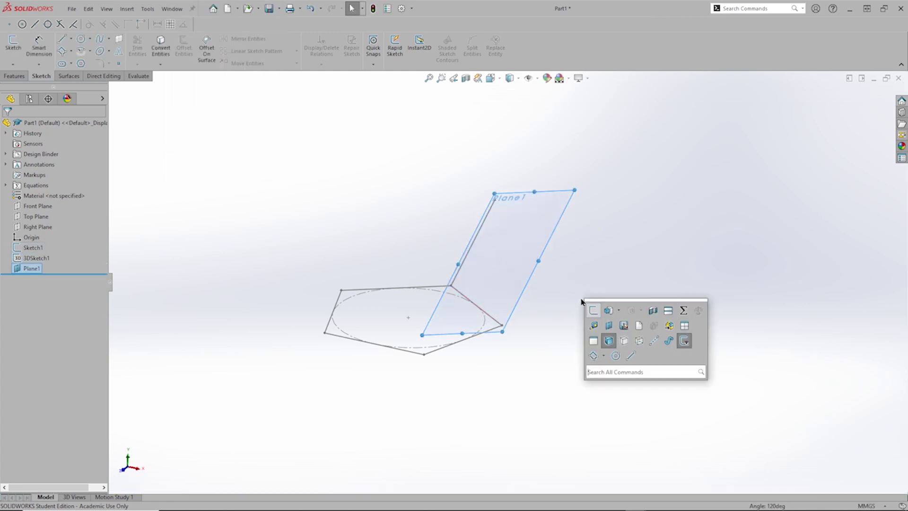
left_click(591, 255)
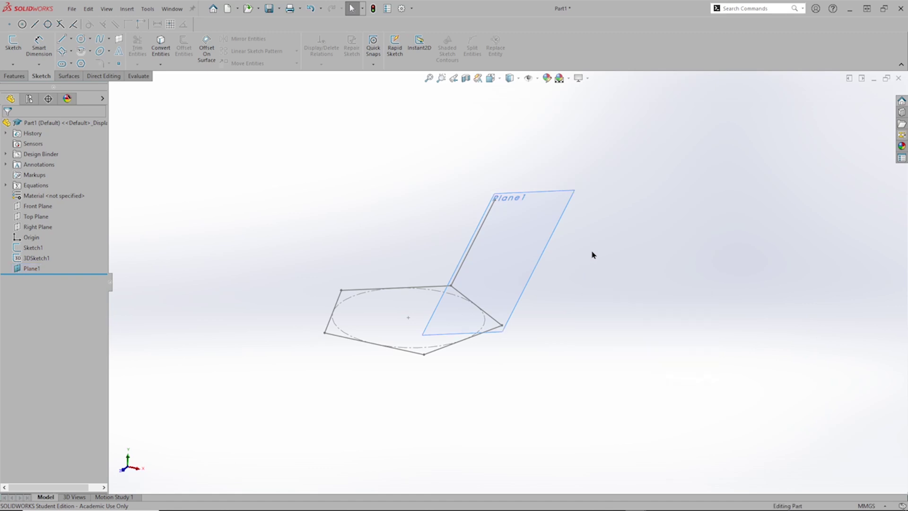
right_click(537, 241)
left_click(558, 184)
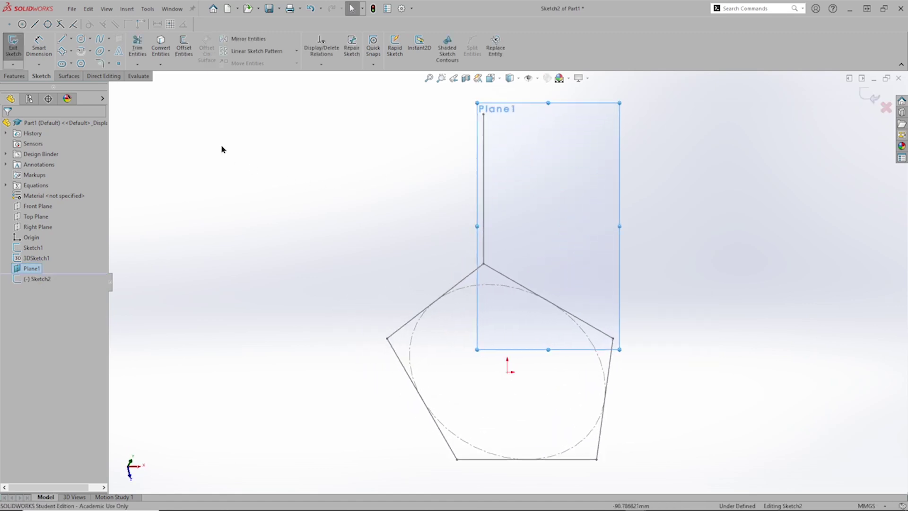
left_click(83, 66)
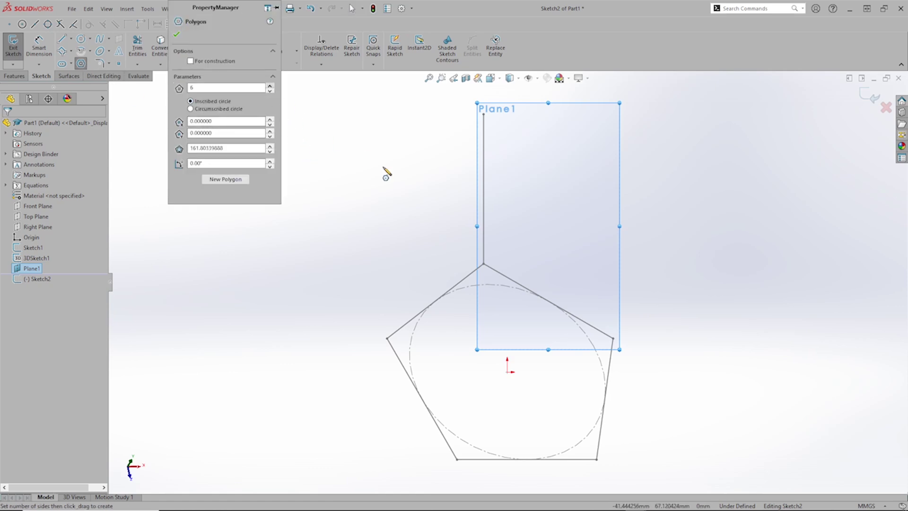
scroll(565, 213, "up", 1)
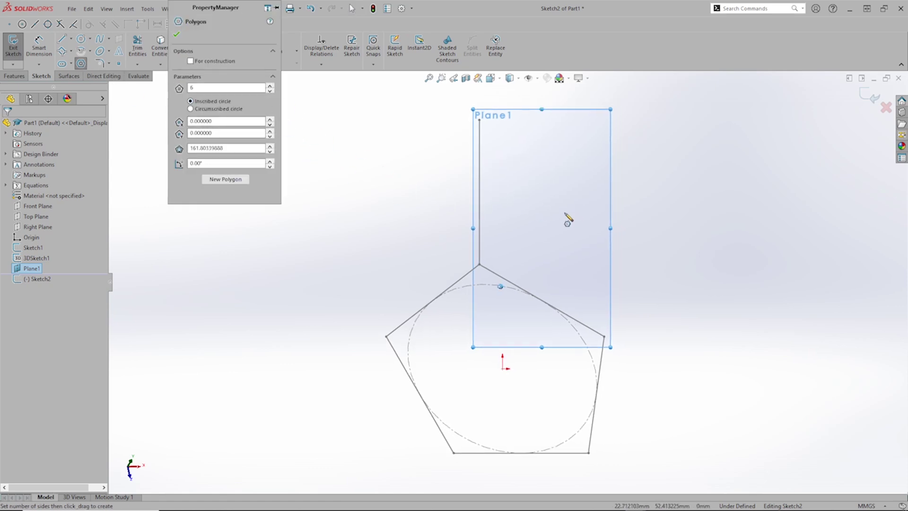
mouse_move(605, 197)
left_mouse_down()
mouse_move(562, 252)
mouse_move(531, 266)
left_mouse_up()
key("Escape")
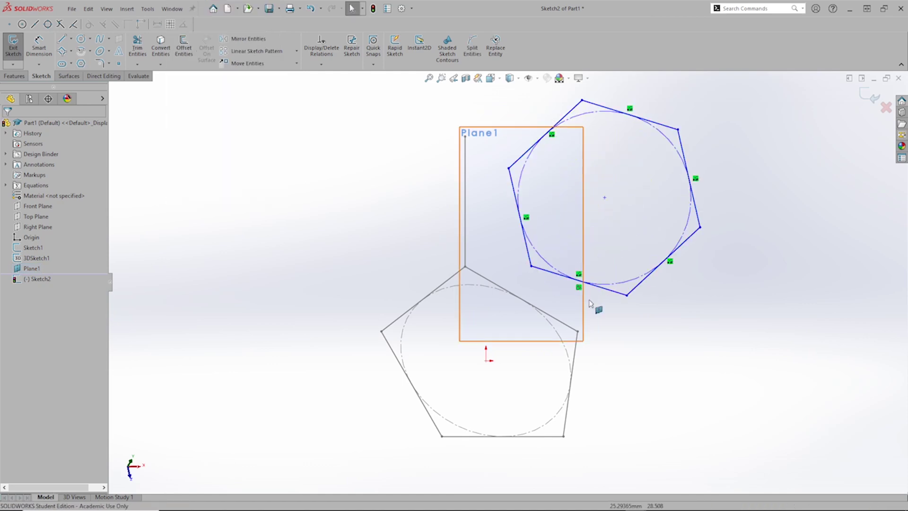
Make the hexagon's lowest vertex coincident with the far end of the pentagon side that defines the plane.
left_click(627, 295)
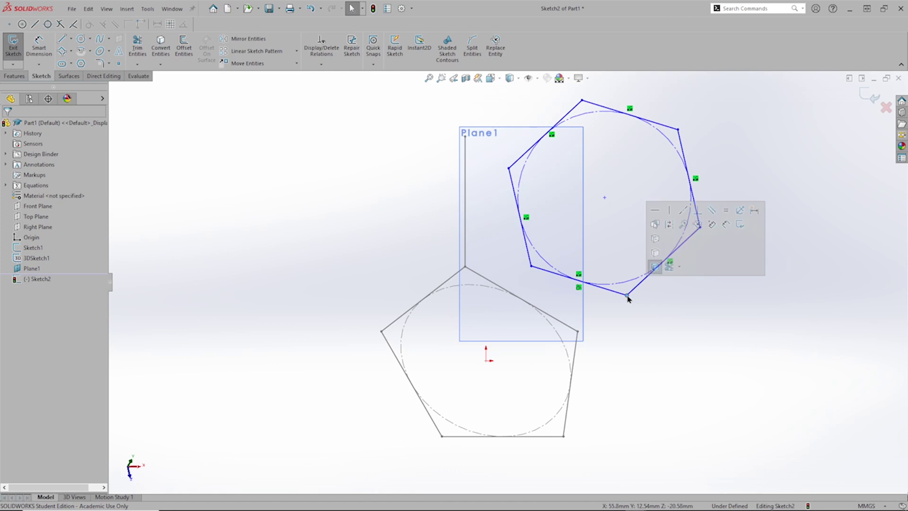
left_click(578, 331, "ctrl")
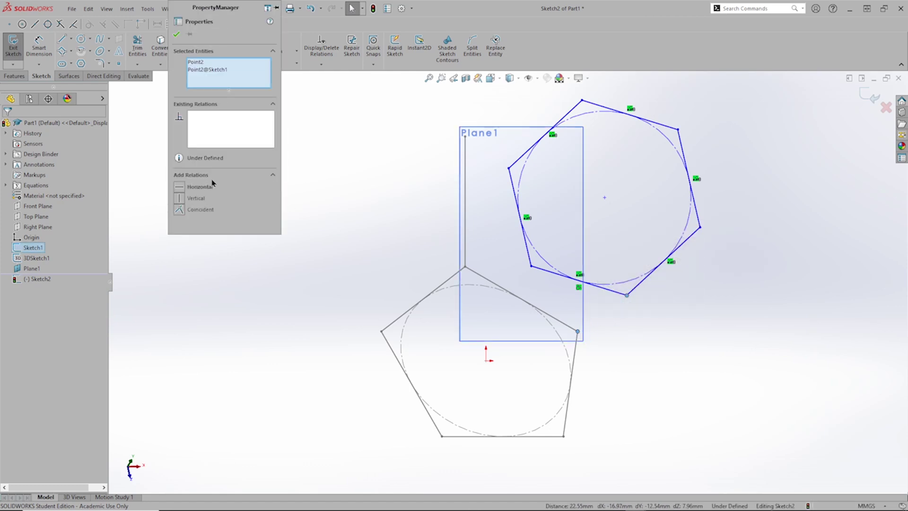
left_click(180, 211)
left_click(772, 367)
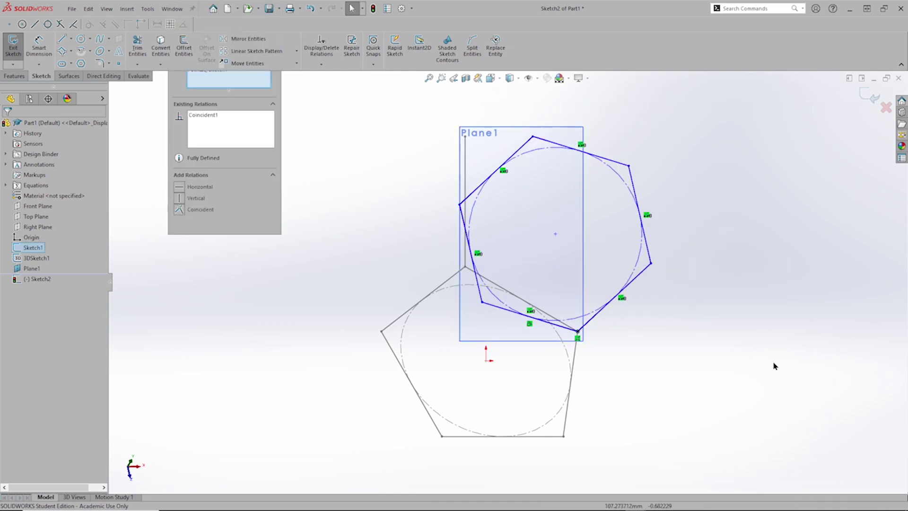
Make the hexagon vertex nearest the 3D line coincident with that line's free endpoint and finish the sketch.
left_click(459, 204)
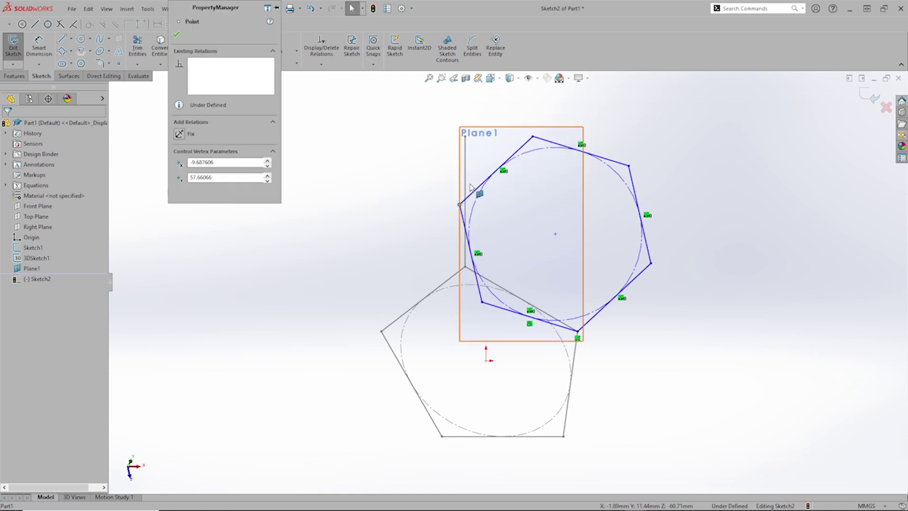
left_click(466, 137, "ctrl")
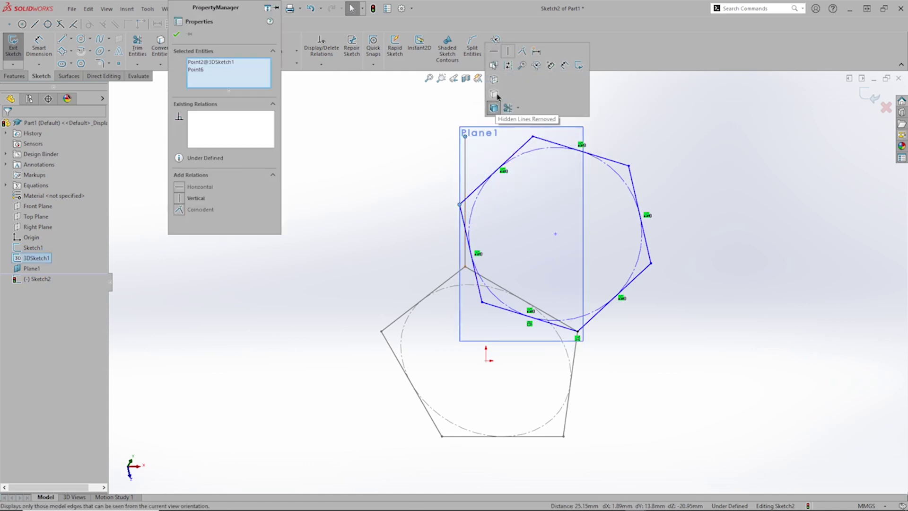
left_click(524, 51)
left_click(831, 275)
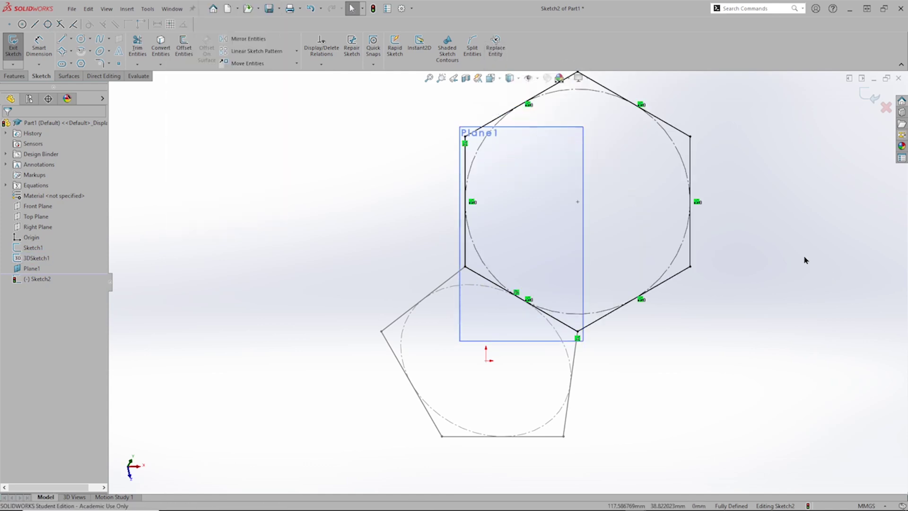
left_click(868, 97)
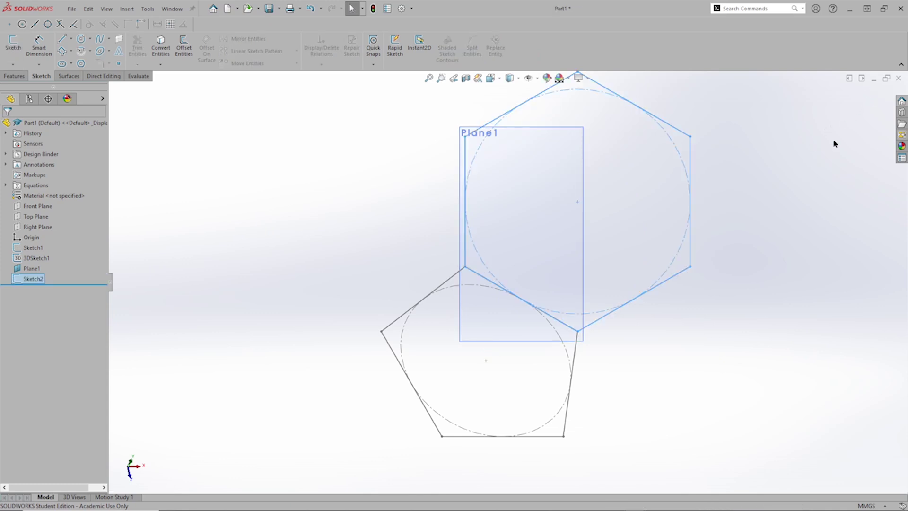
Hide Plane1, leaving the pentagon and hexagon sketches shown.
middle_click_drag(802, 199, 584, 226)
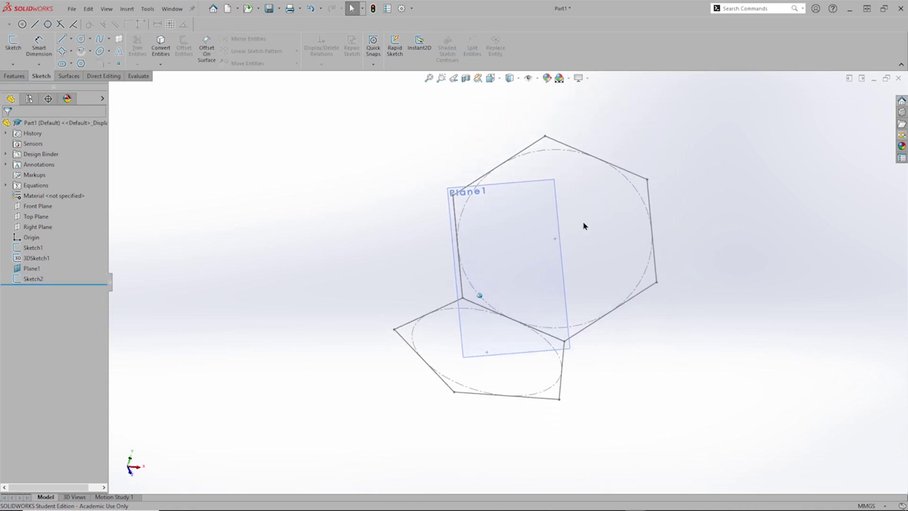
right_click(37, 273)
left_click(64, 257)
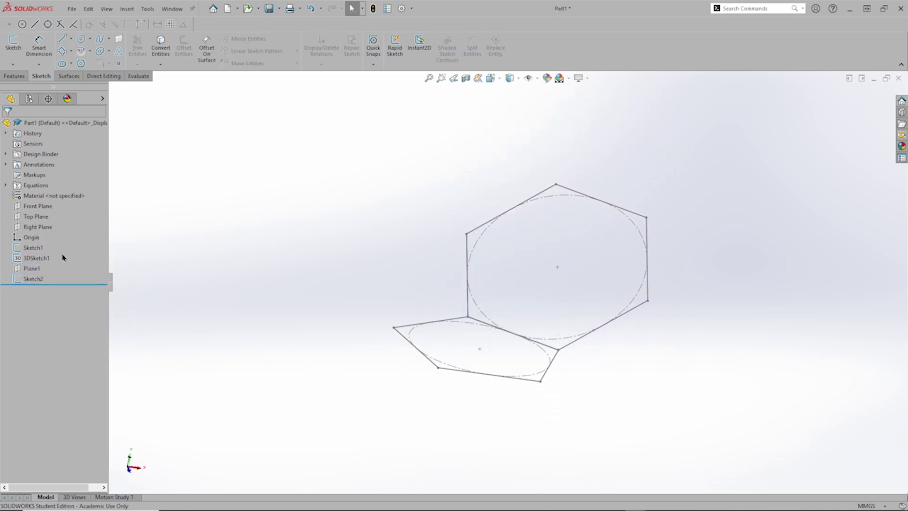
Create a reference axis through the pentagon's center point, perpendicular to the Top Plane.
key("Left")
key("Left")
key("Left")
key("Left")
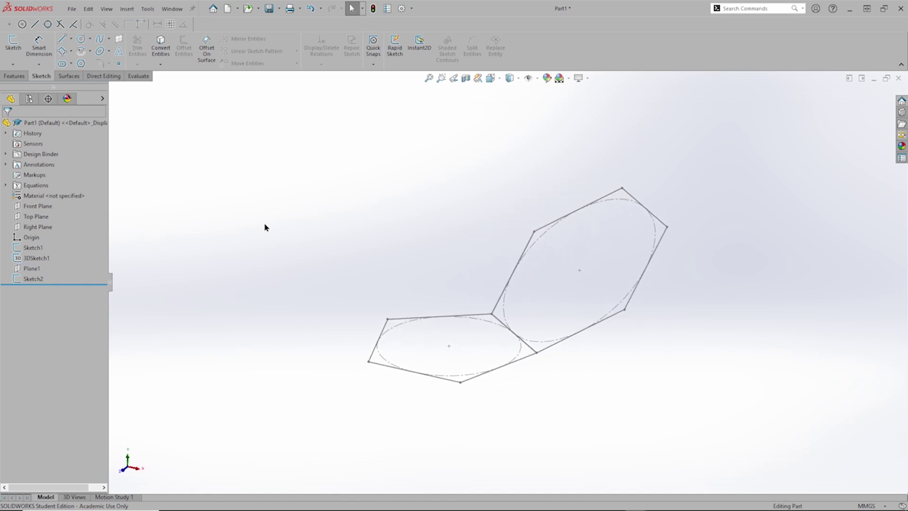
key("Left")
key("Left")
key("Left")
key("Left")
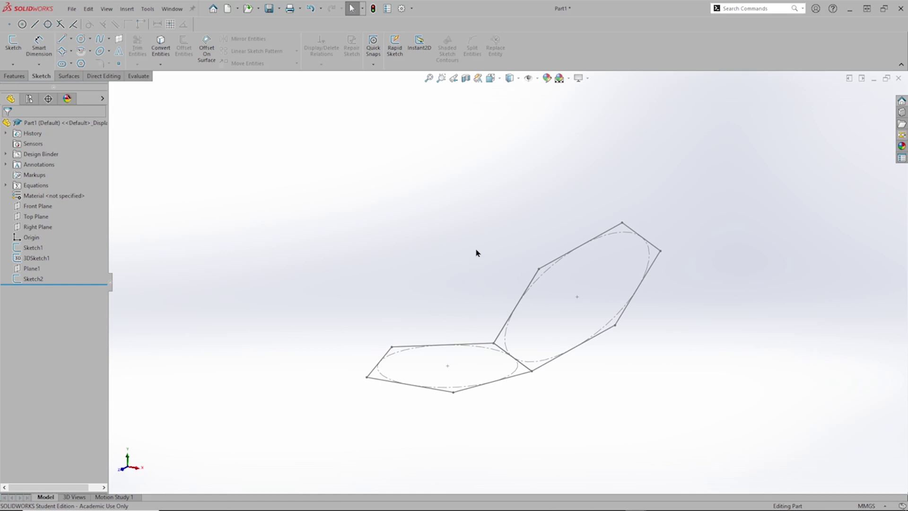
left_click(14, 77)
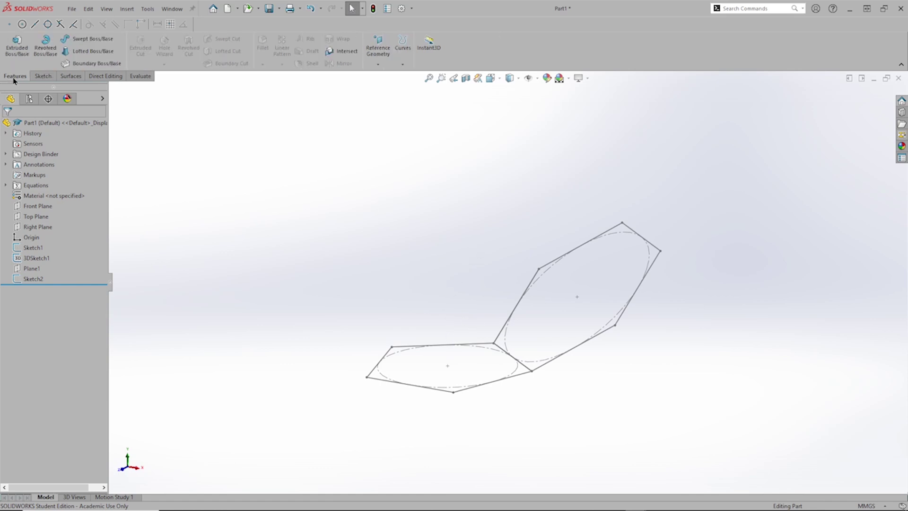
left_click(378, 66)
left_click(384, 87)
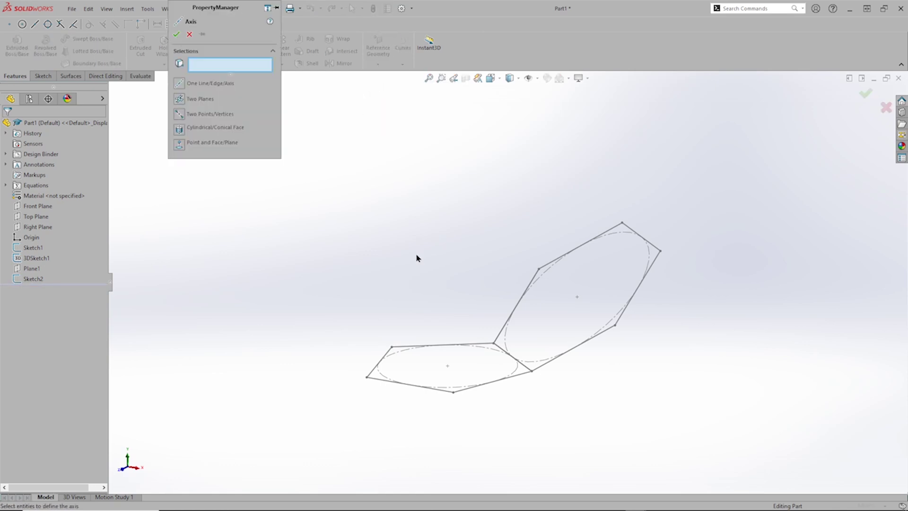
left_click(447, 367)
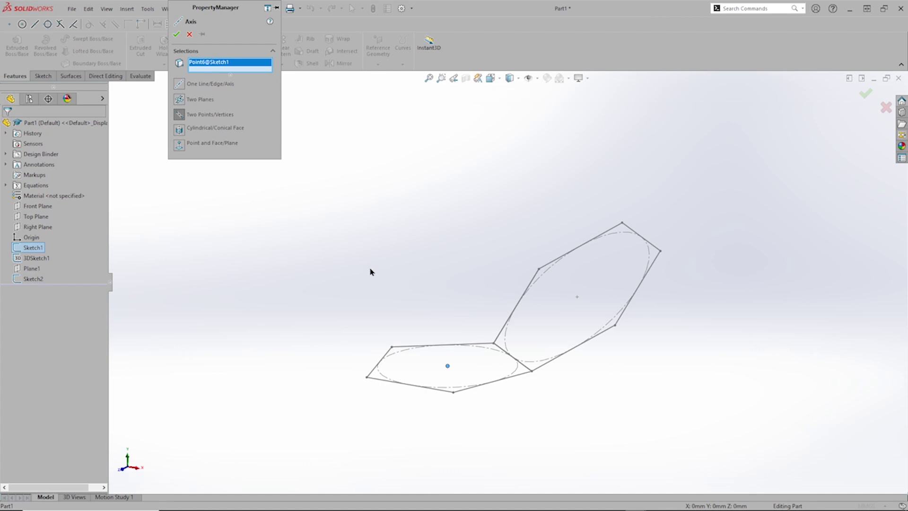
left_click(27, 216)
left_click(176, 35)
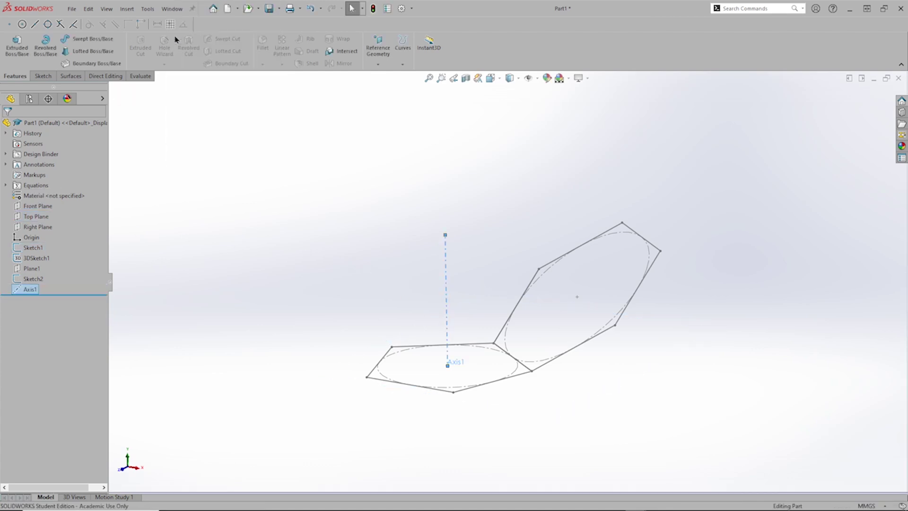
Create a reference axis through the hexagon's center point, perpendicular to Plane1.
left_click(378, 65)
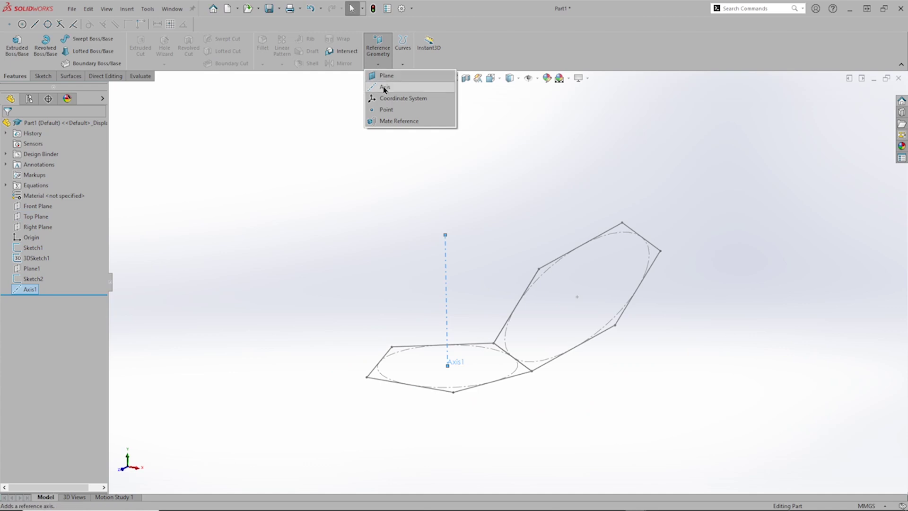
left_click(385, 88)
left_click(577, 298)
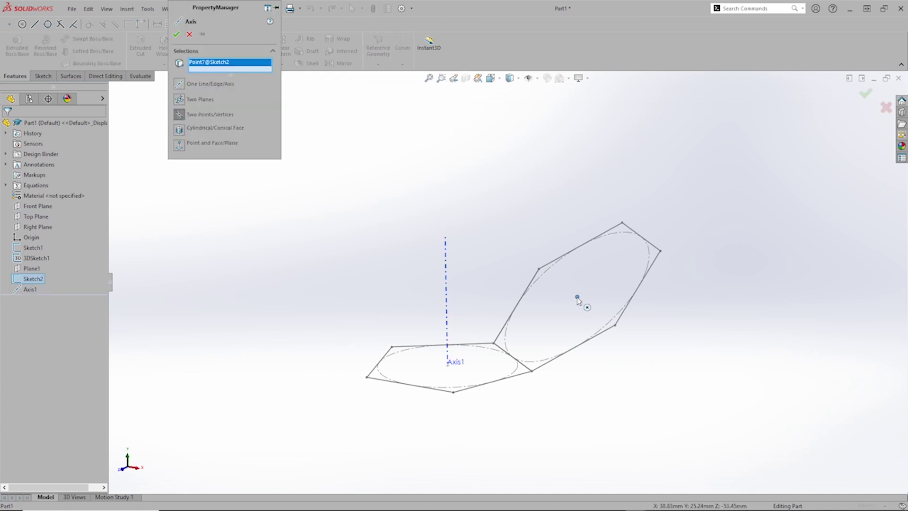
left_click(33, 269)
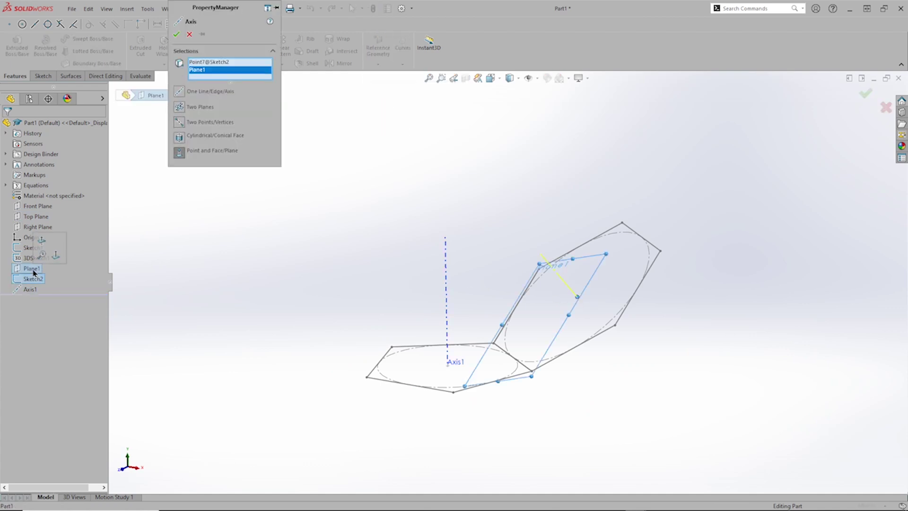
left_click(176, 35)
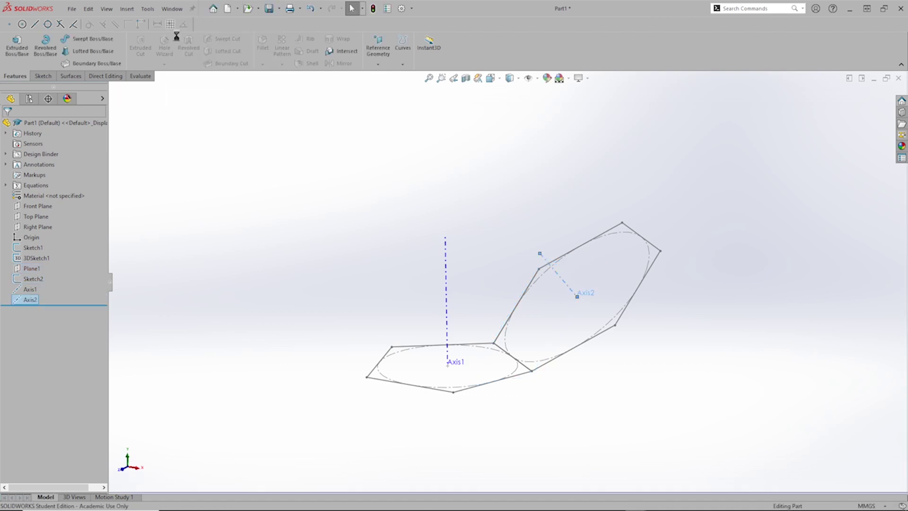
Create a reference point at the intersection of the pentagon axis and the hexagon axis.
mouse_move(517, 199)
middle_mouse_down()
mouse_move(559, 295)
mouse_move(528, 280)
middle_mouse_up()
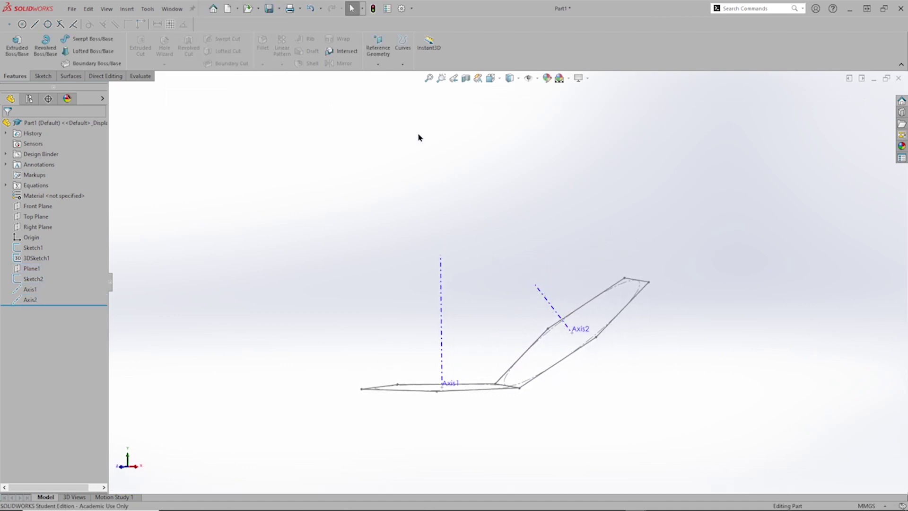
left_click(380, 69)
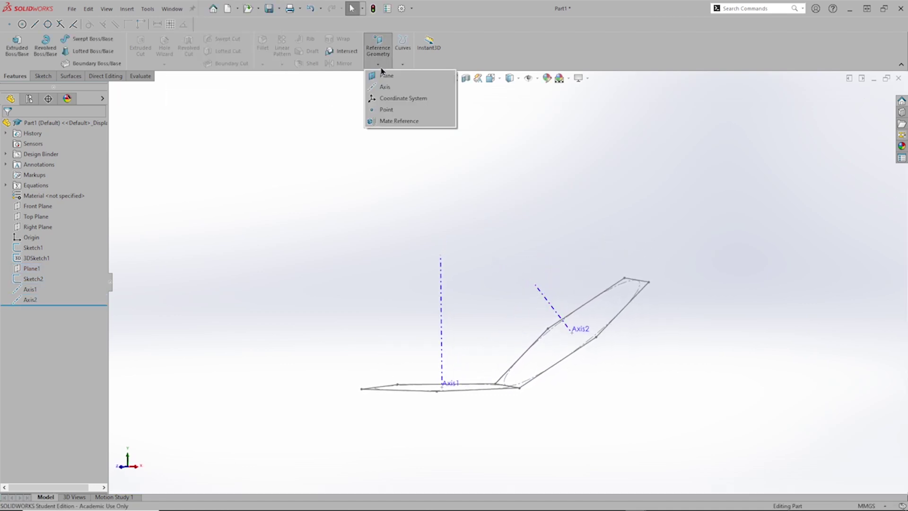
left_click(385, 110)
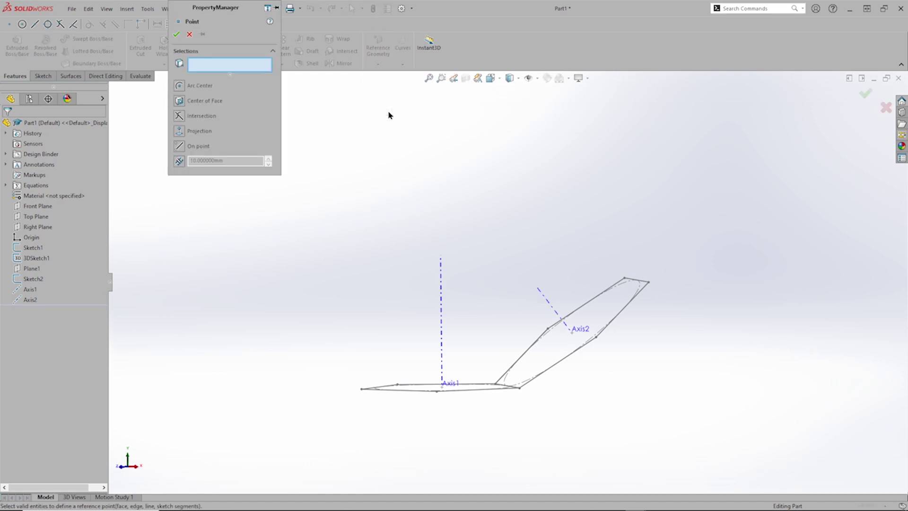
left_click(554, 309)
left_click(442, 323)
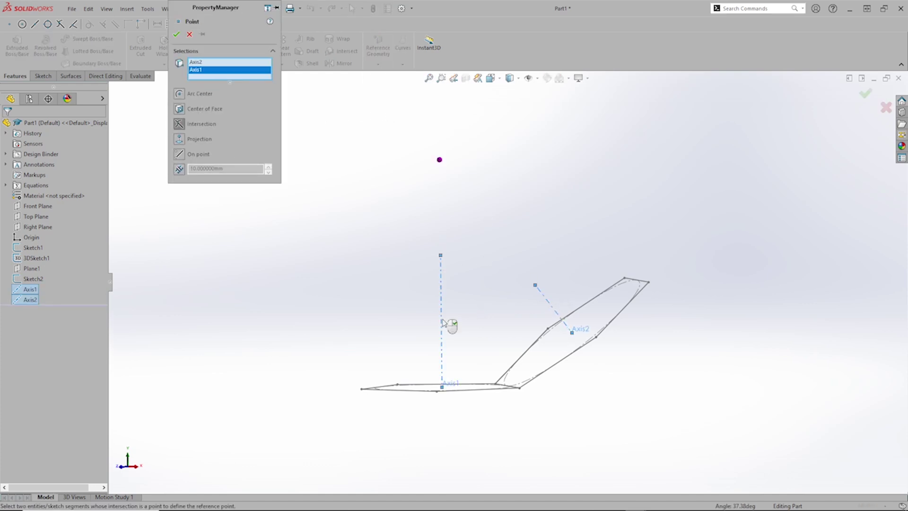
left_click(176, 34)
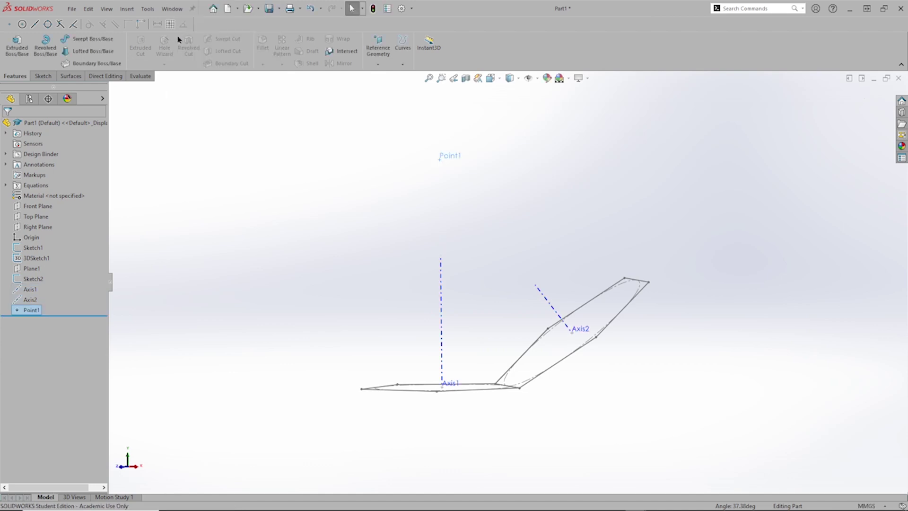
Start a sketch on the Right Plane and draw a circle centered on Point1 with a radius of about 95 mm.
key("Down")
key("Down")
key("Down")
key("Down")
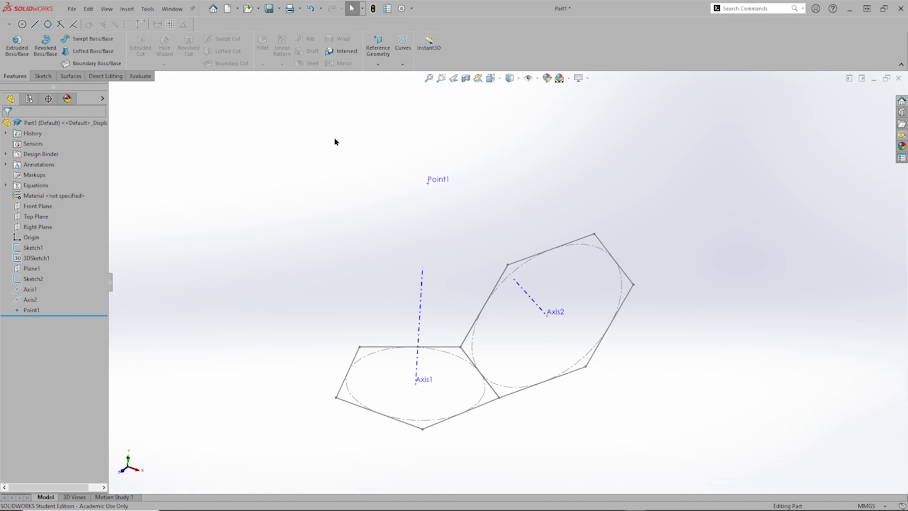
key("s")
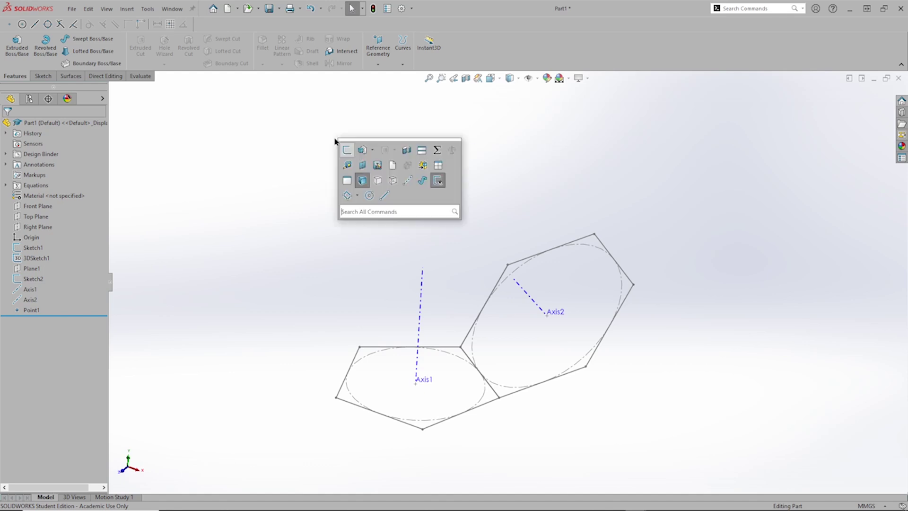
left_click(347, 150)
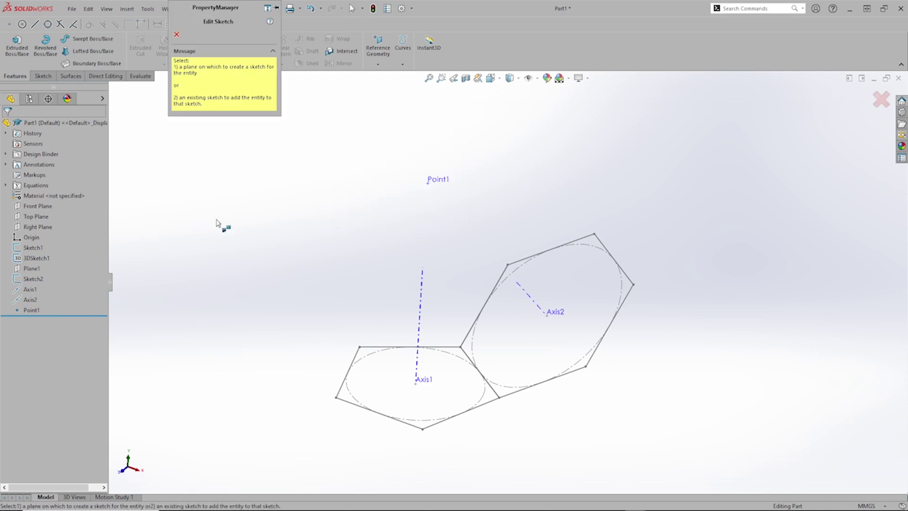
left_click(38, 227)
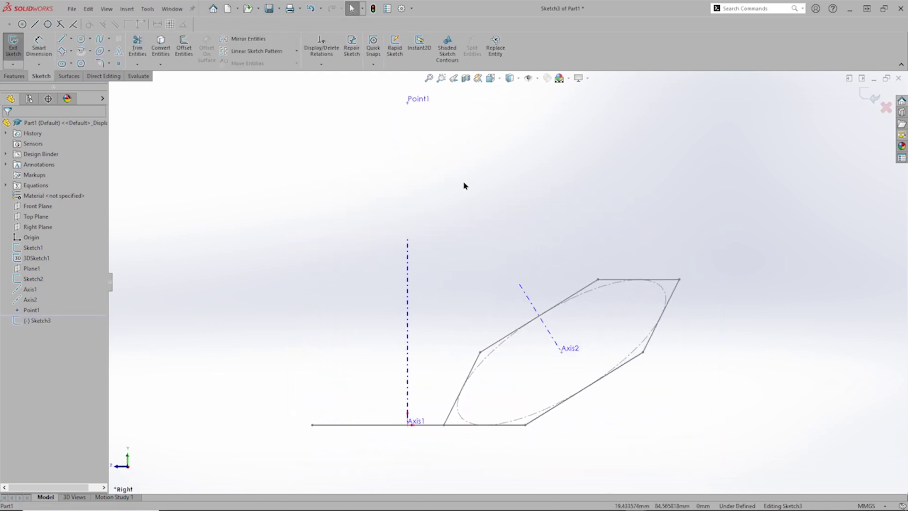
right_click_drag(463, 185, 508, 182)
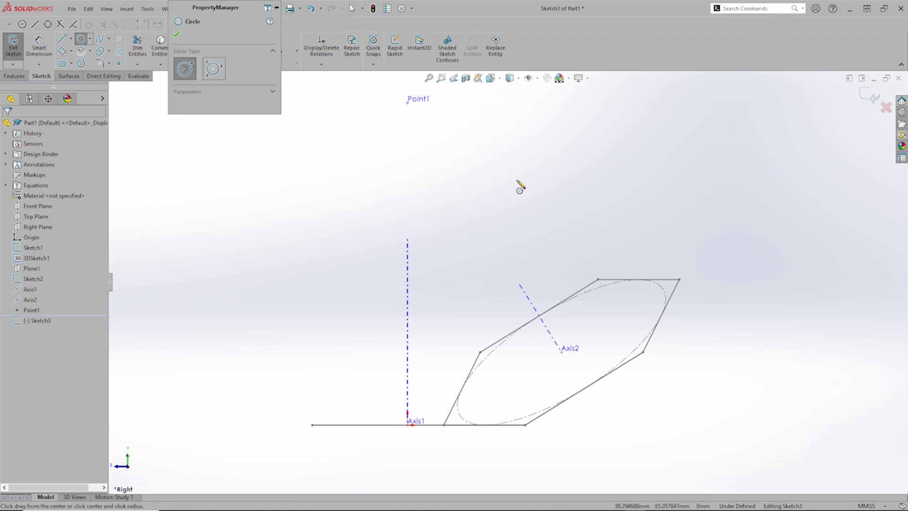
left_click(408, 105)
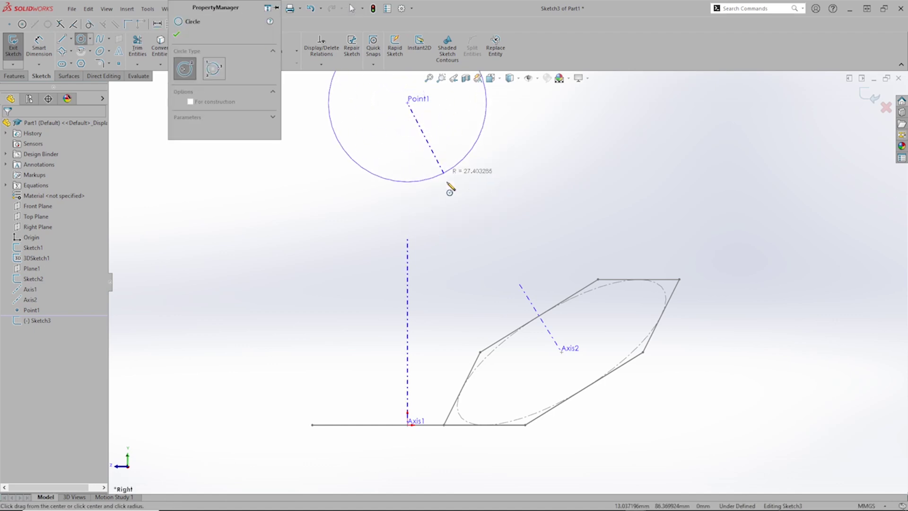
left_click(519, 362)
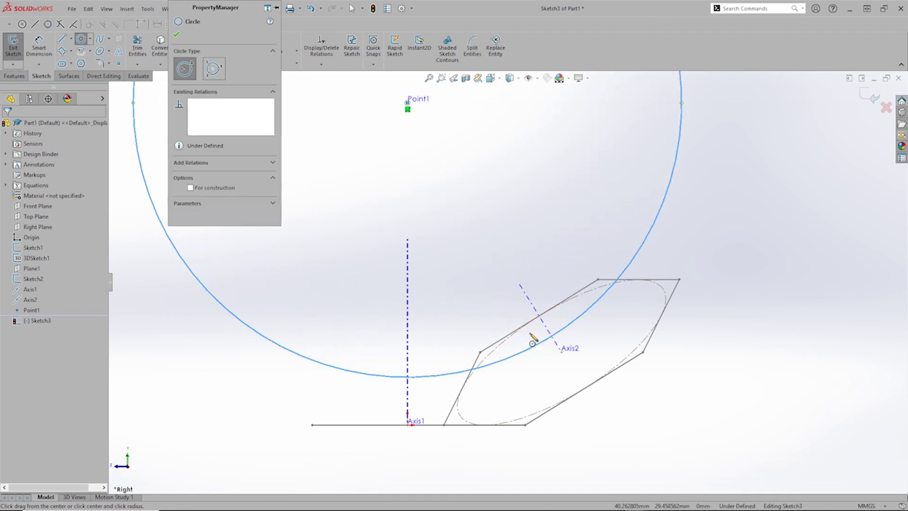
scroll(530, 340, "up", 2)
key("Escape")
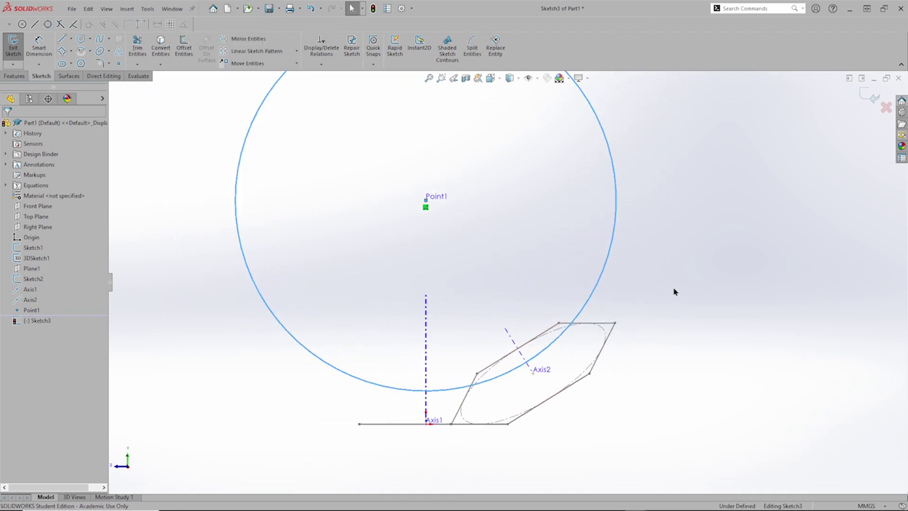
Draw a horizontal midpoint line centered on Point1 and ending on the circle, forming its diameter.
key("s")
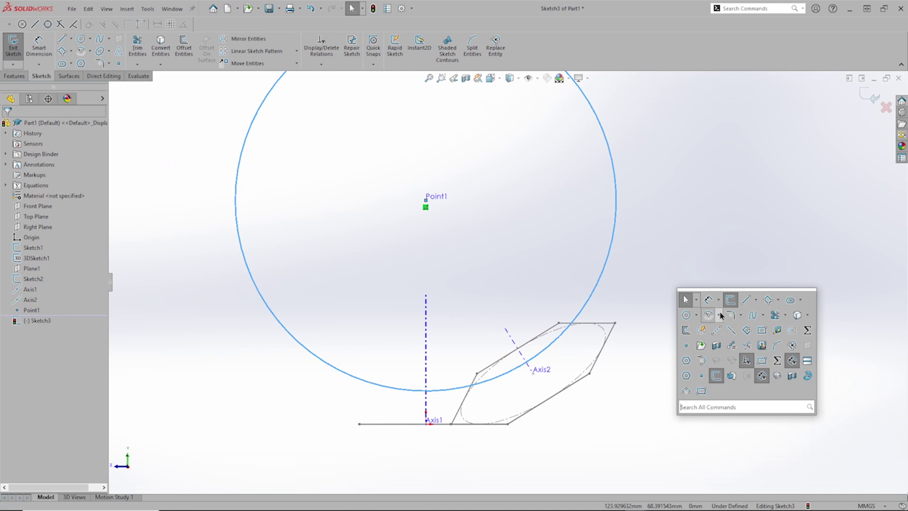
left_click(755, 301)
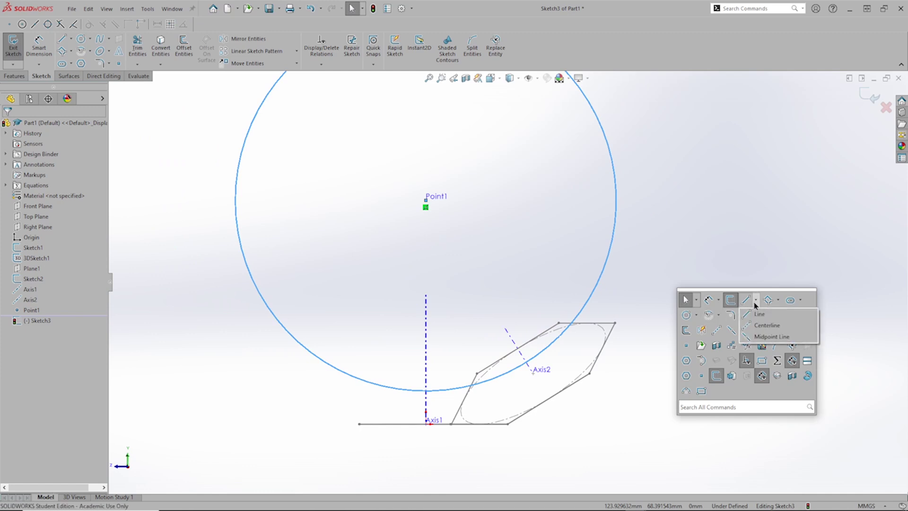
left_click(762, 336)
left_click(426, 200)
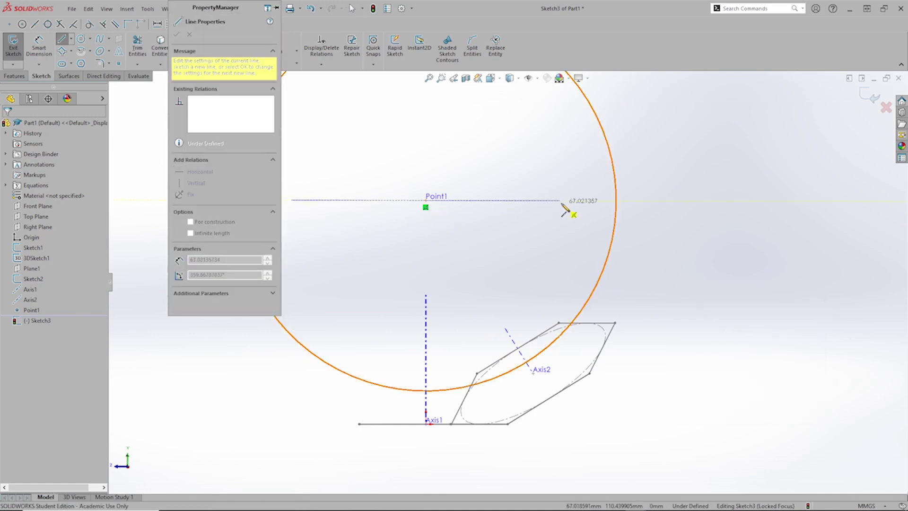
left_click(615, 200)
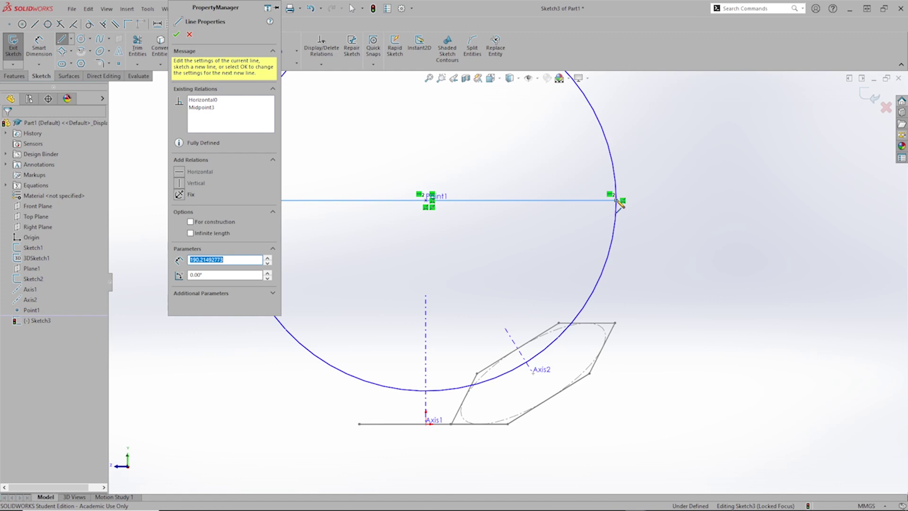
key("Escape")
Power trim the circle's upper half and the diameter line, keeping the trimmed entities as construction geometry.
right_click_drag(714, 177, 705, 198)
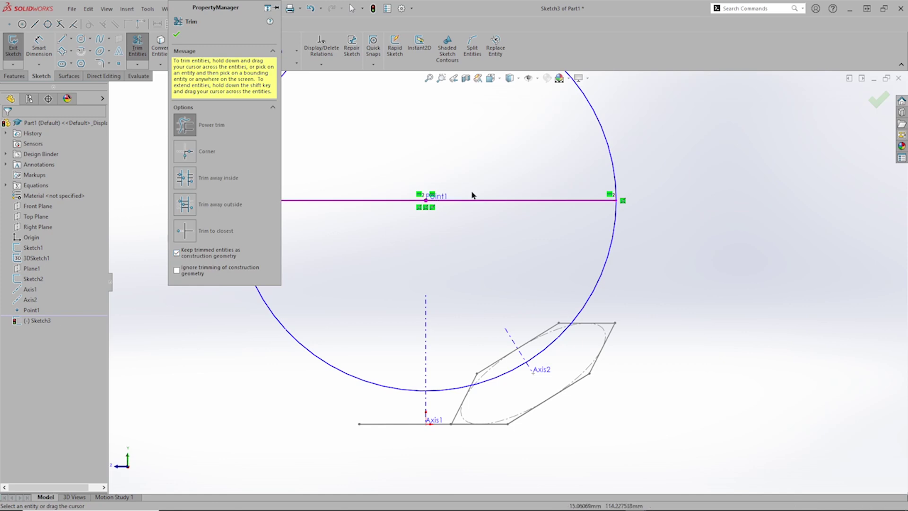
mouse_move(672, 109)
left_mouse_down()
mouse_move(614, 146)
mouse_move(563, 211)
left_mouse_up()
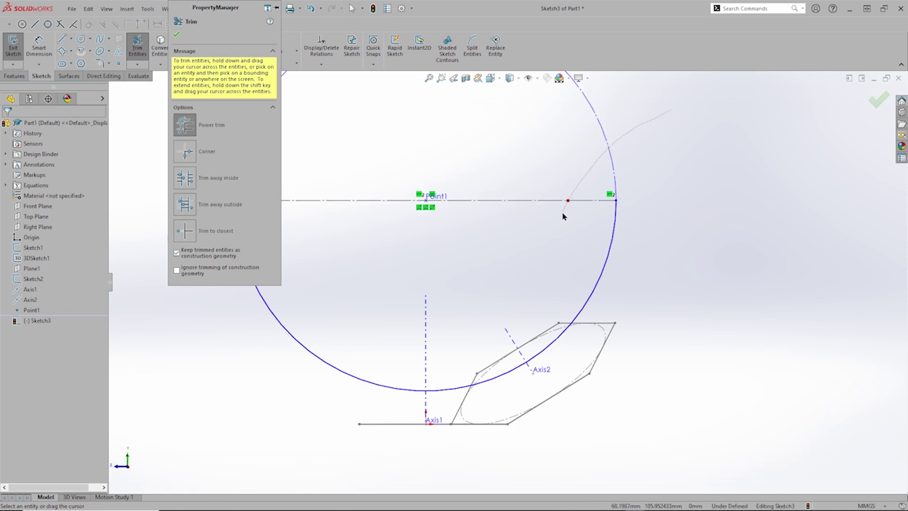
key("Escape")
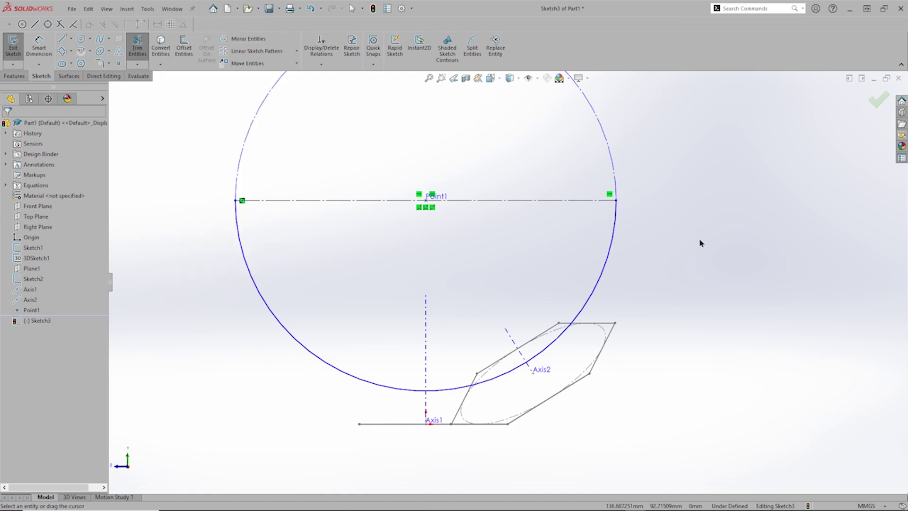
Dimension the lower semicircle's radius to 110 mm and finish the sketch.
right_click_drag(689, 246, 690, 200)
left_click(613, 250)
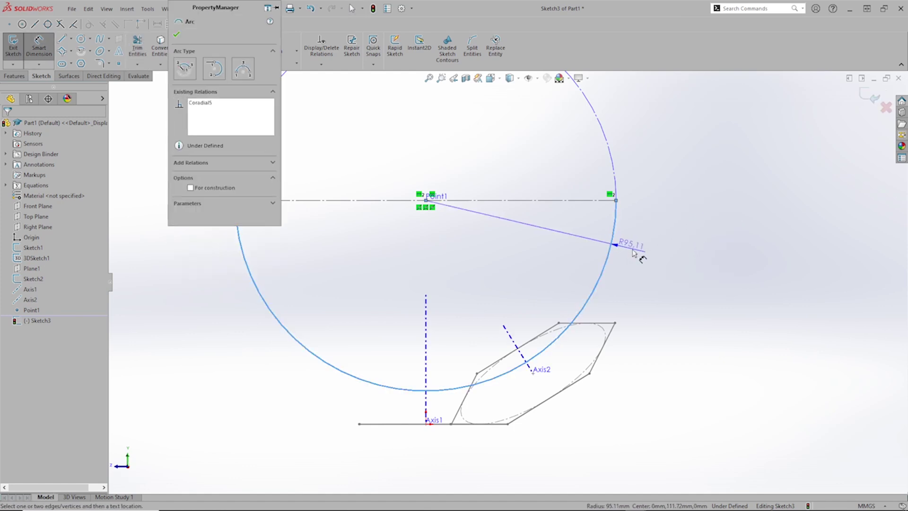
left_click(634, 247)
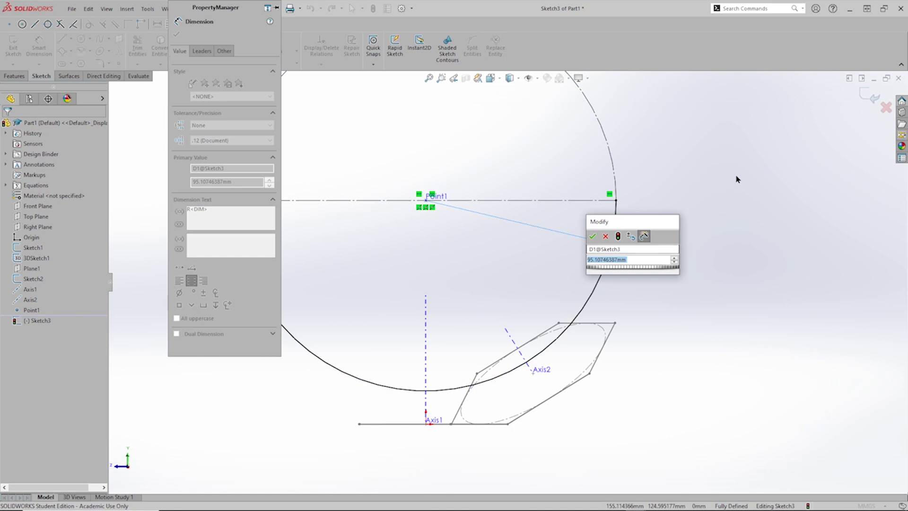
type("11")
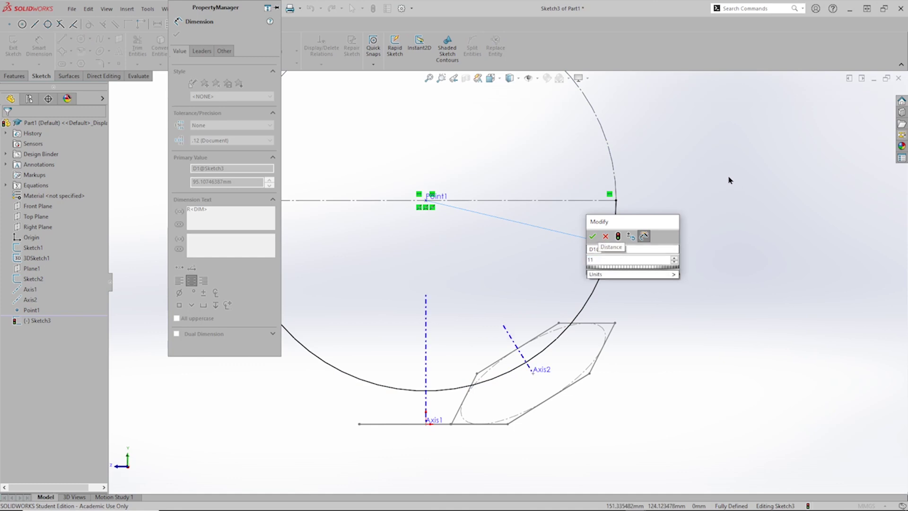
type("0")
key("Return")
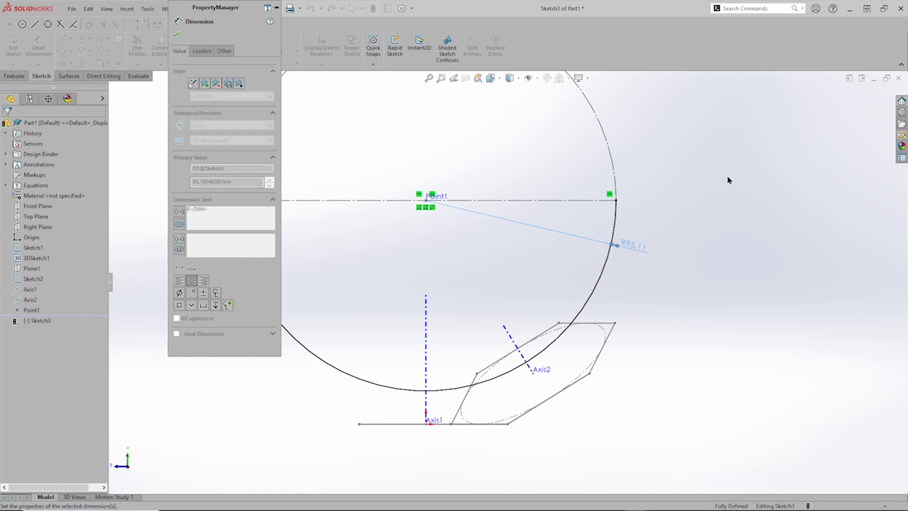
key("Left")
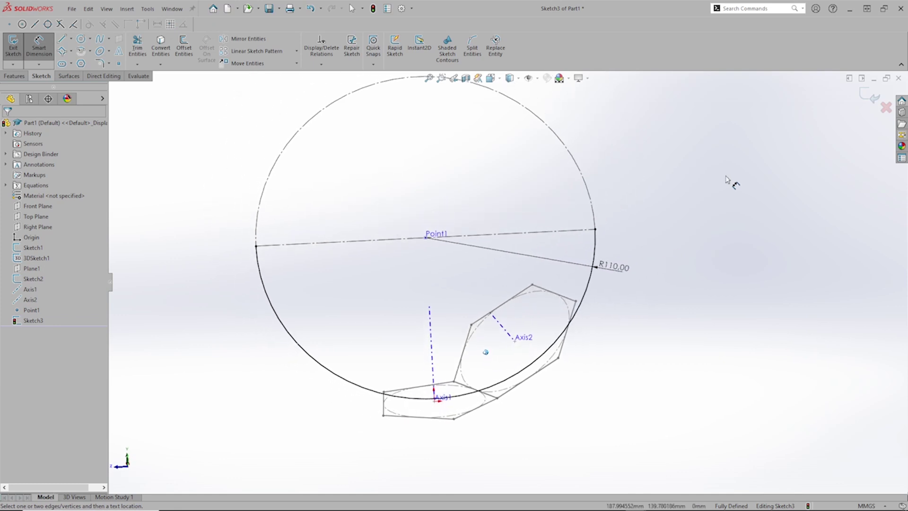
key("Left")
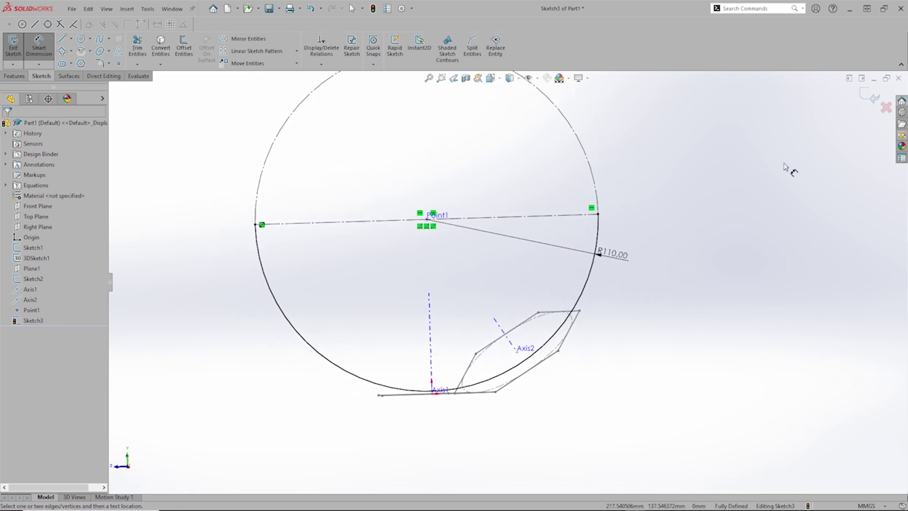
left_click(861, 98)
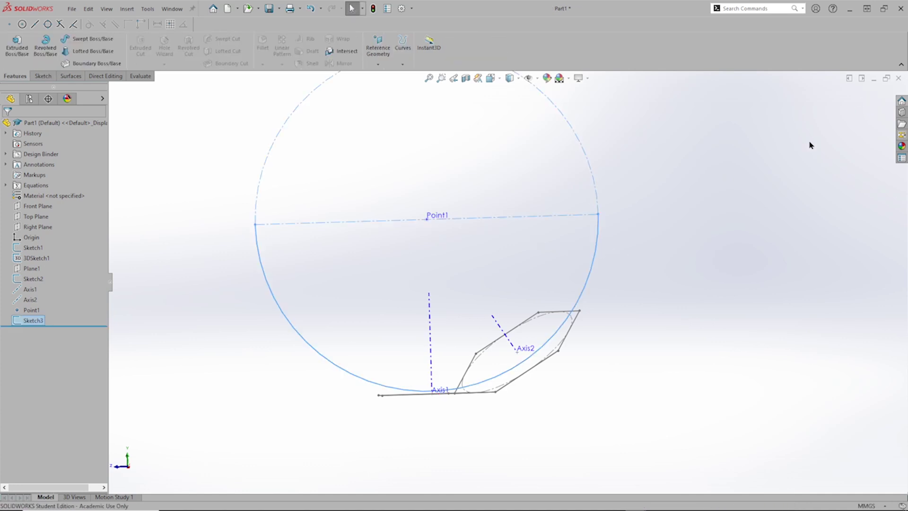
left_click(796, 183)
Create a lofted surface from the pentagon sketch Sketch1 to the center point Point1.
key("Down")
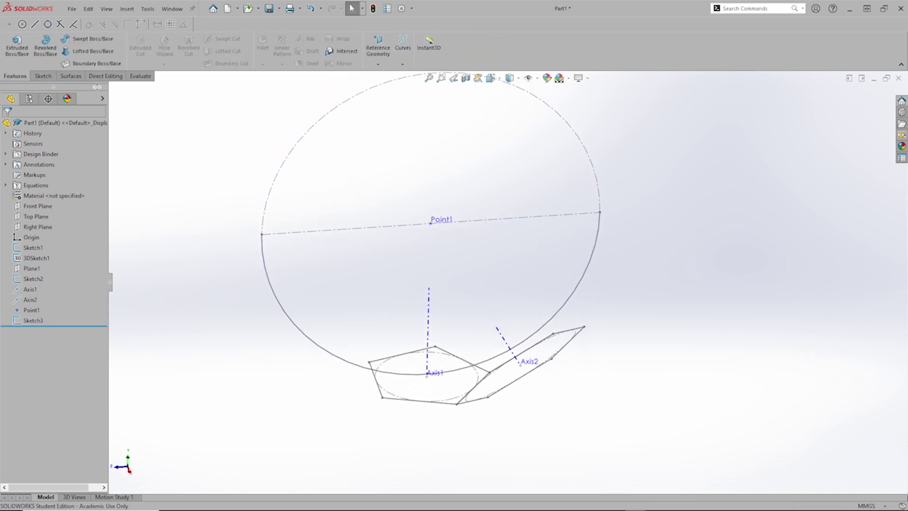
left_click(76, 76)
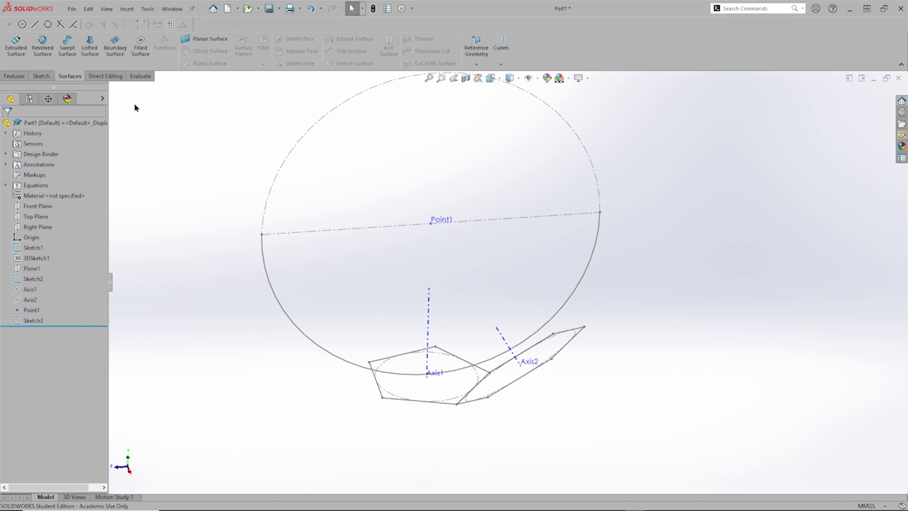
left_click(90, 45)
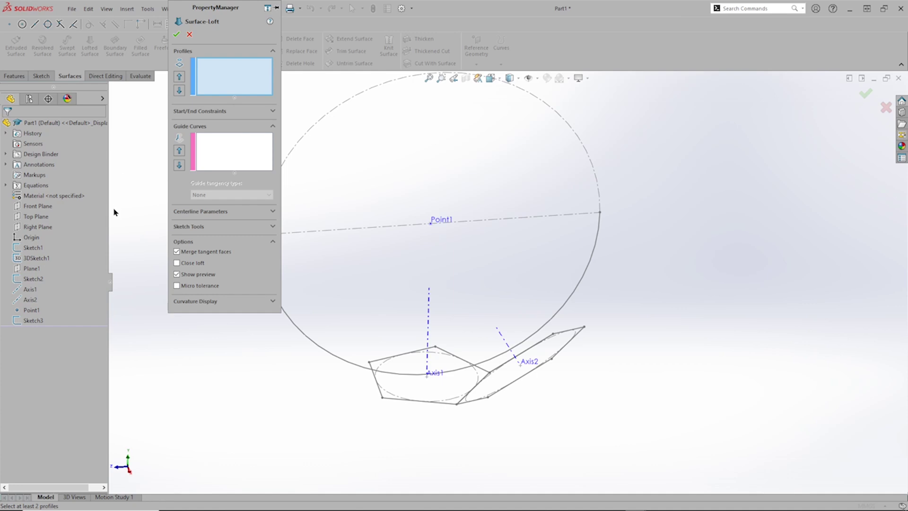
left_click(45, 249)
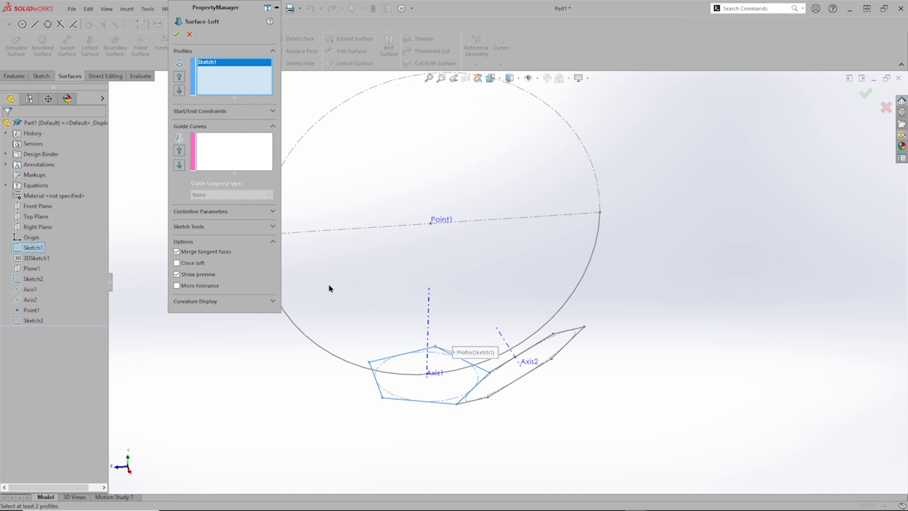
left_click(441, 224)
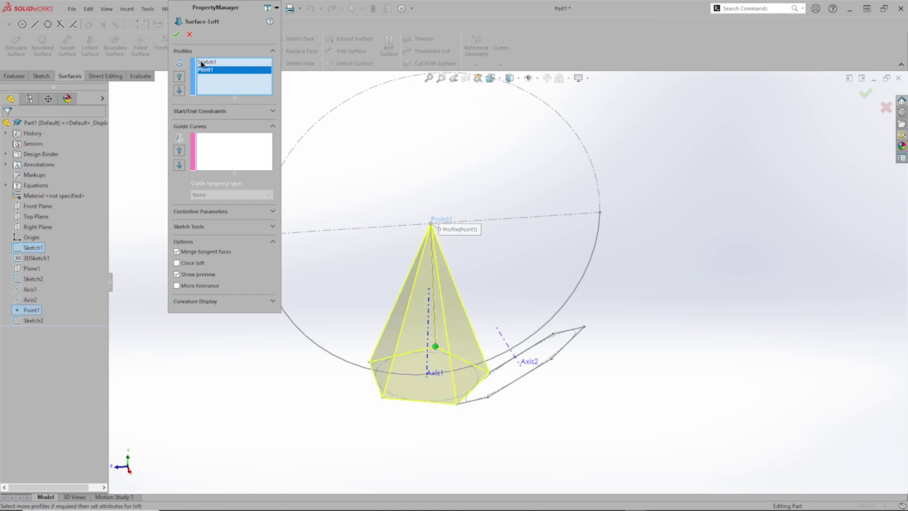
left_click(177, 34)
Create a reference point at the intersection of Axis2 and Axis1.
middle_click_drag(478, 219, 680, 282)
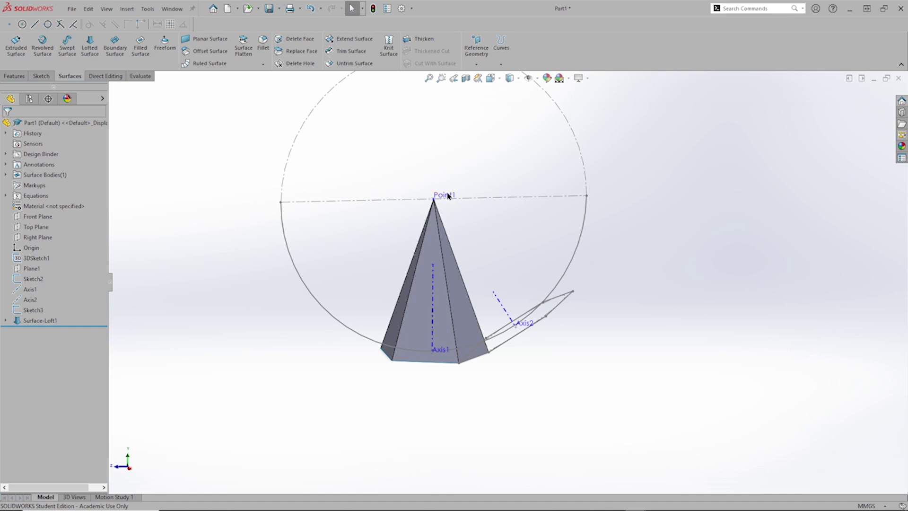
scroll(451, 216, "down", 3)
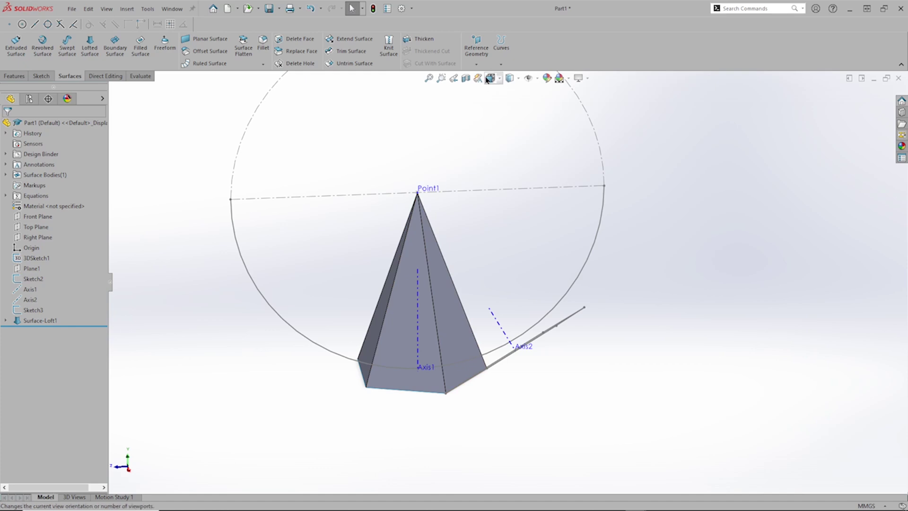
left_click(476, 64)
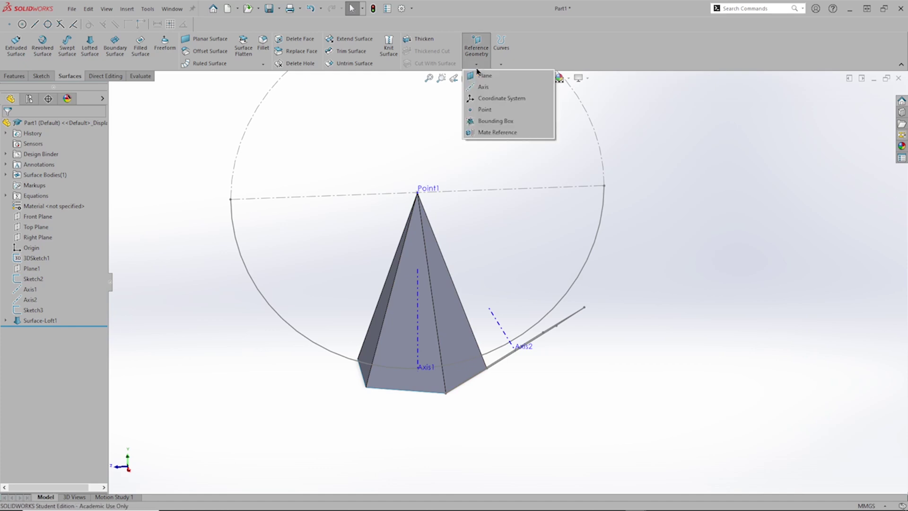
left_click(485, 111)
left_click(497, 325)
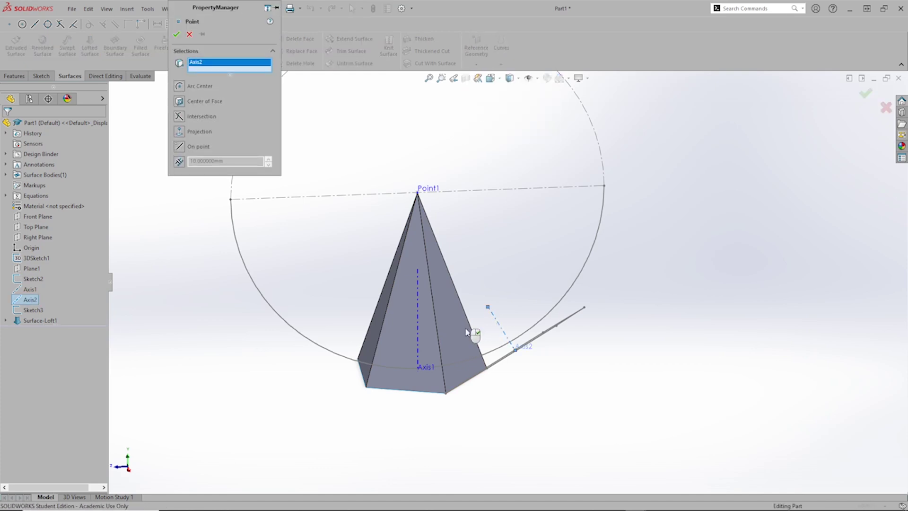
left_click(419, 348)
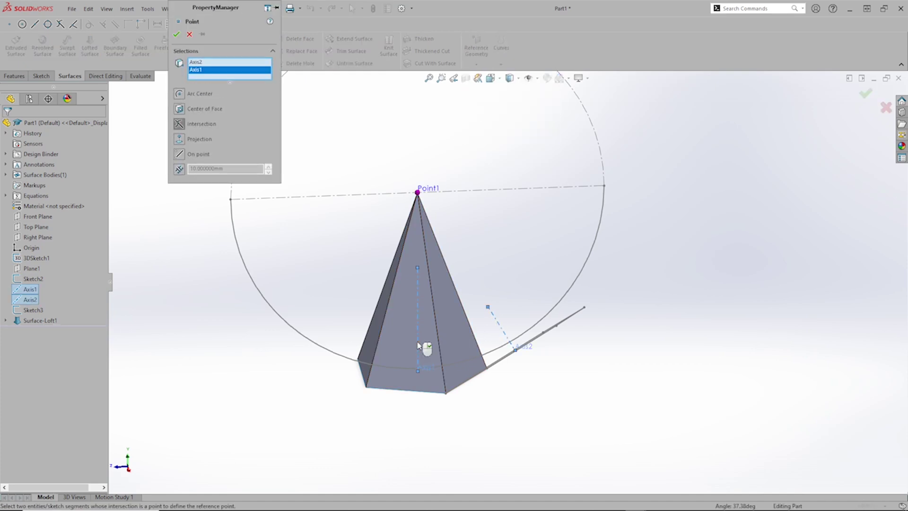
left_click(176, 34)
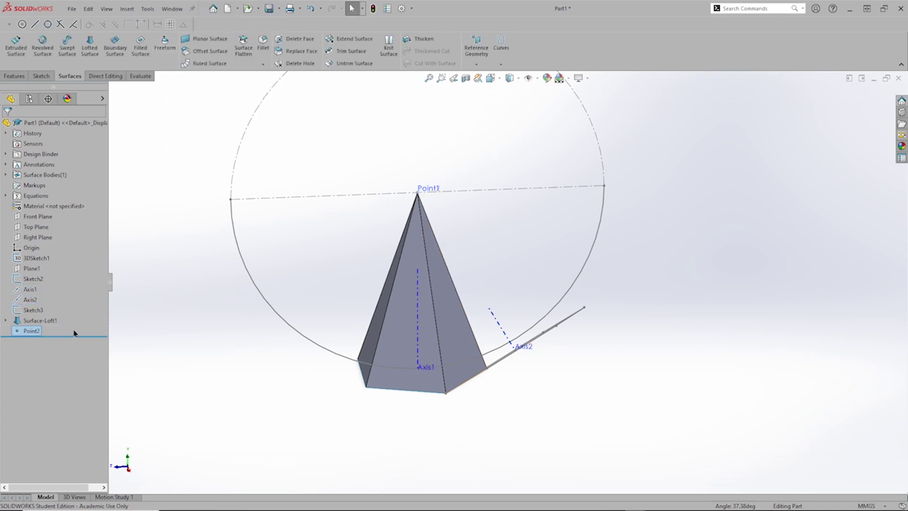
Create a lofted surface from the hexagon sketch Sketch2 to the reference point Point2.
left_click(165, 324)
middle_click_drag(165, 324, 140, 316)
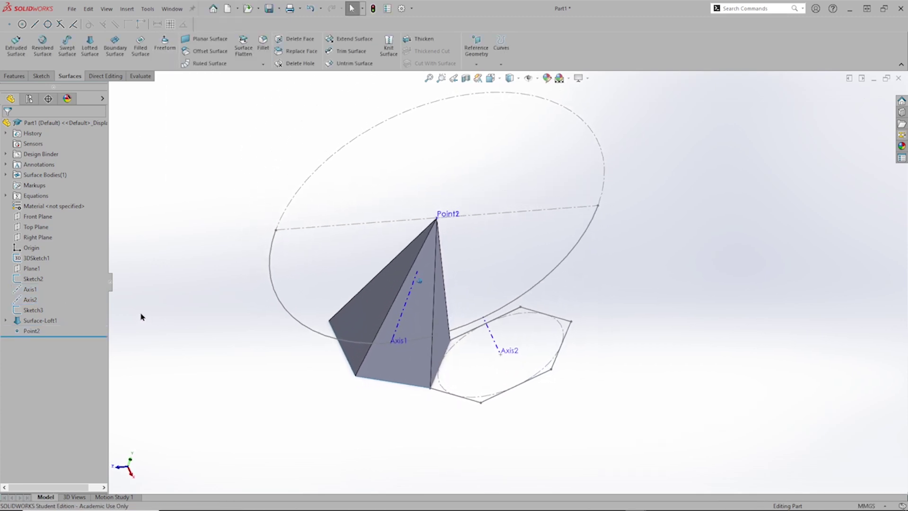
left_click(38, 280)
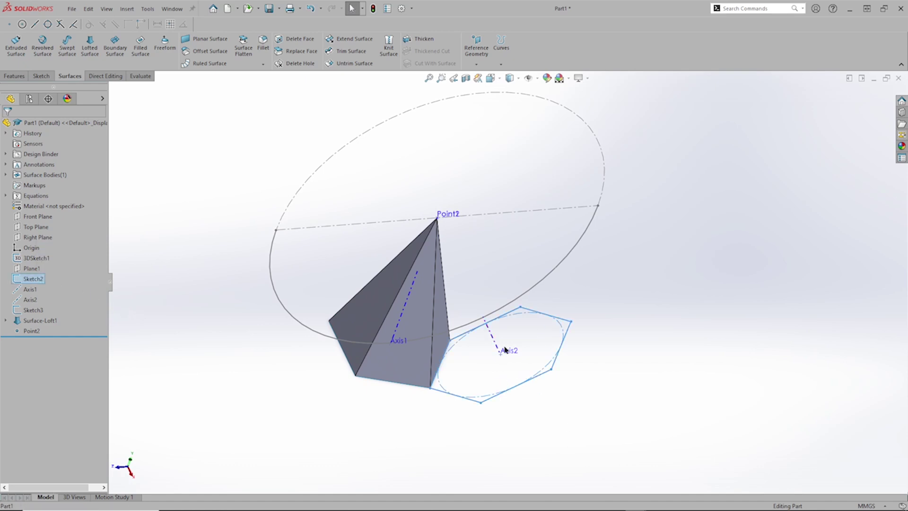
left_click(90, 45)
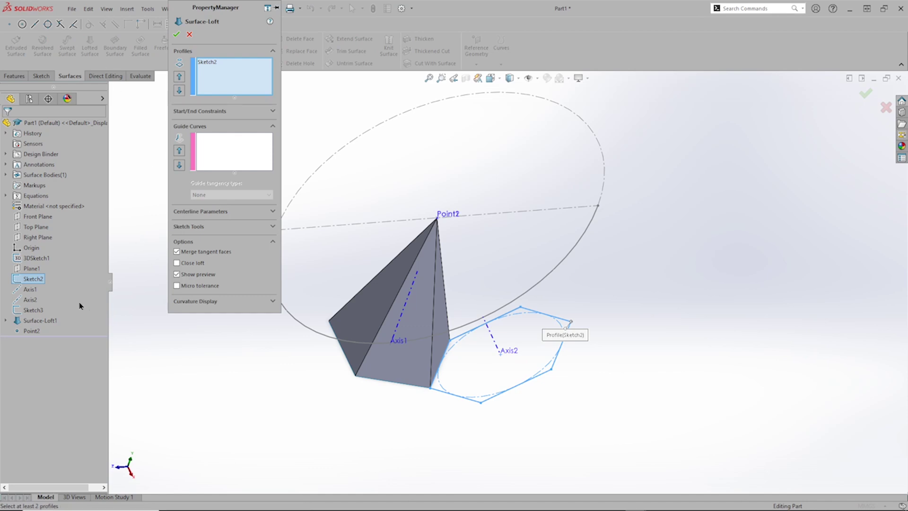
left_click(32, 331)
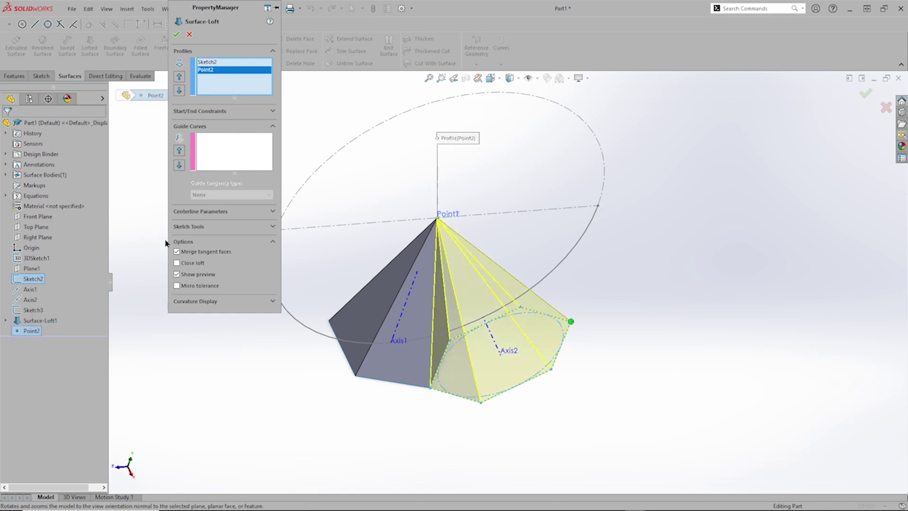
left_click(175, 35)
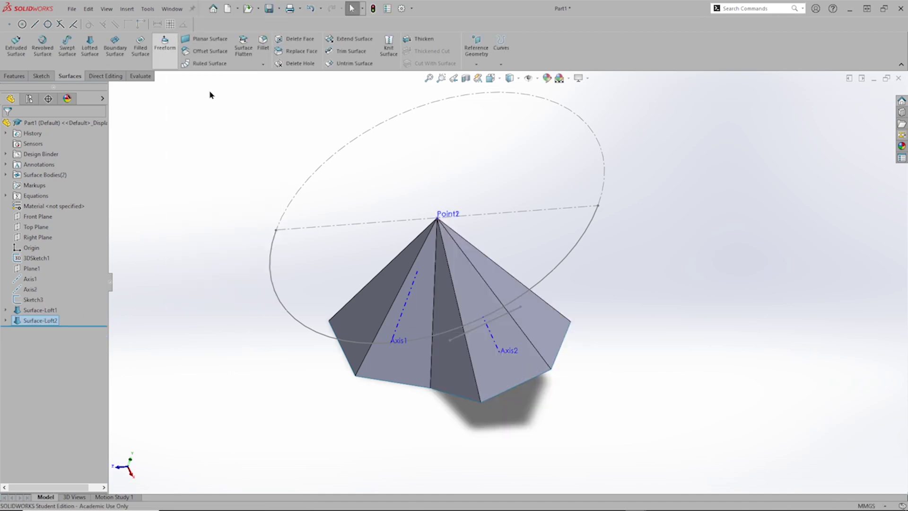
Expand the Surface Bodies folder and examine the two lofted surfaces from several sides.
middle_click_drag(643, 373, 501, 284)
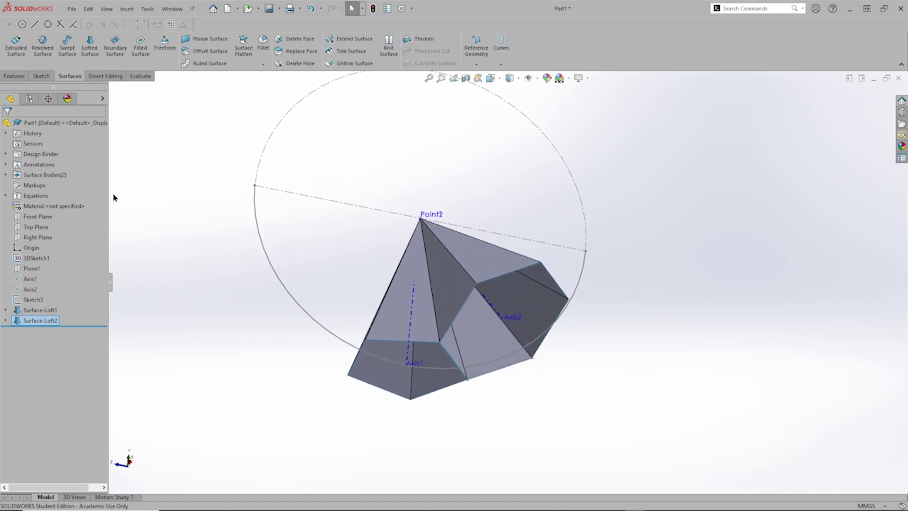
left_click(6, 175)
middle_click_drag(370, 339, 621, 379)
middle_click_drag(374, 235, 307, 251)
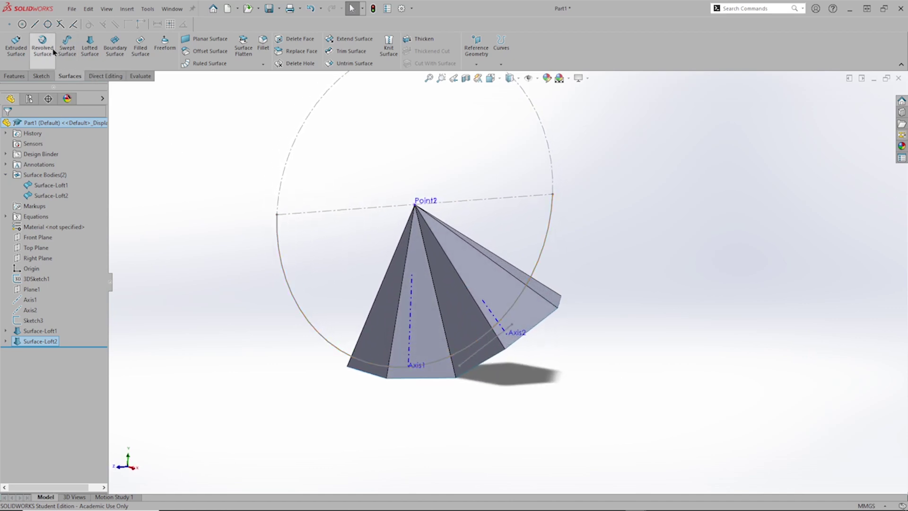
Revolve the arc sketch Sketch3 as a surface about its diameter line, using Mid Plane and 180 degrees.
left_click(42, 42)
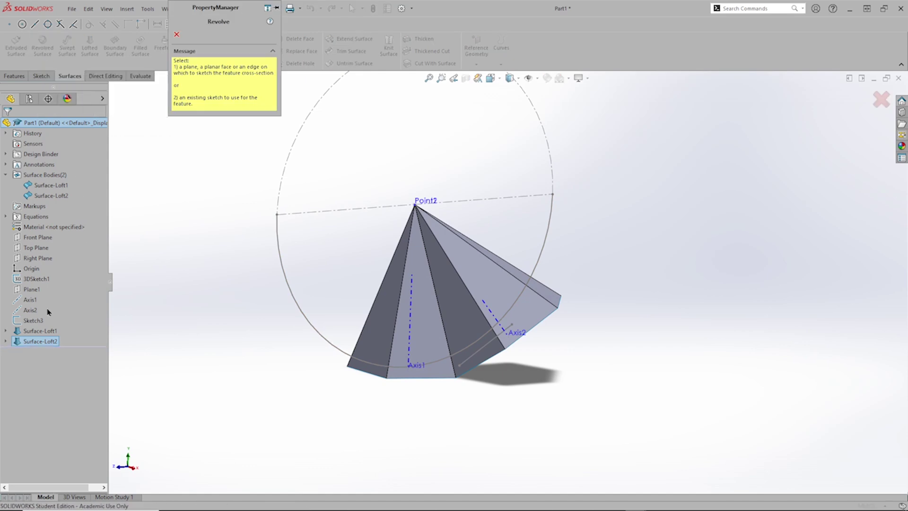
left_click(33, 321)
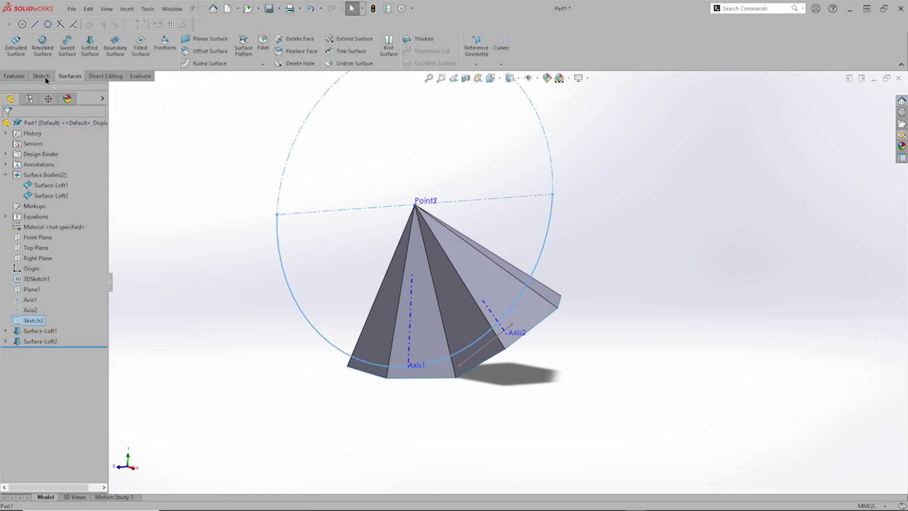
left_click(42, 42)
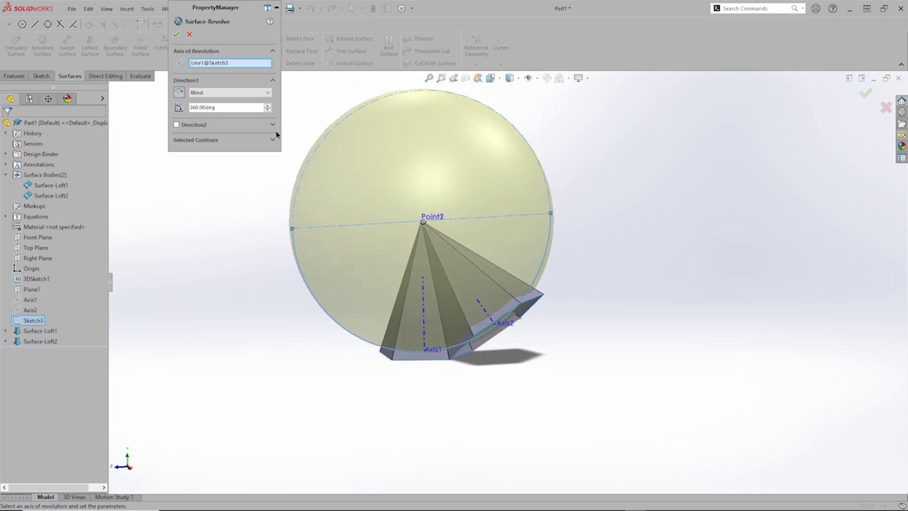
left_click(268, 93)
left_click(212, 125)
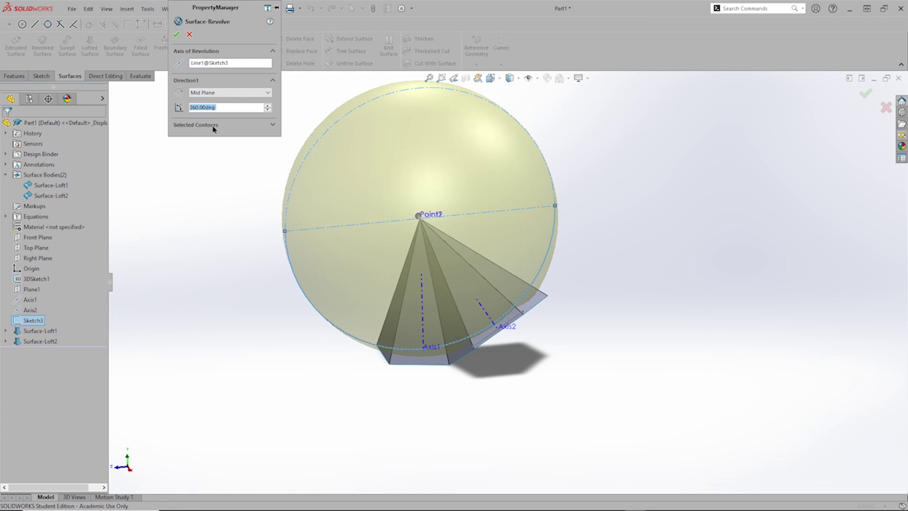
type("180")
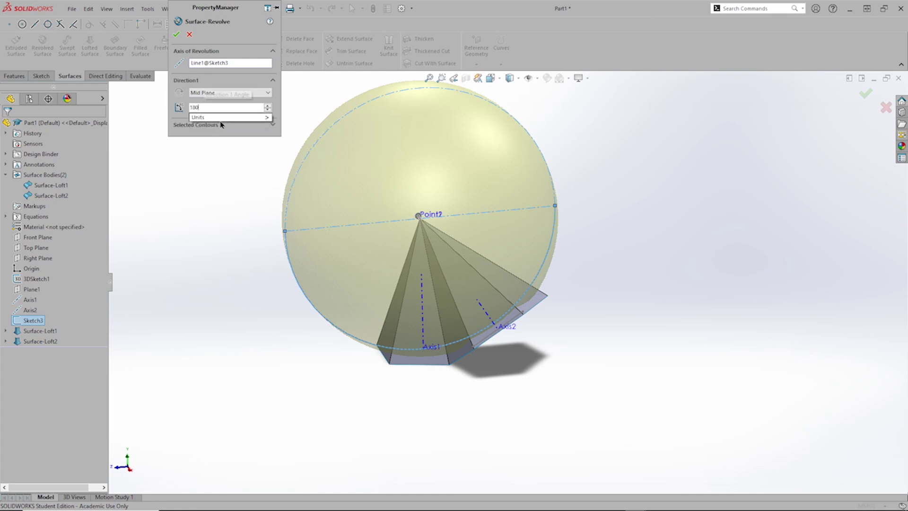
key("Return")
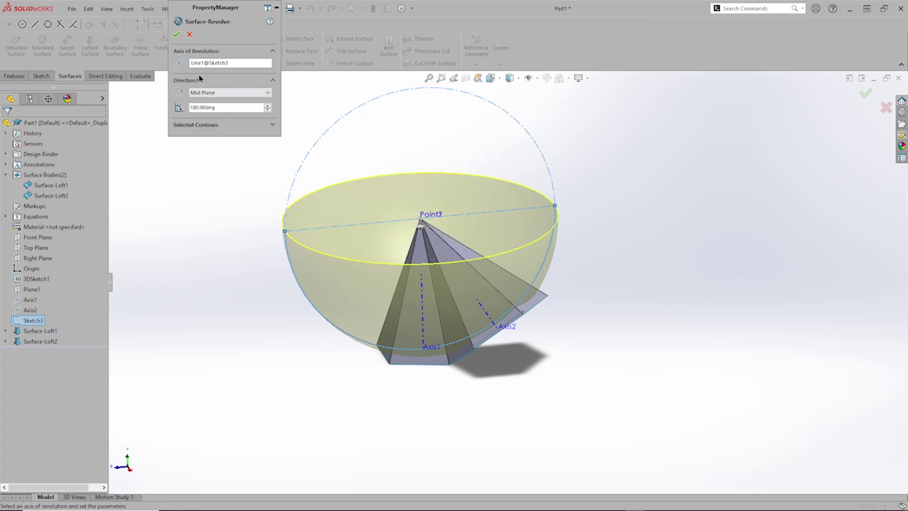
left_click(176, 35)
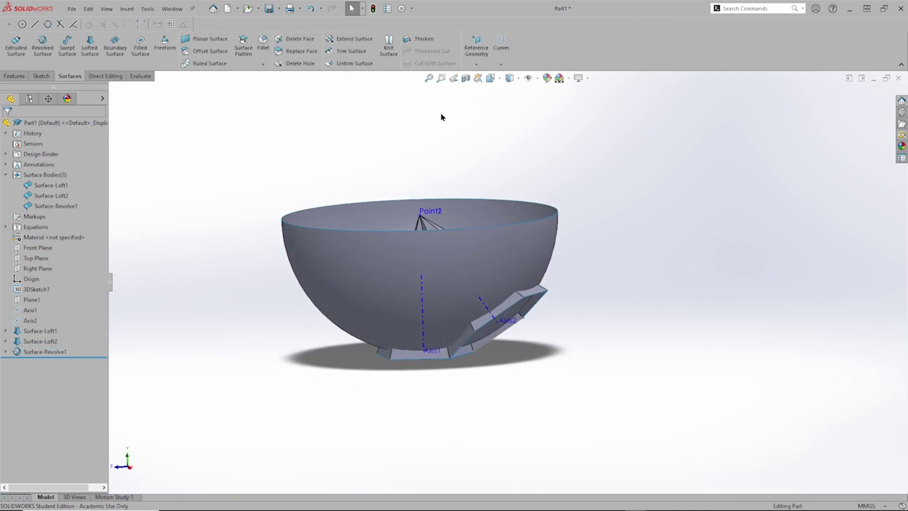
Copy the revolved hemisphere surface with a 0 mm surface offset.
key("Up")
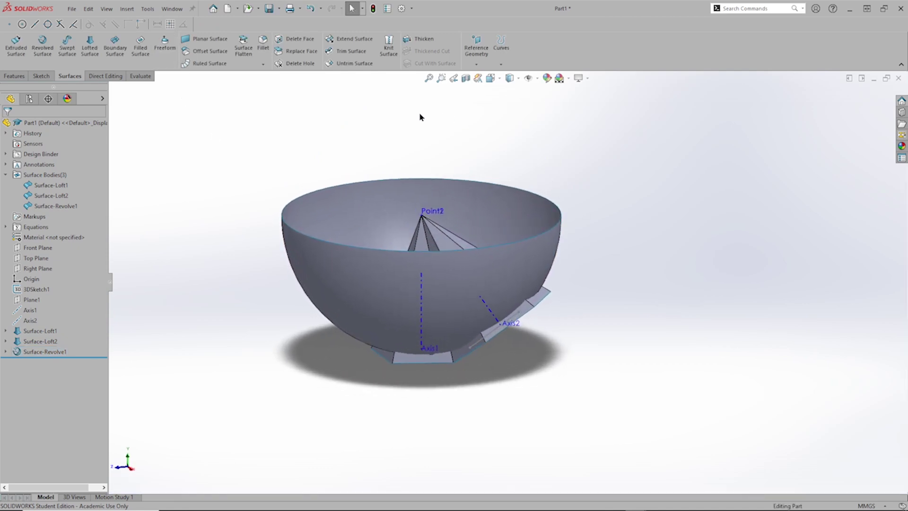
left_click(209, 51)
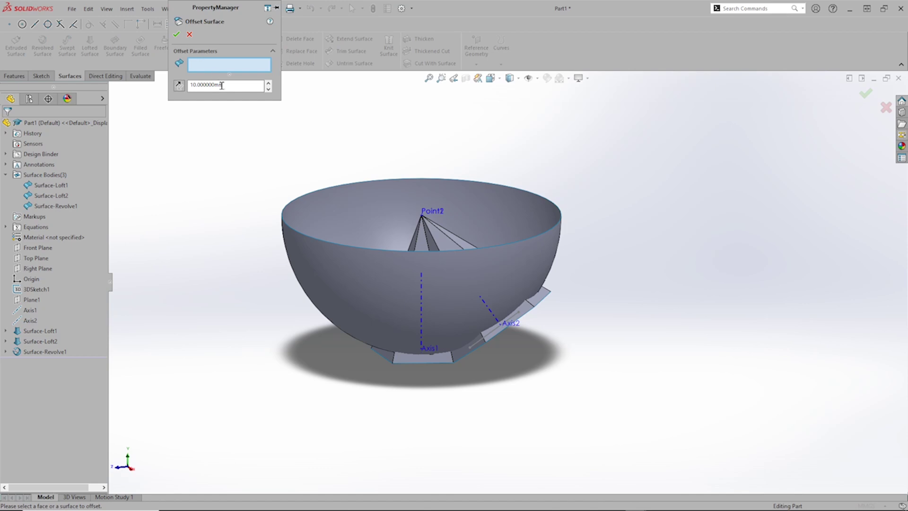
left_click_drag(228, 87, 173, 88)
type("0")
left_click(323, 252)
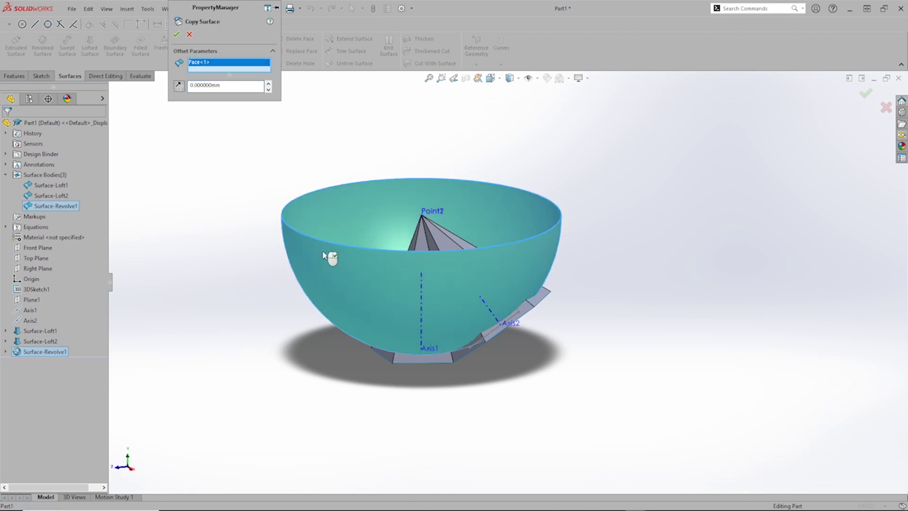
left_click(175, 34)
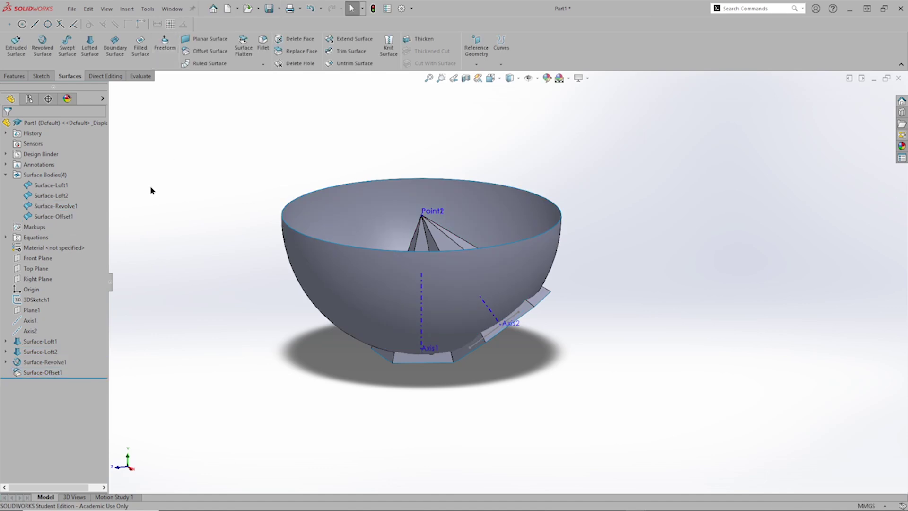
Hide the offset copy Surface-Offset1 in the surface bodies.
right_click(65, 220)
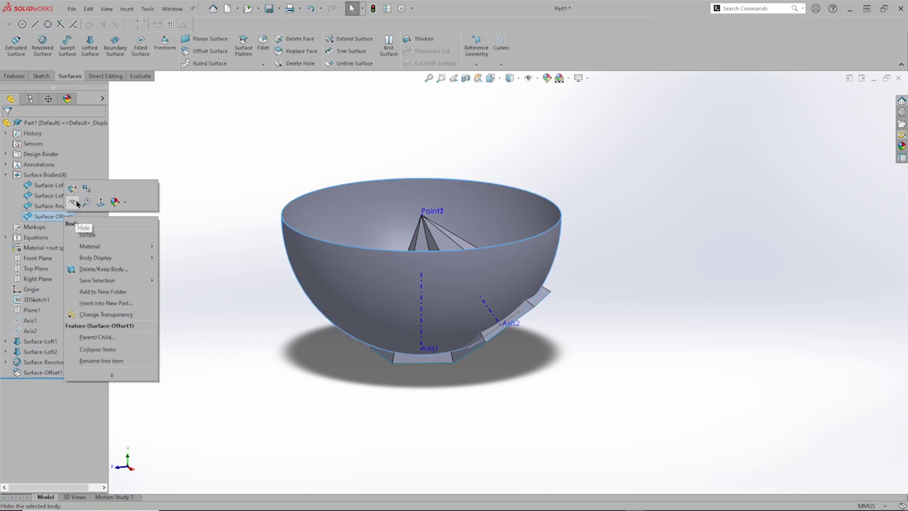
left_click(77, 204)
middle_click_drag(246, 128, 245, 128)
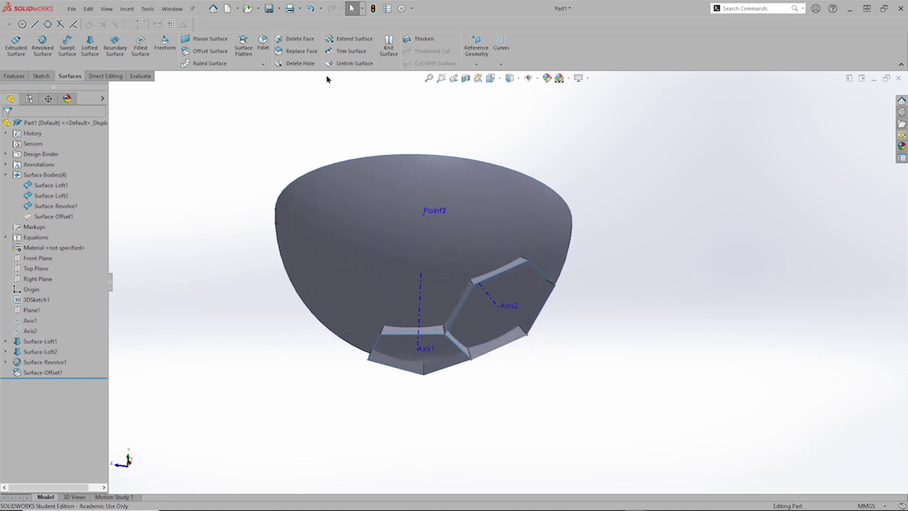
Trim the revolved hemisphere with Surface-Loft1 as the trim tool, removing the part outside the pentagonal loft.
left_click(339, 52)
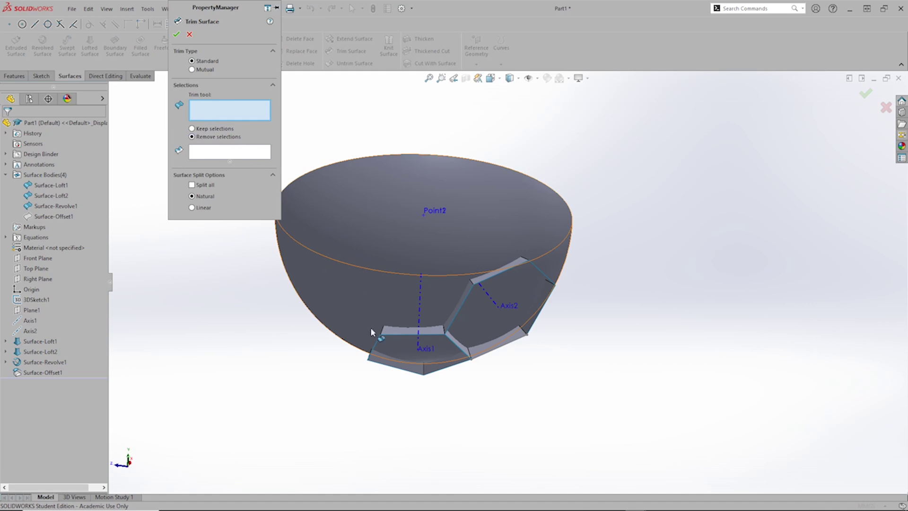
middle_click_drag(383, 345, 416, 250)
left_click(416, 251)
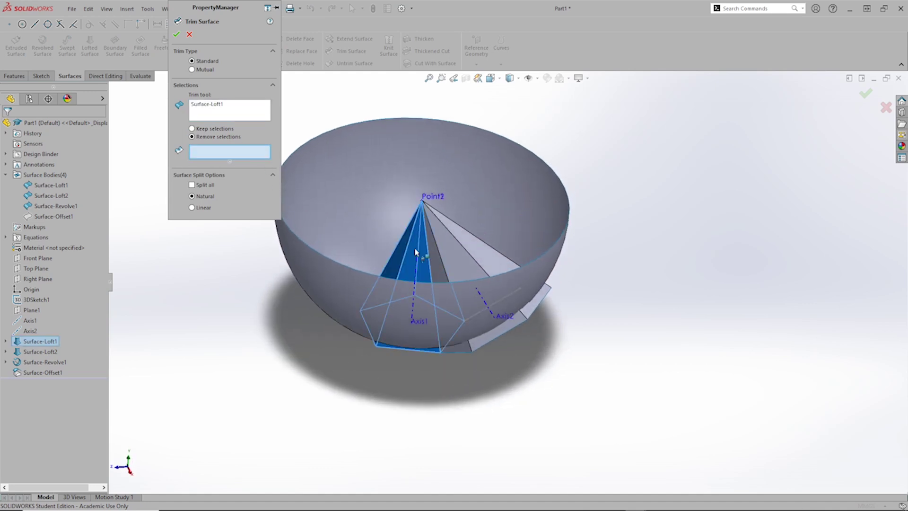
left_click(312, 210)
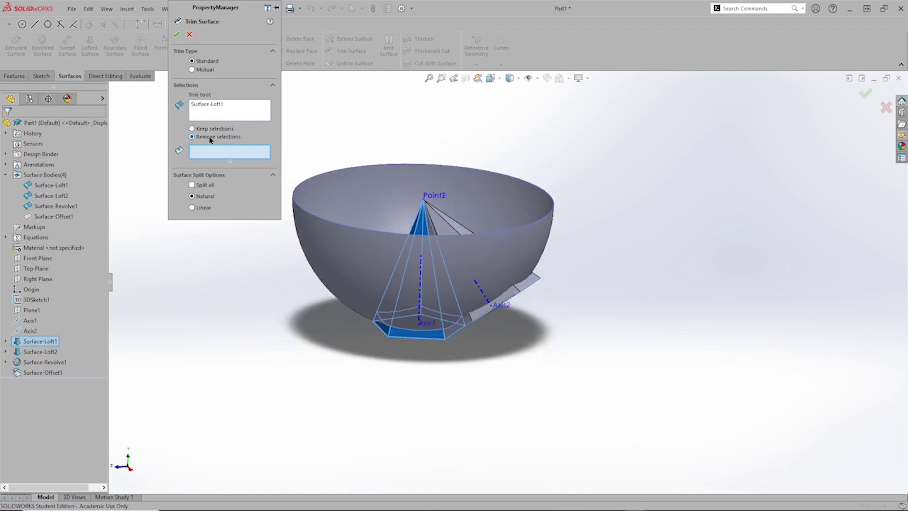
left_click(313, 242)
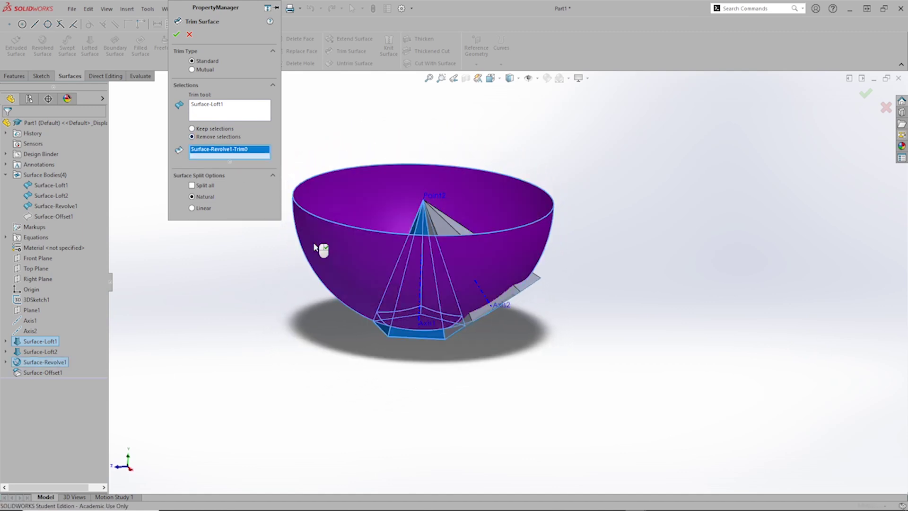
left_click(176, 35)
middle_click_drag(266, 150, 402, 305)
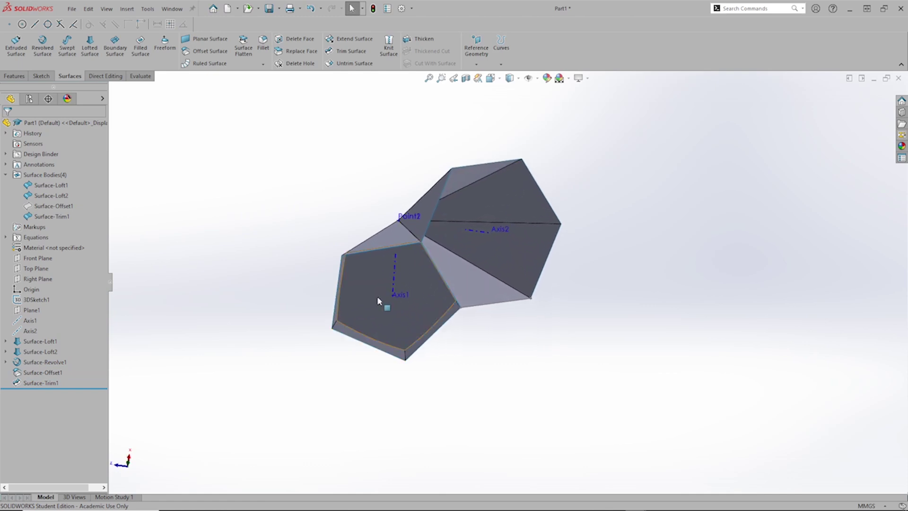
Hide the pentagonal loft body Surface-Loft1, leaving the trimmed pentagon panel displayed.
middle_click_drag(367, 254, 176, 256)
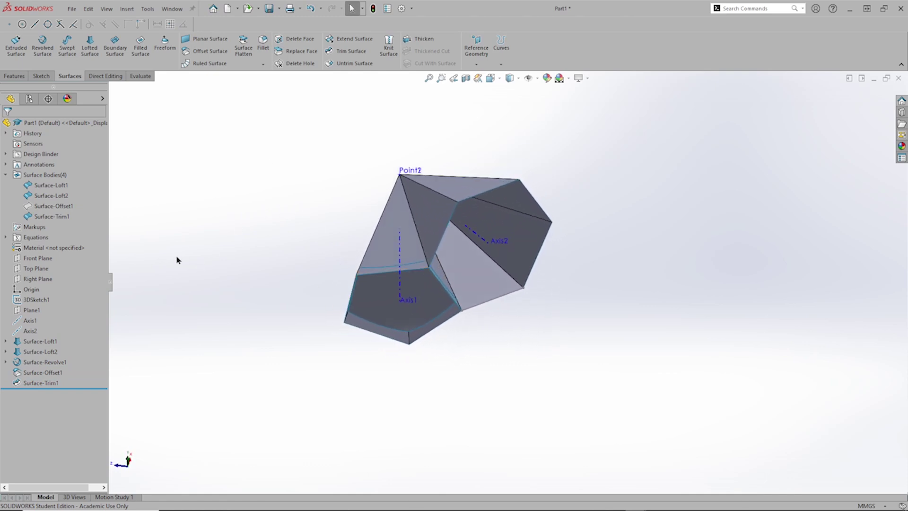
left_click(73, 186)
left_click(70, 173)
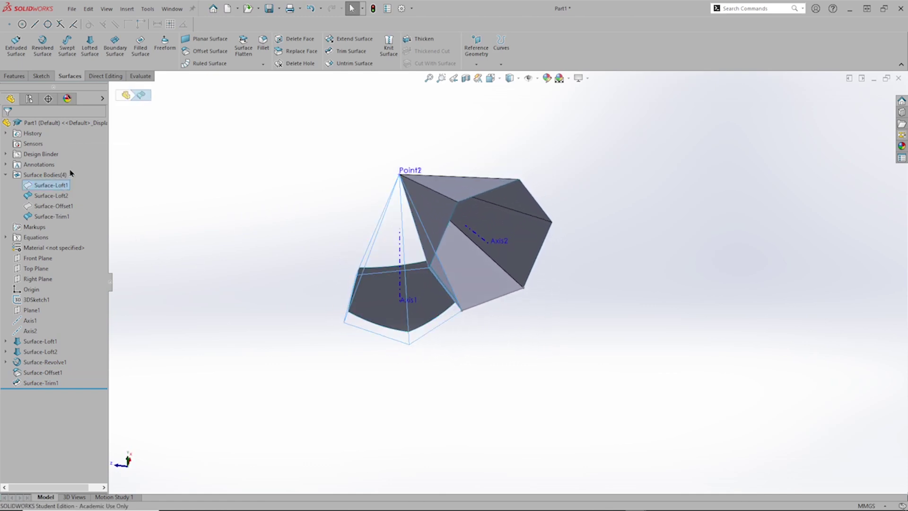
left_click(232, 200)
middle_click_drag(273, 214, 274, 215)
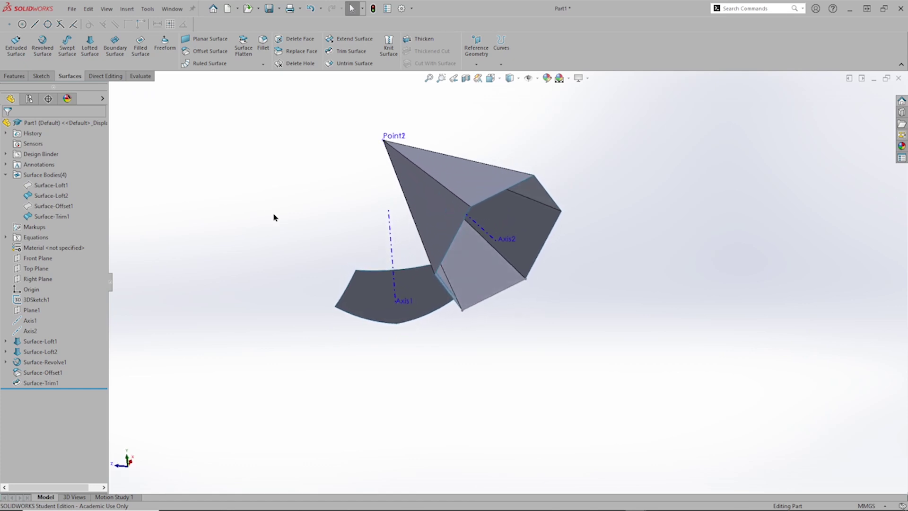
Show the hidden offset hemisphere copy Surface-Offset1 in the surface bodies.
left_click(54, 206)
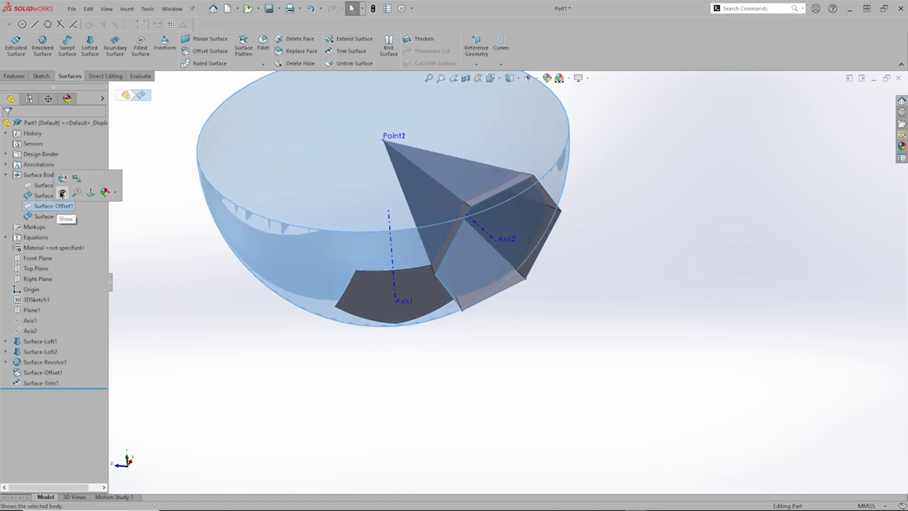
left_click(62, 192)
middle_click_drag(616, 310, 604, 234)
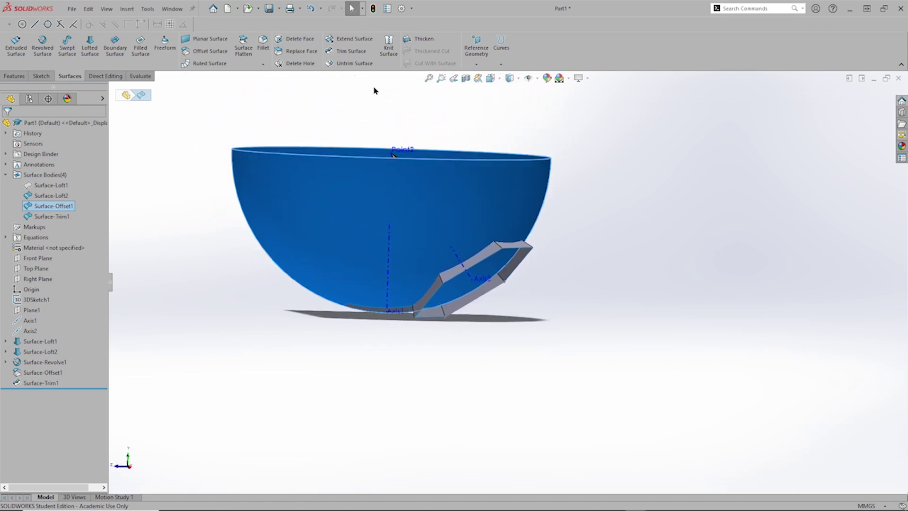
Trim the offset hemisphere with Surface-Loft2 as the trim tool, removing the part outside the hexagonal loft.
left_click(351, 51)
key("Down")
key("Down")
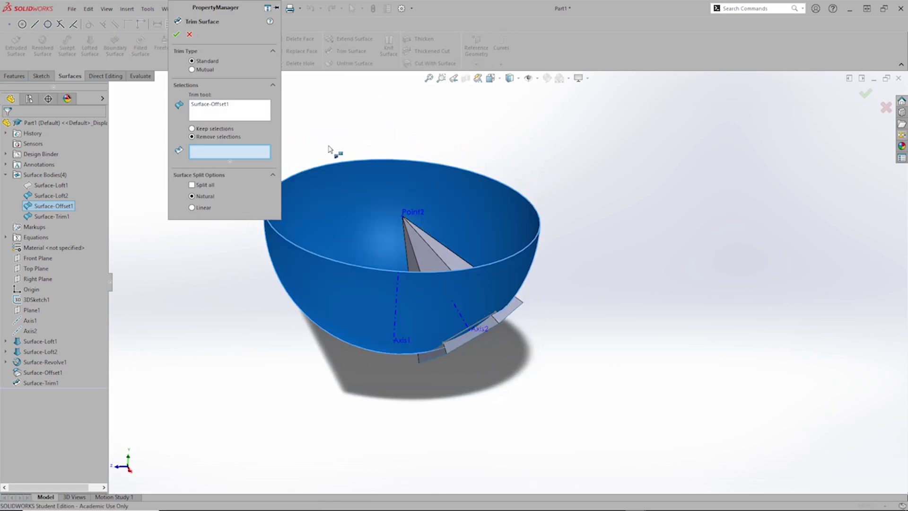
right_click(220, 108)
left_click(234, 114)
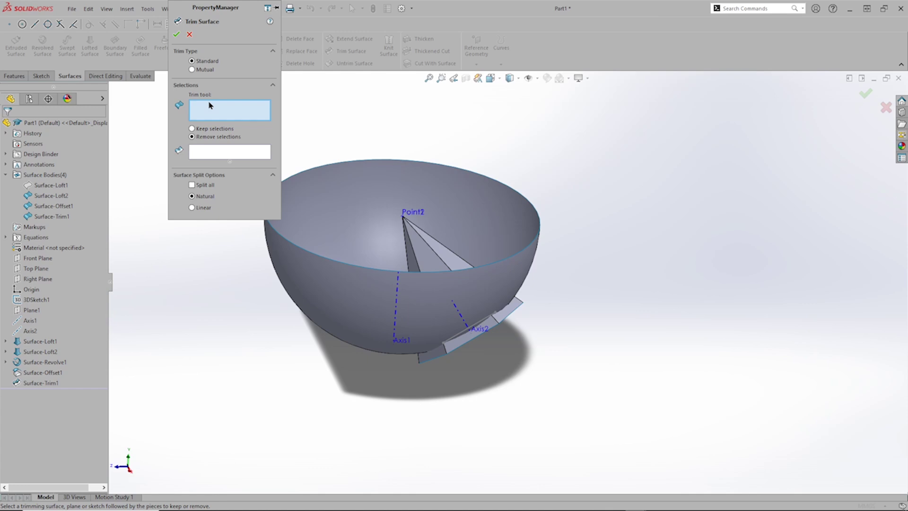
left_click(61, 197)
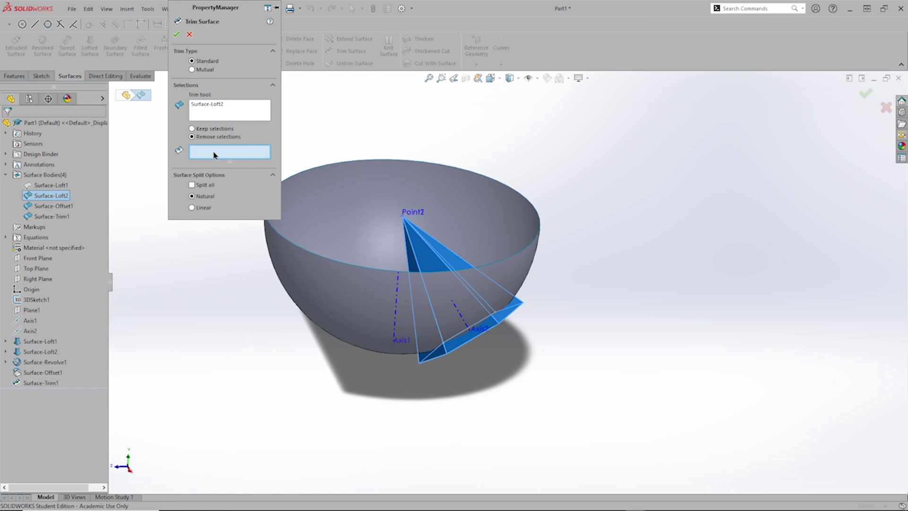
left_click(355, 277)
right_click(354, 275)
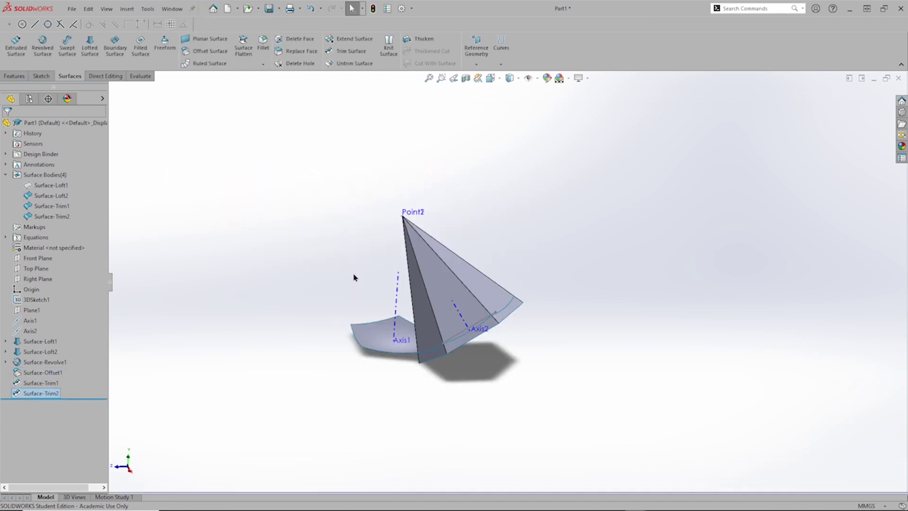
middle_click_drag(526, 232, 536, 230)
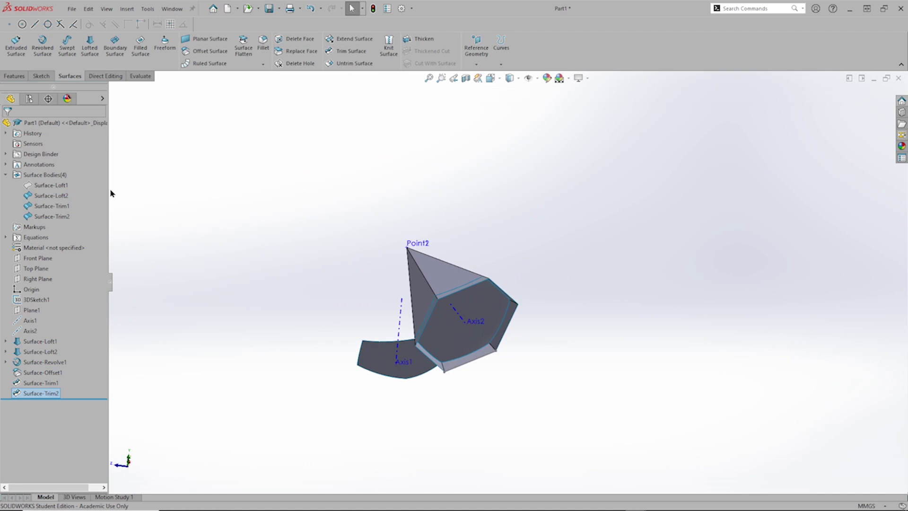
Hide the hexagonal loft body Surface-Loft2, leaving only the two trimmed panels displayed.
left_click(60, 196)
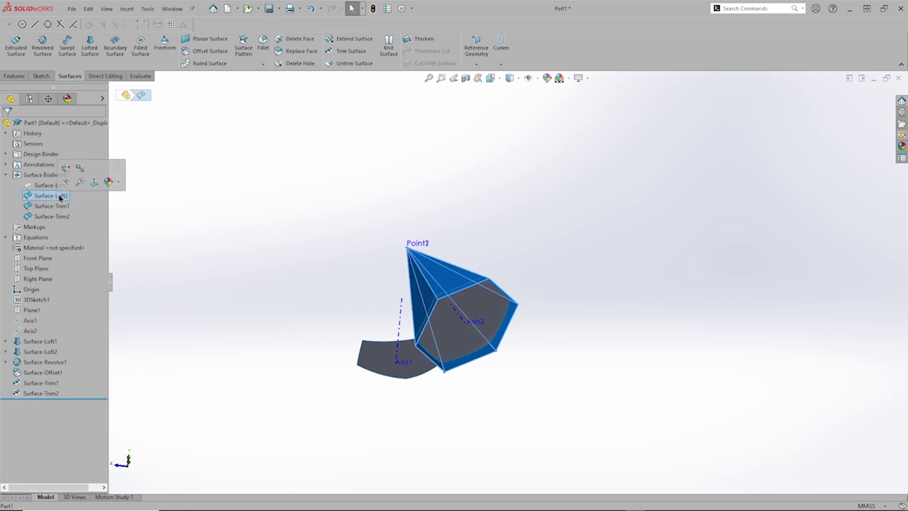
left_click(65, 184)
left_click(205, 179)
middle_click_drag(541, 197, 457, 322)
key("Up")
key("Up")
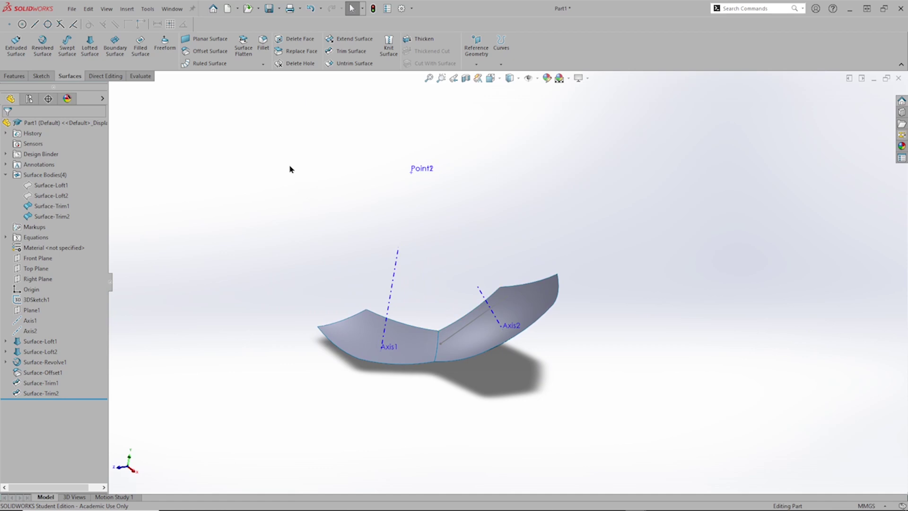
Thicken the trimmed pentagon panel Surface-Trim1 inward by 3 mm.
left_click(412, 43)
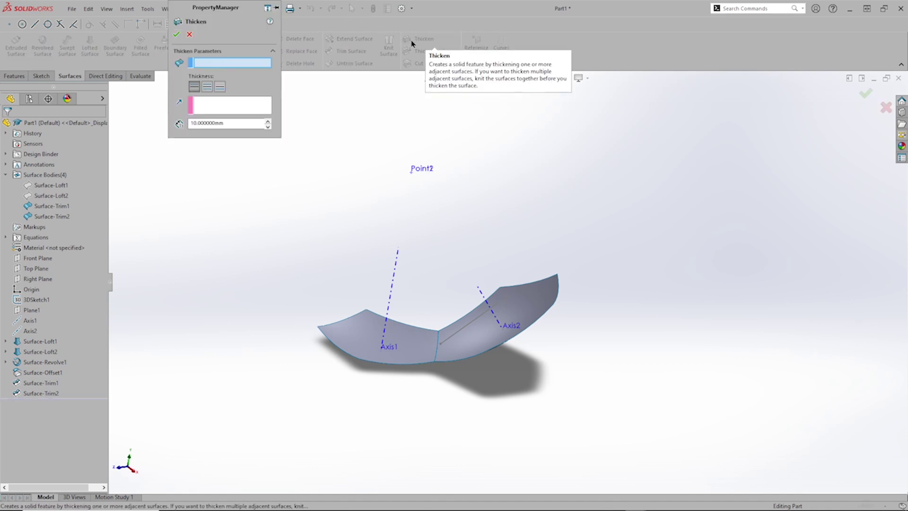
left_click(351, 321)
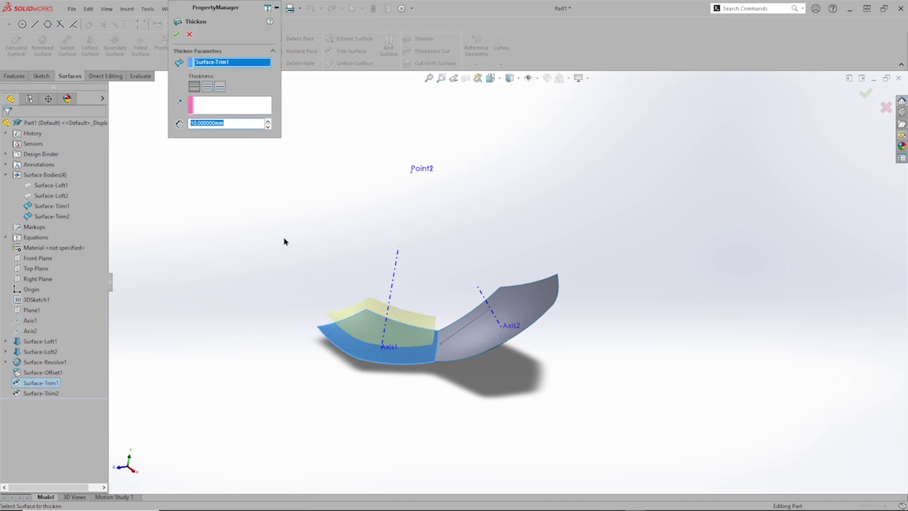
middle_click_drag(324, 291, 262, 188)
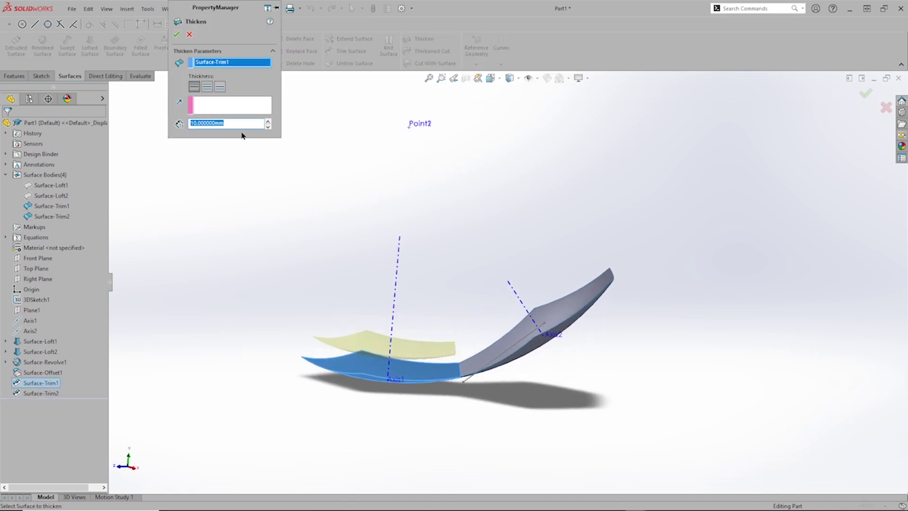
type("3")
left_click(175, 34)
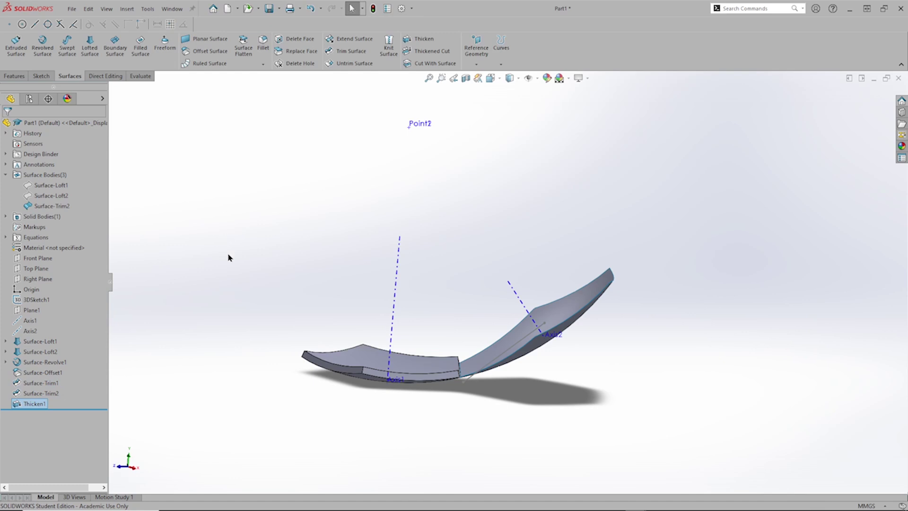
Thicken the trimmed hexagon panel Surface-Trim2 inward by 3 mm with Merge result turned off.
left_click(417, 40)
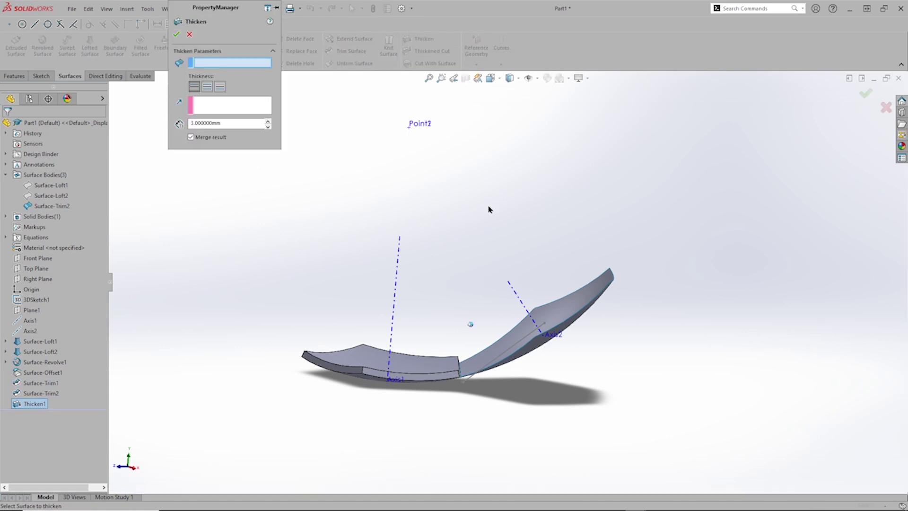
left_click(541, 308)
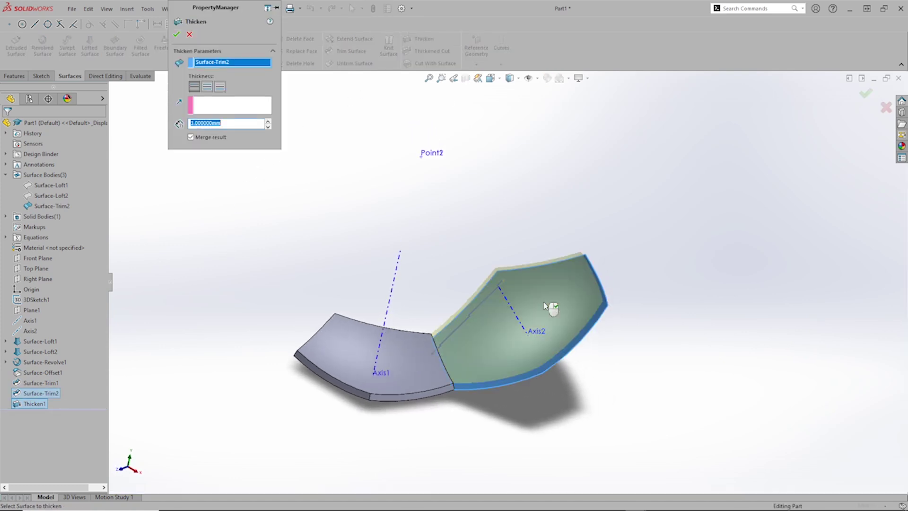
left_click(191, 138)
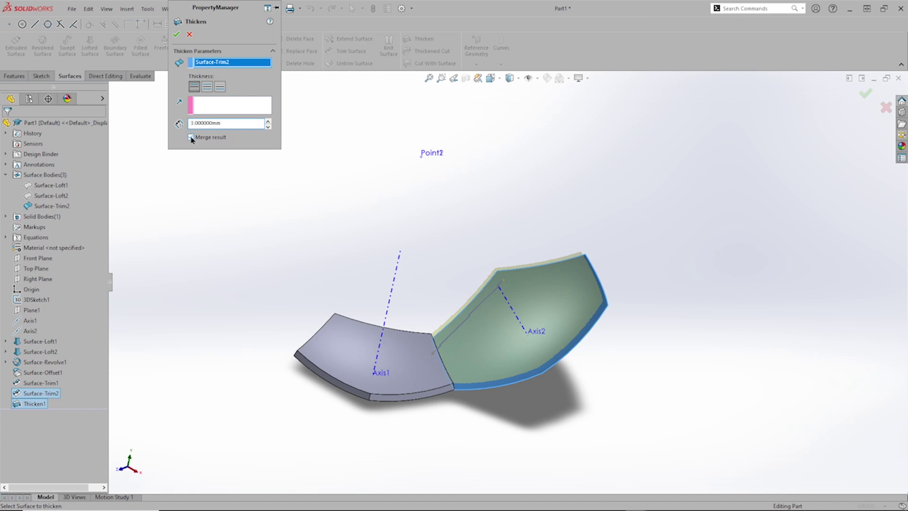
left_click(177, 34)
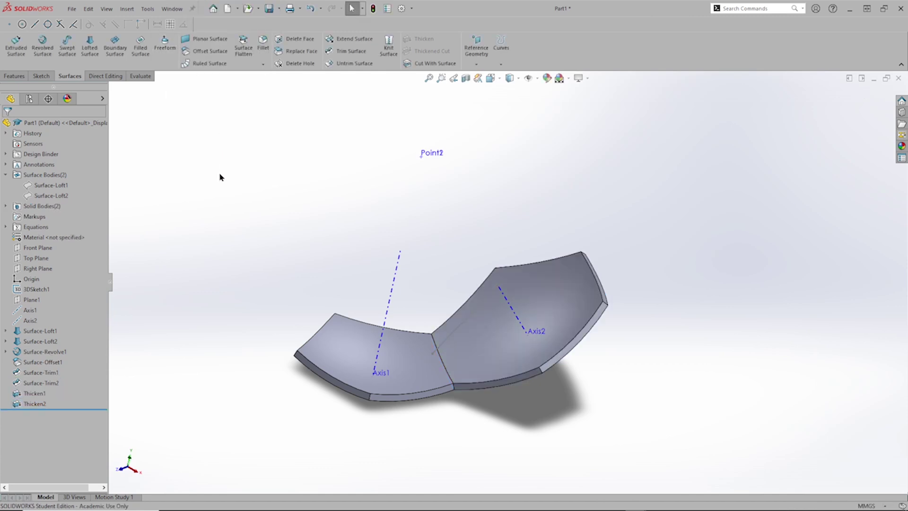
Color the pentagon solid body Thicken1 dark gray, RGB 64, 64, 64, from the standard swatches.
middle_click_drag(219, 174, 149, 332)
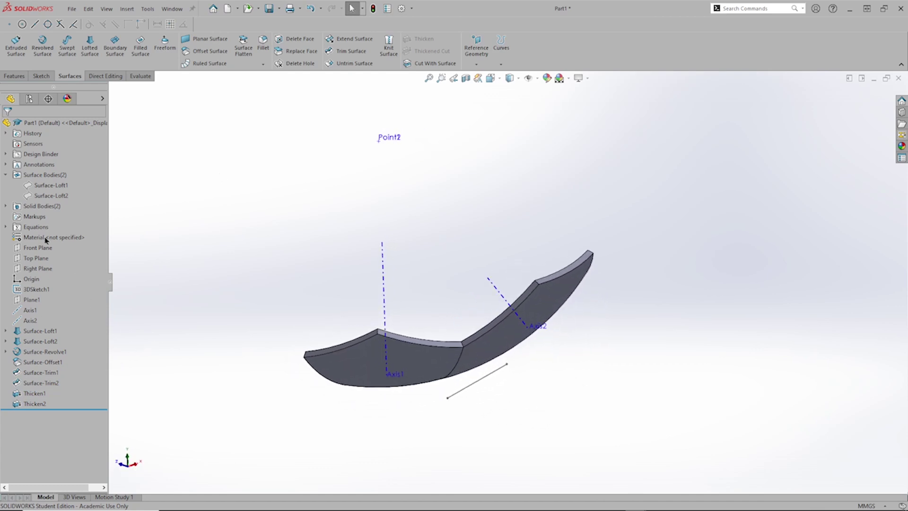
left_click(6, 206)
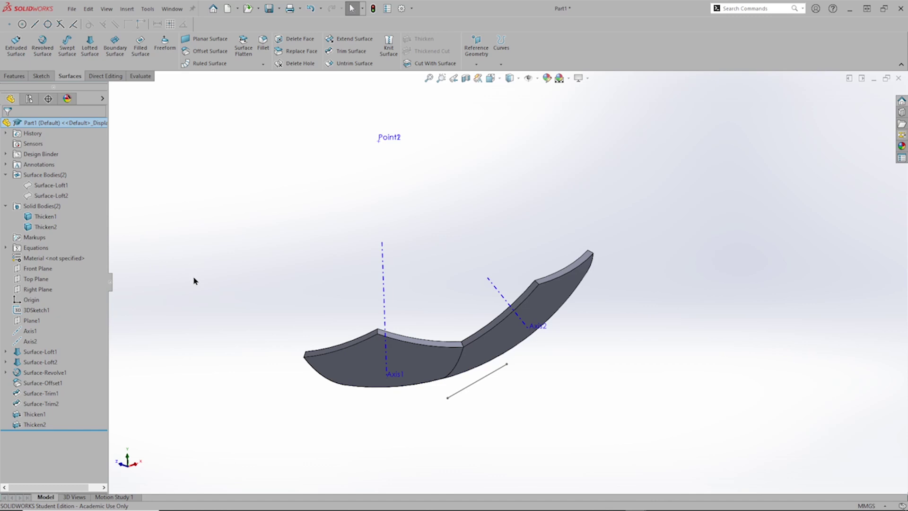
middle_click_drag(141, 261, 135, 255)
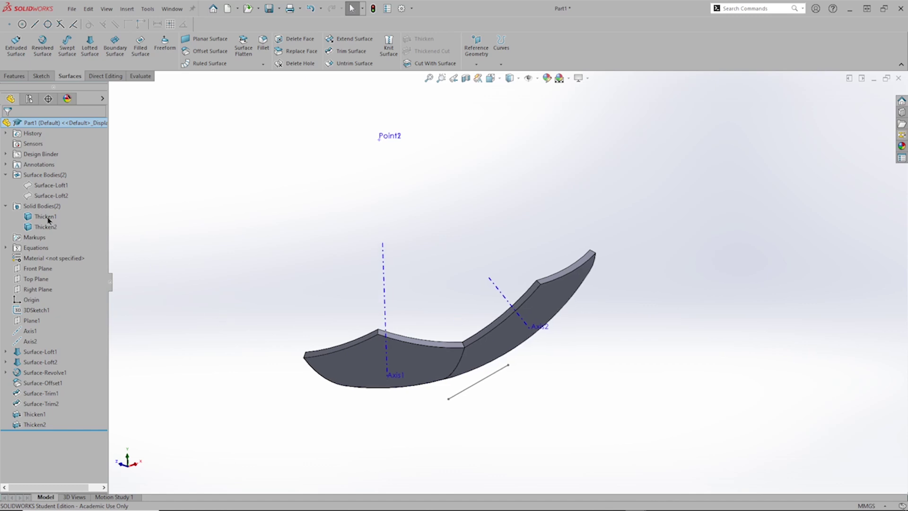
right_click(48, 220)
mouse_move(97, 202)
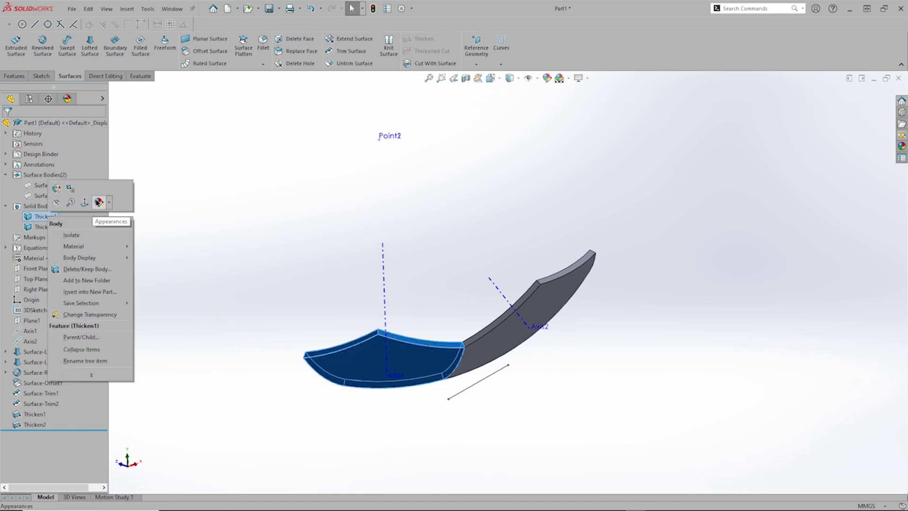
left_click(105, 223)
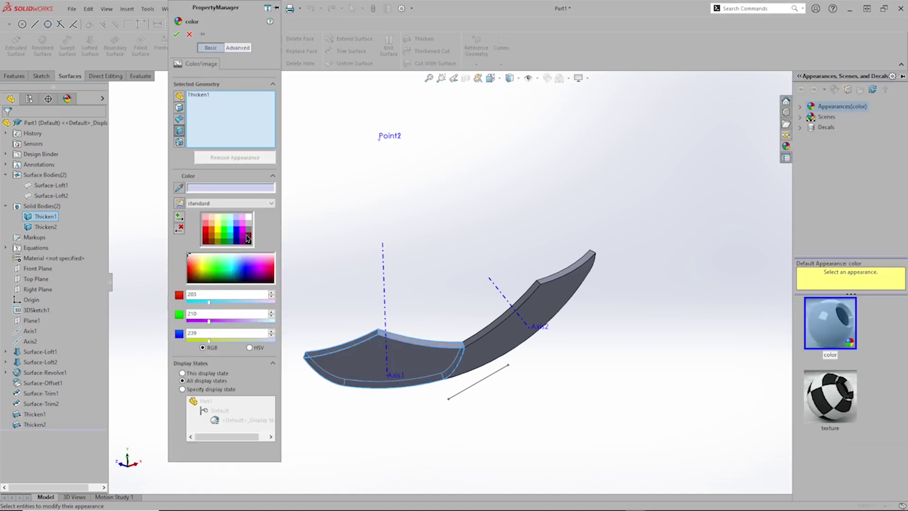
left_click(248, 238)
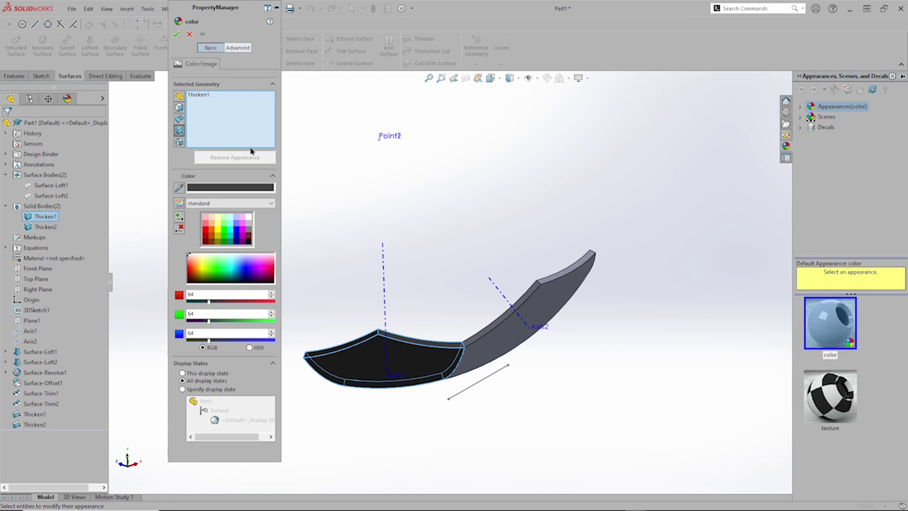
left_click(176, 34)
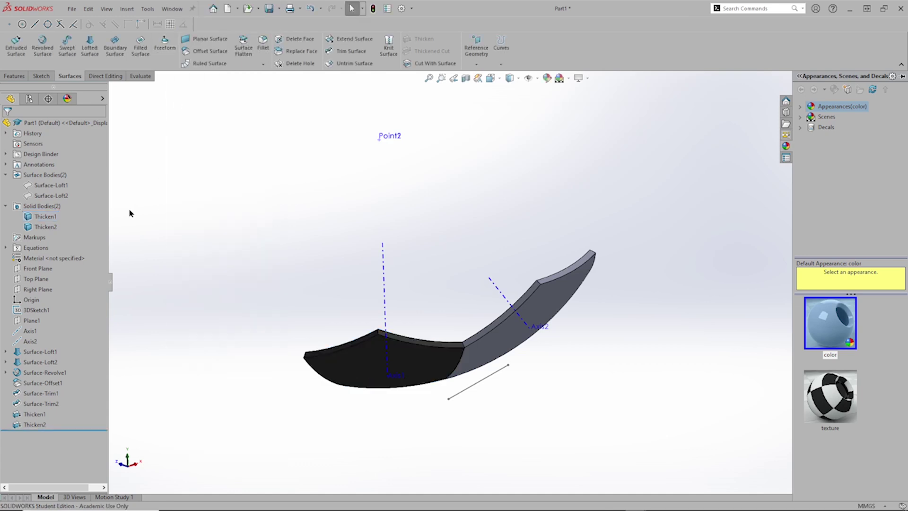
Color the hexagon solid body Thicken2 white, RGB 255, 255, 255, from the standard swatches.
left_click(43, 227)
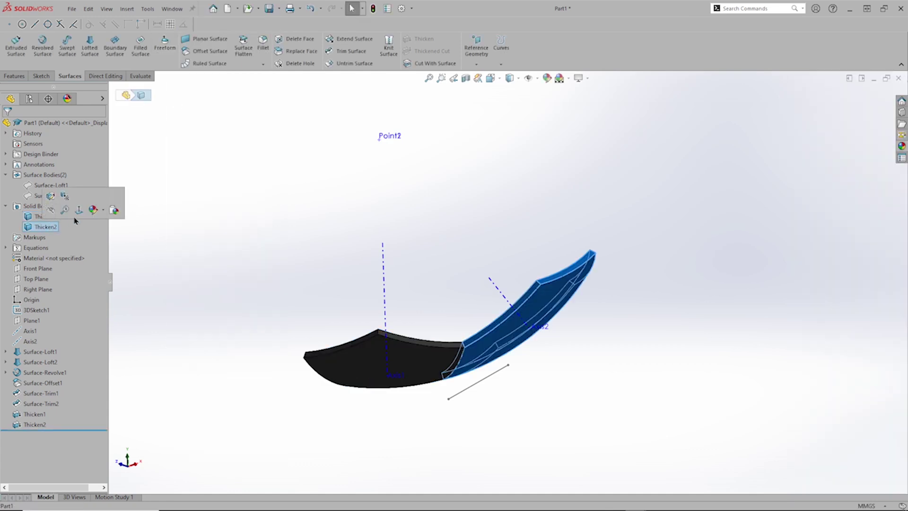
left_click(94, 210)
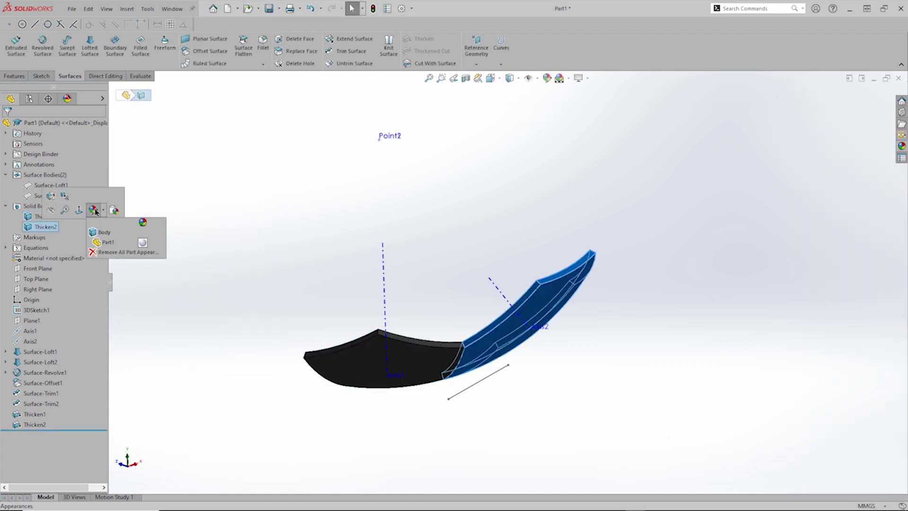
left_click(114, 231)
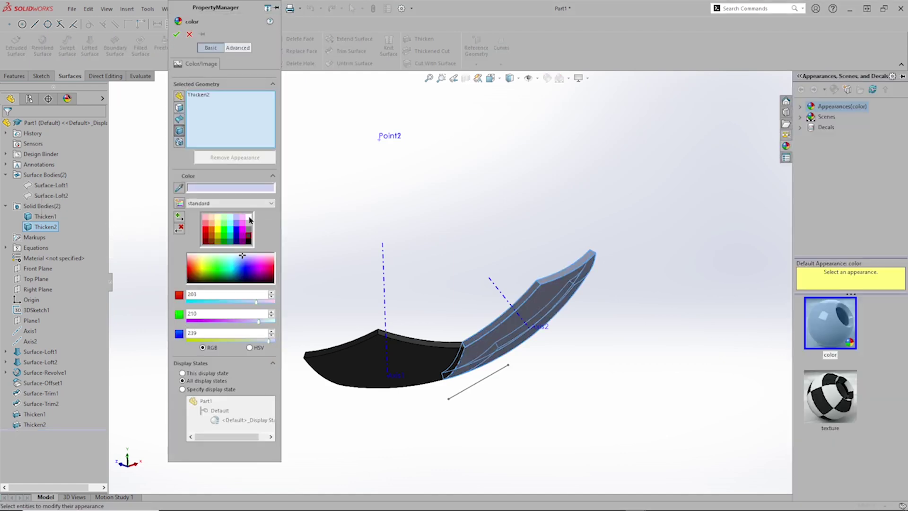
left_click(249, 217)
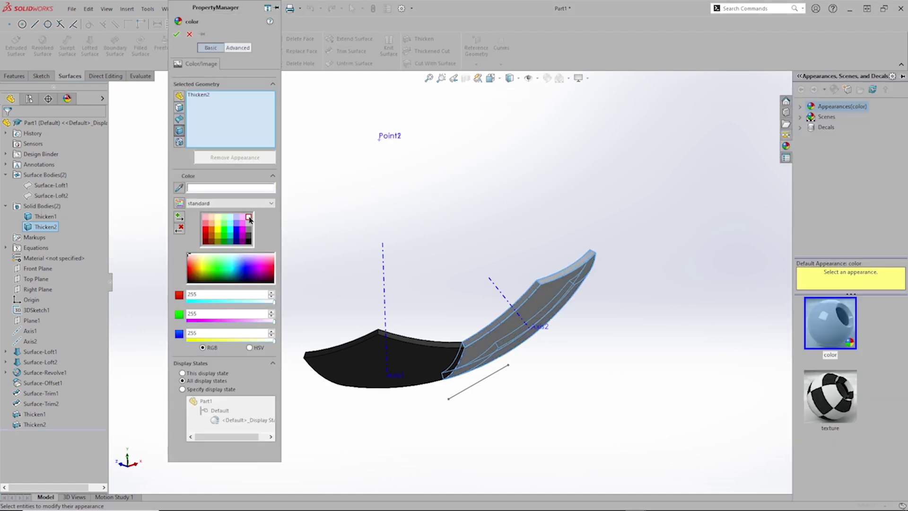
left_click(176, 34)
Fillet the outer face of the pentagon panel with a constant 3 mm radius.
mouse_move(451, 228)
middle_mouse_down()
mouse_move(478, 212)
mouse_move(431, 194)
middle_mouse_up()
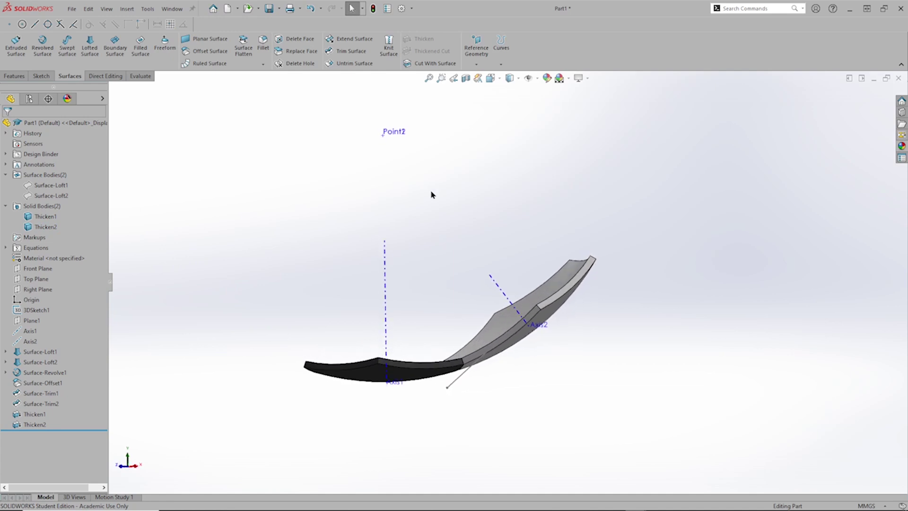
left_click(265, 47)
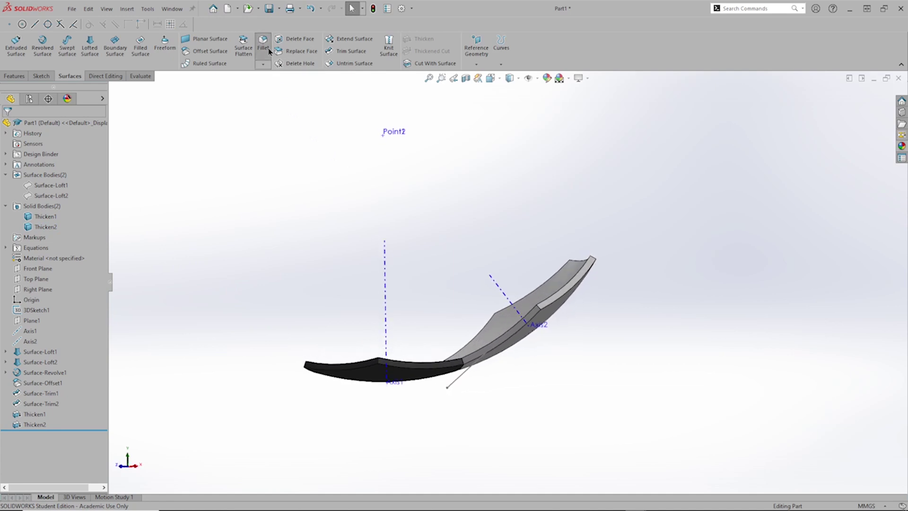
middle_click_drag(294, 189, 294, 195)
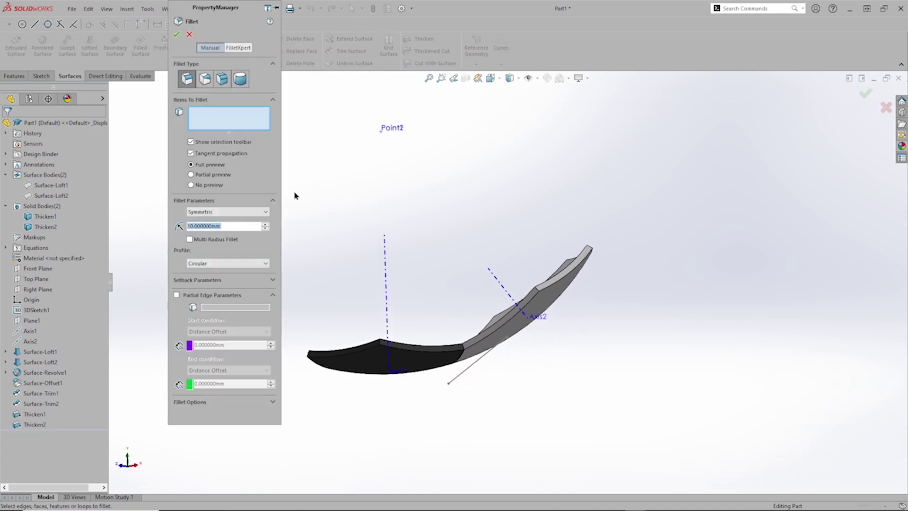
left_click(346, 370)
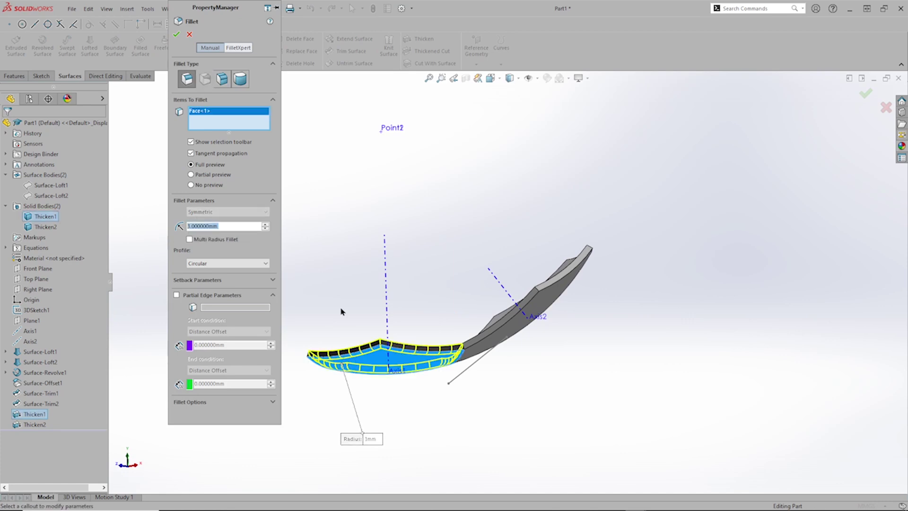
left_click(176, 34)
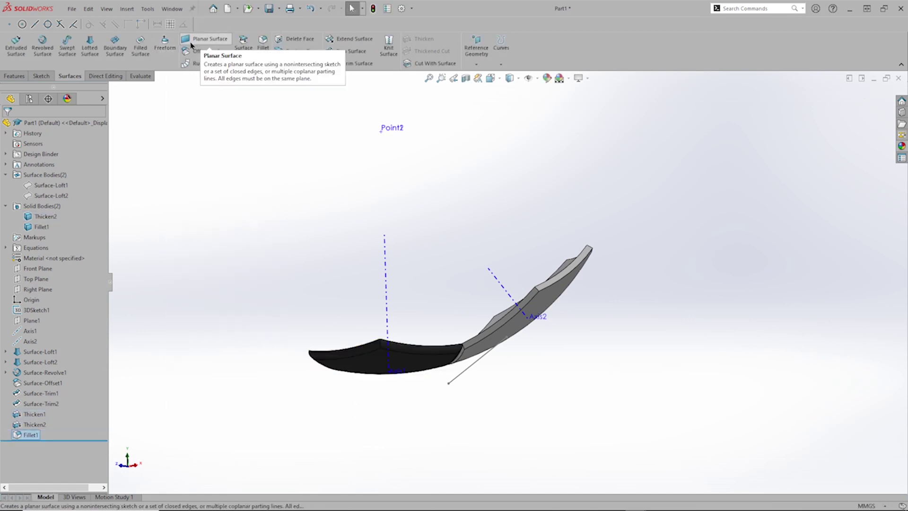
Fillet the outer face of the hexagon panel with a constant 3 mm radius.
left_click(262, 46)
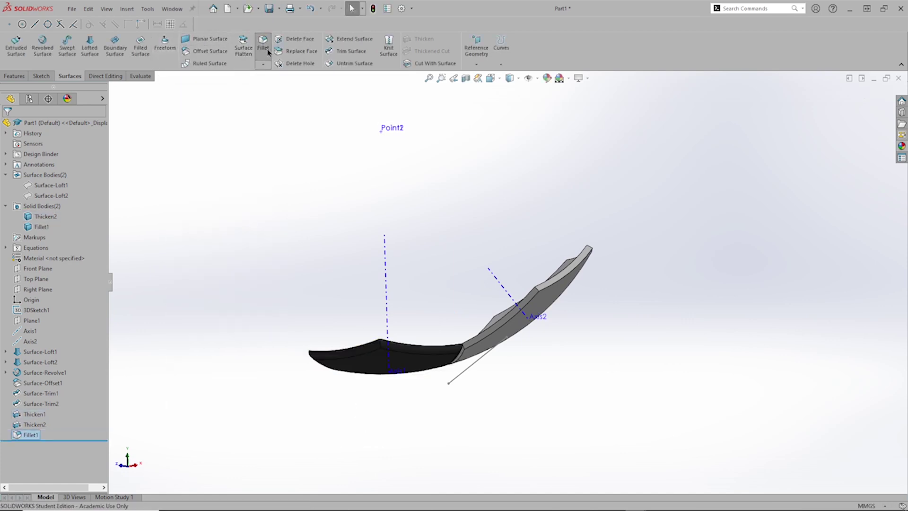
middle_click_drag(542, 347, 488, 324)
left_click(488, 323)
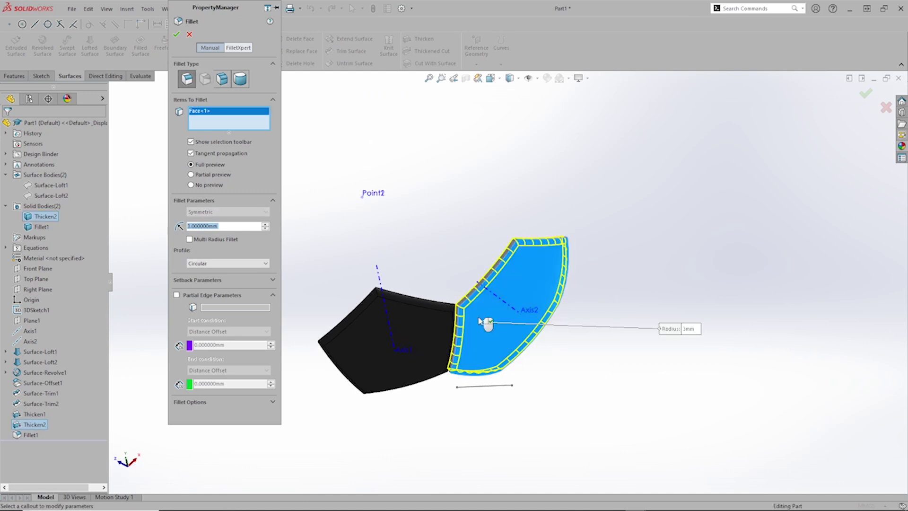
left_click(176, 34)
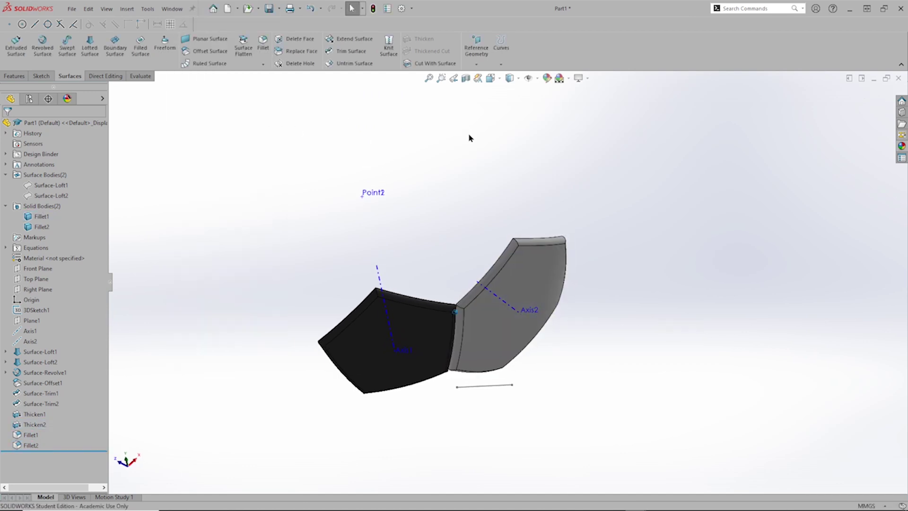
Create a reference plane through the ball's center point and the two end vertices of the hexagon edge opposite the pentagon.
middle_click_drag(469, 138, 488, 140)
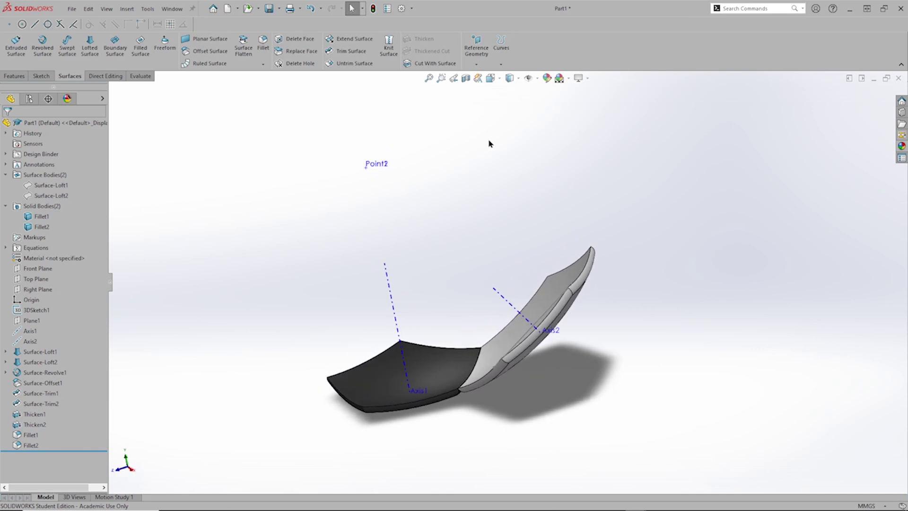
key("s")
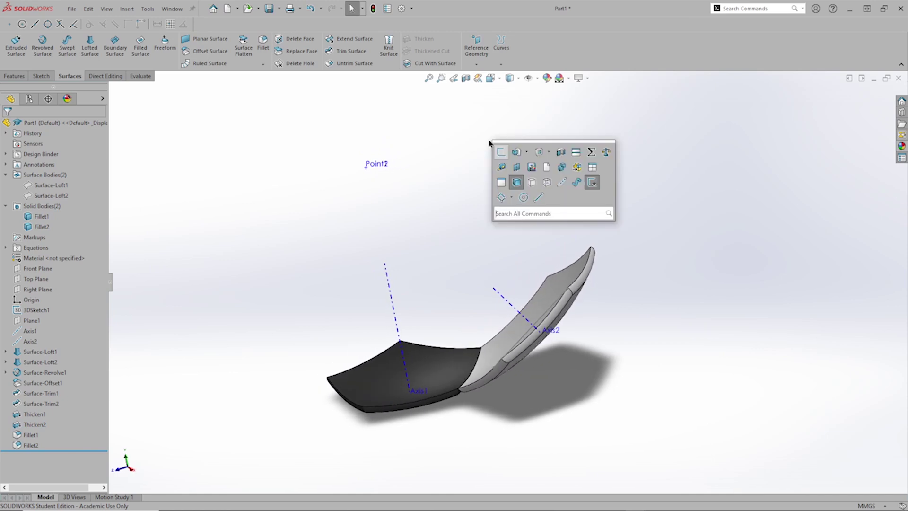
left_click(527, 168)
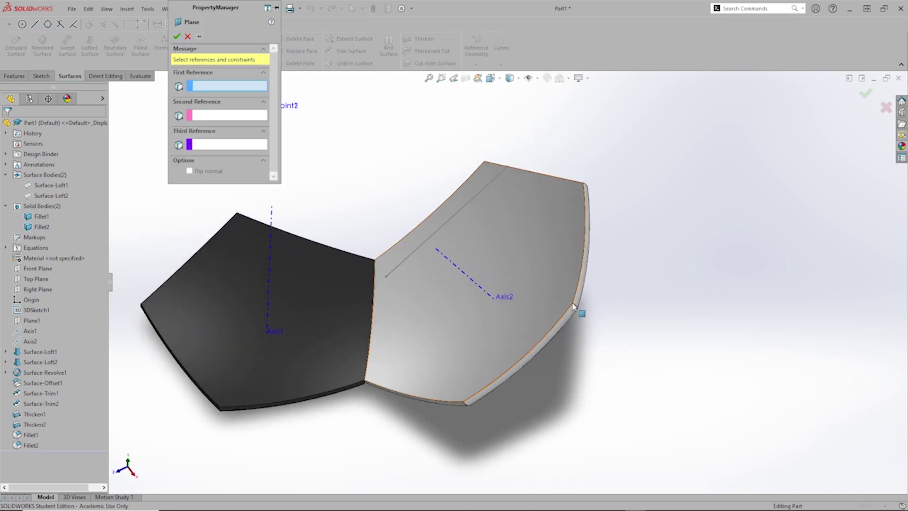
left_click(583, 184)
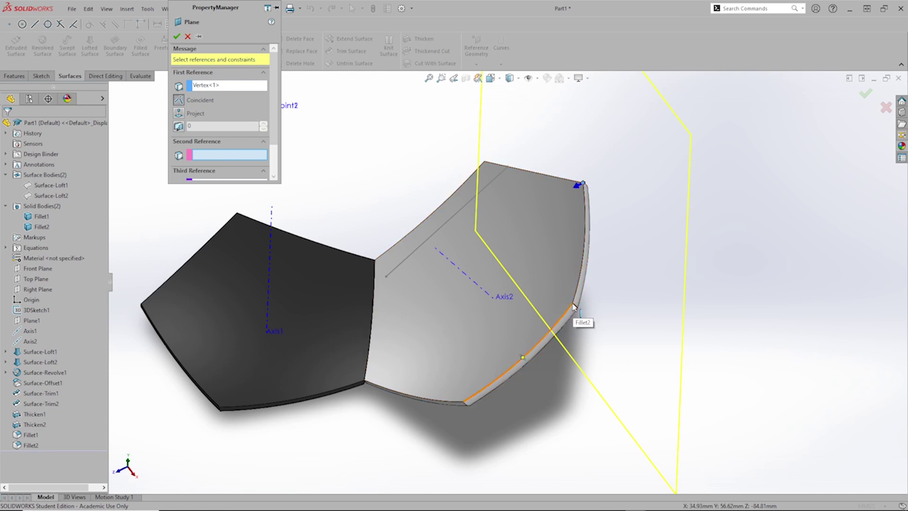
middle_click_drag(579, 318, 337, 151)
left_click(337, 152)
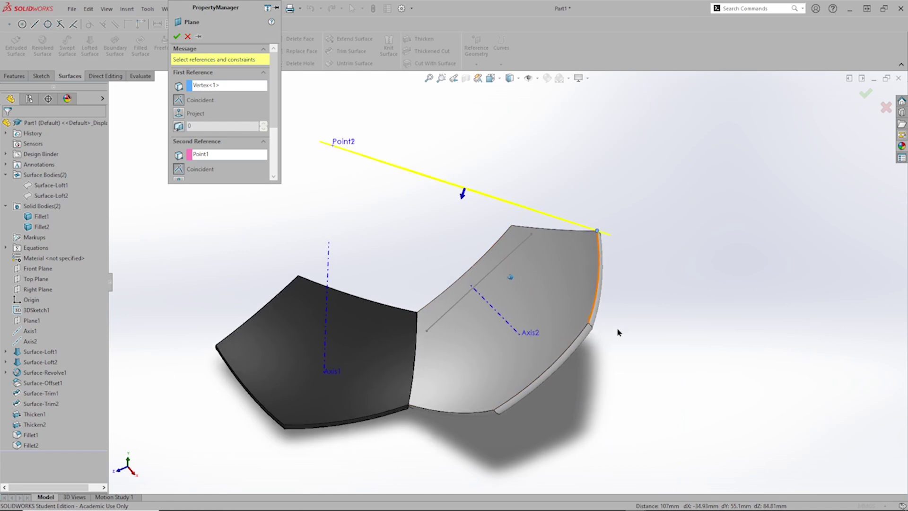
middle_click_drag(617, 330, 643, 333)
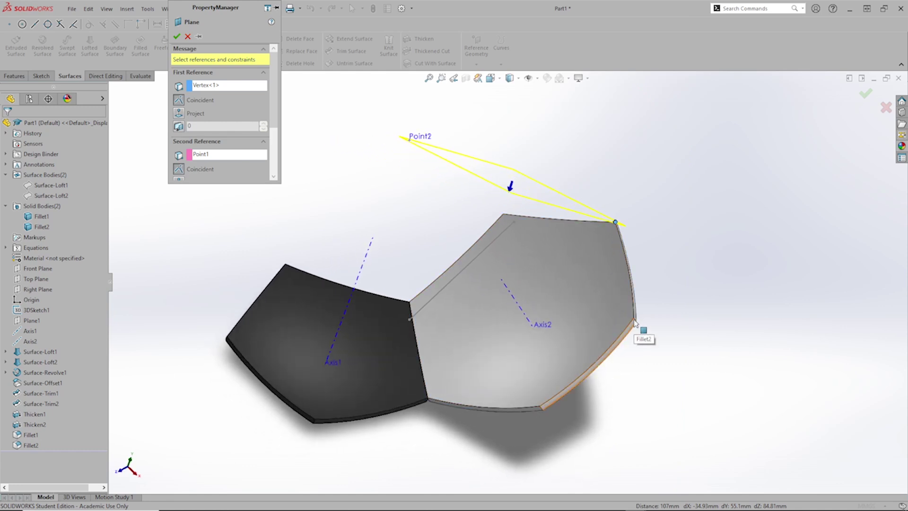
left_click(635, 319)
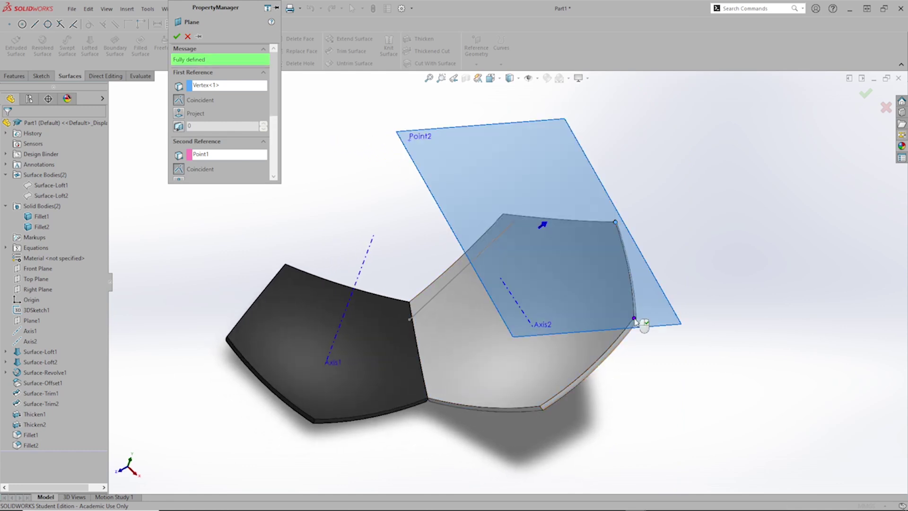
left_click(177, 36)
Mirror the pentagon and hexagon solid bodies about the new plane through the ball's center point, without merging solids.
middle_click_drag(296, 138, 681, 245)
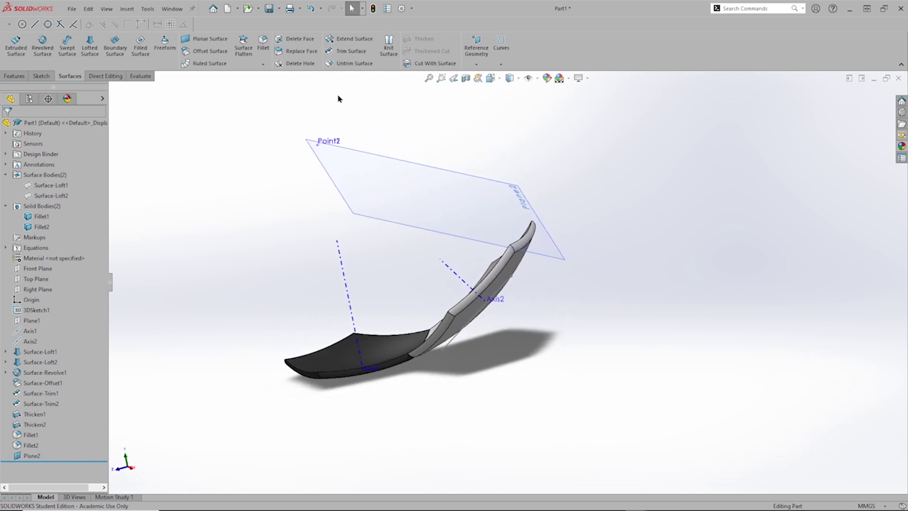
left_click(30, 78)
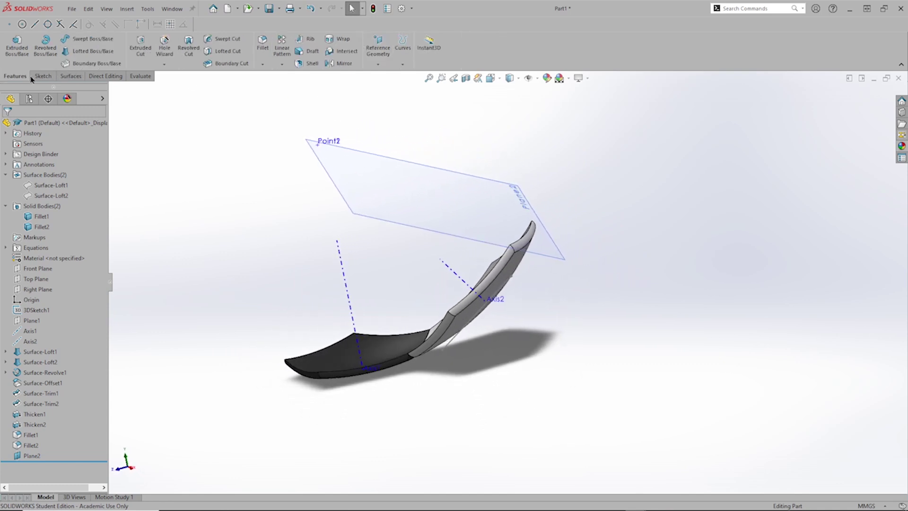
left_click(283, 65)
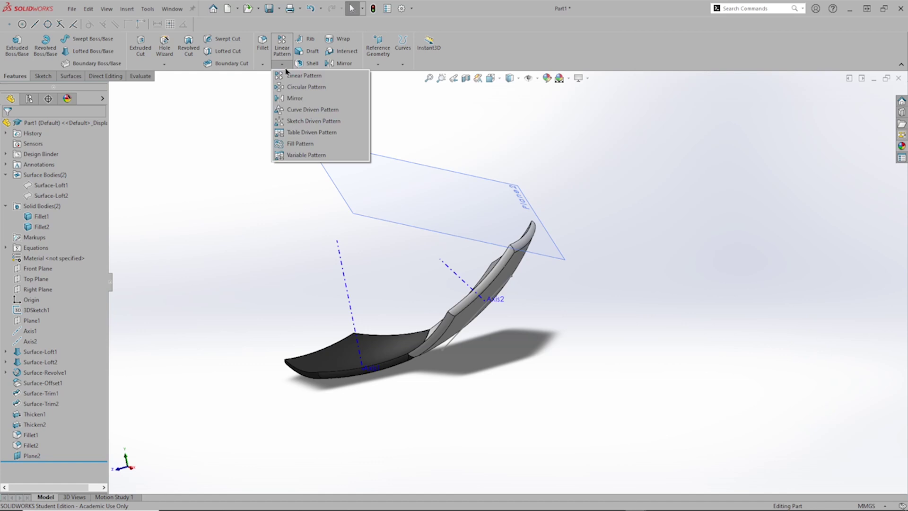
left_click(299, 98)
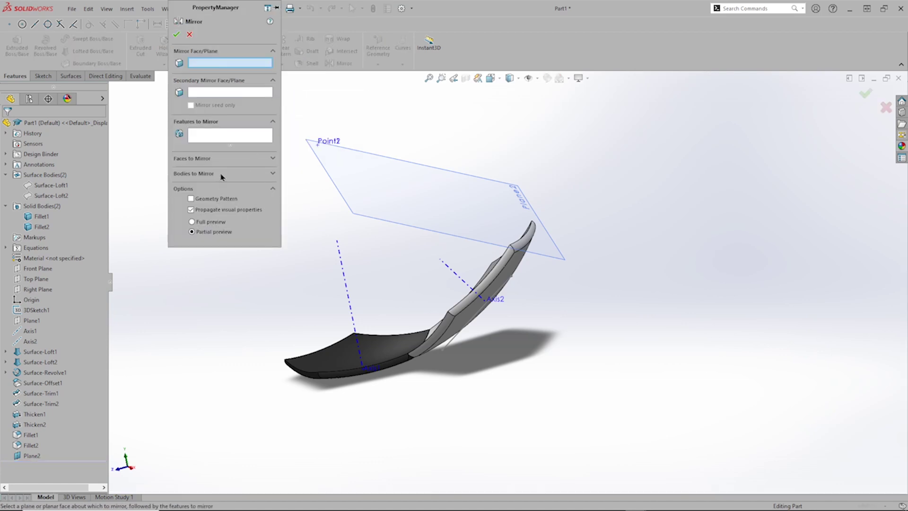
left_click(222, 177)
left_click(387, 336)
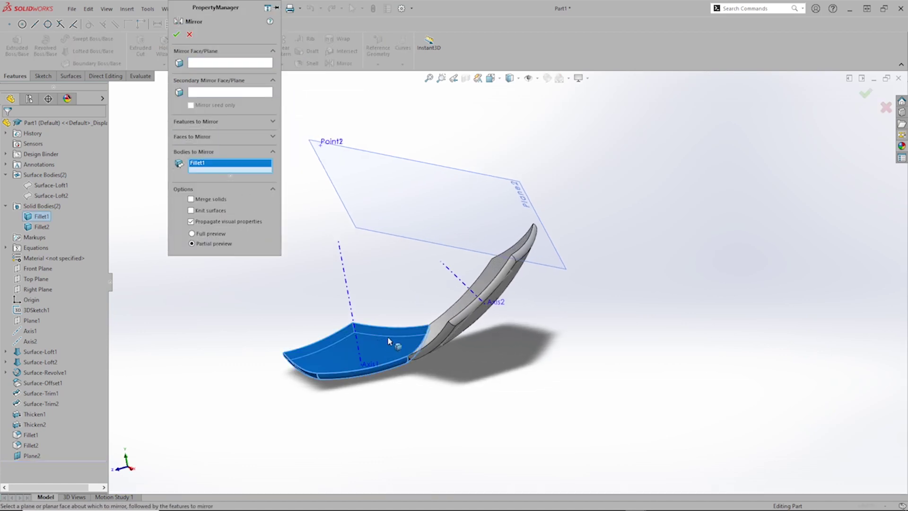
middle_click_drag(387, 336, 436, 321)
left_click(435, 321)
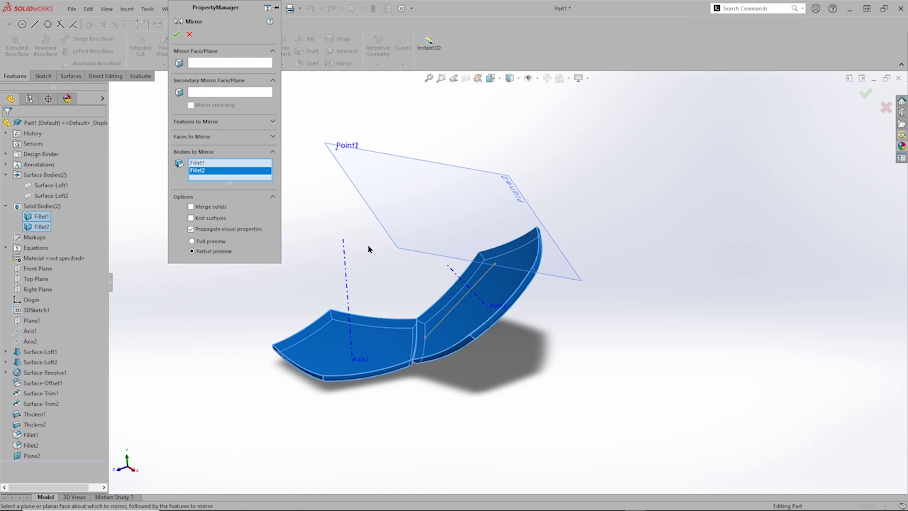
left_click(219, 62)
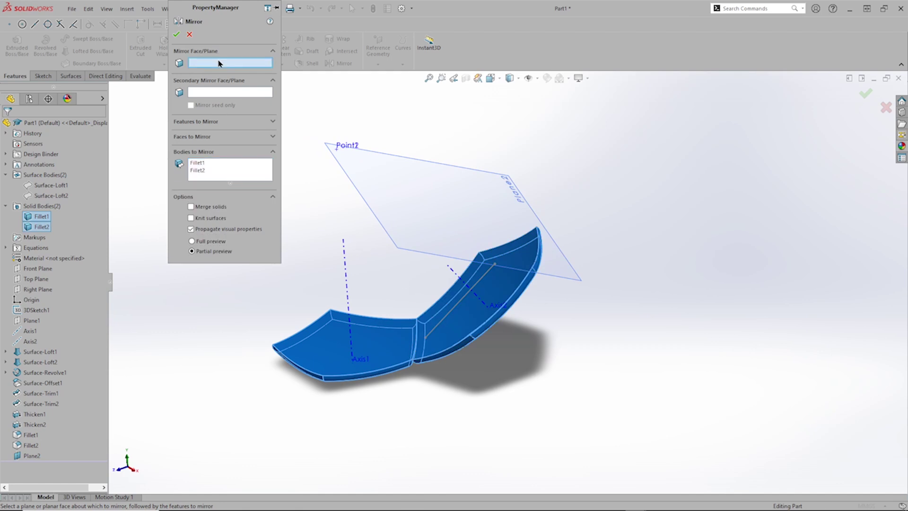
left_click(359, 176)
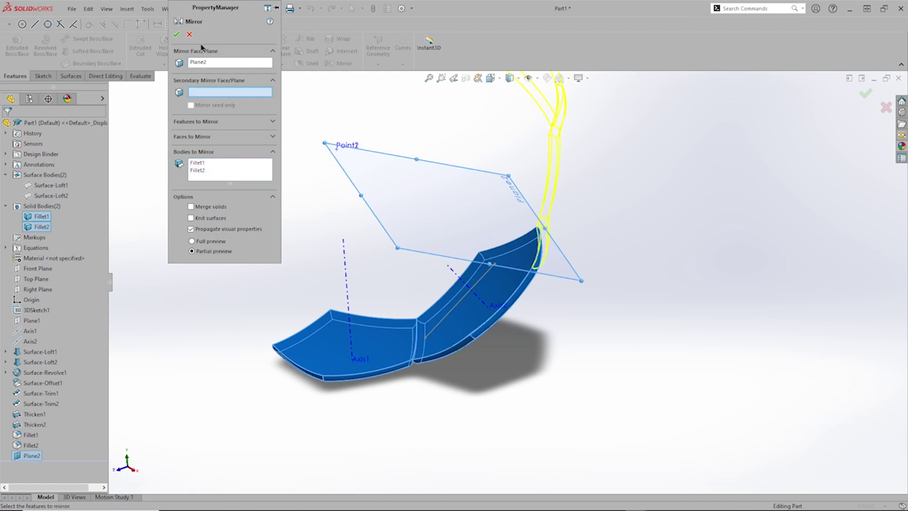
left_click(177, 36)
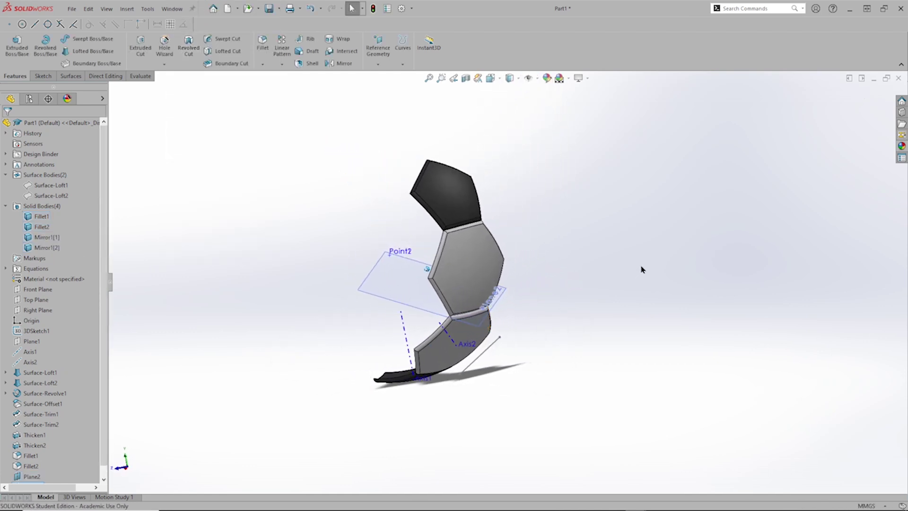
Hide the reference plane used for mirroring the panels.
left_click(388, 264)
right_click(390, 261)
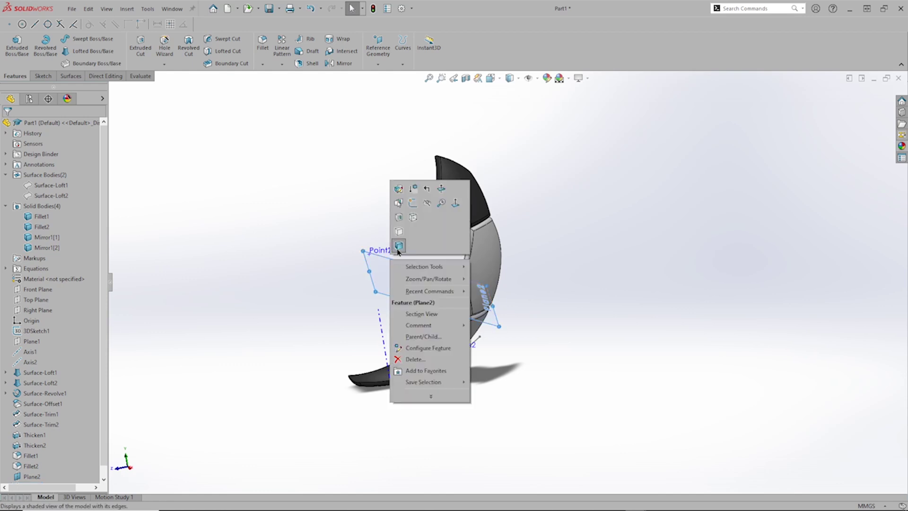
left_click(426, 202)
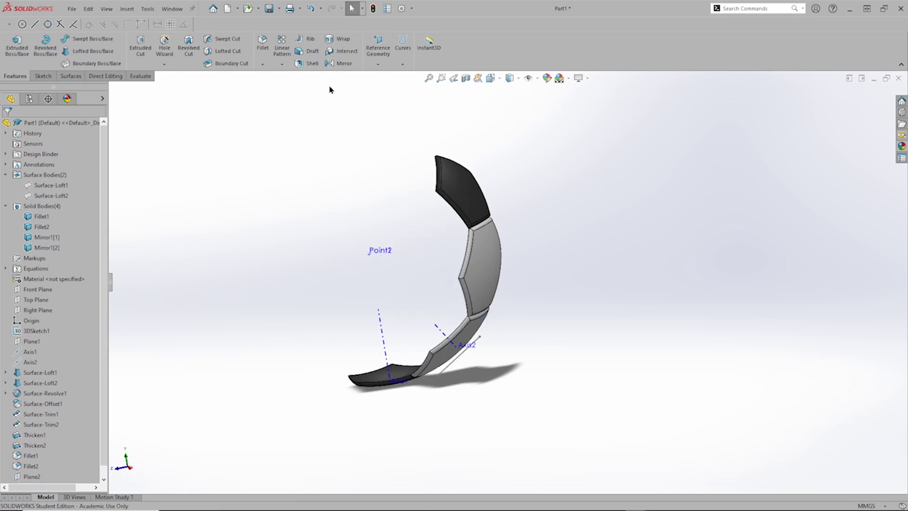
Circular-pattern the original hexagon and both mirrored bodies around Axis1, with 5 equally spaced instances over 360 degrees.
left_click(282, 64)
left_click(292, 87)
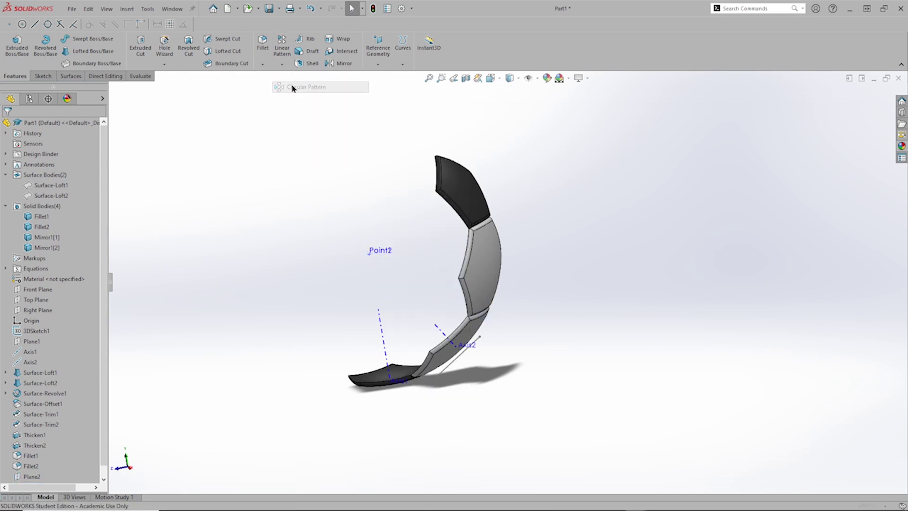
left_click(228, 67)
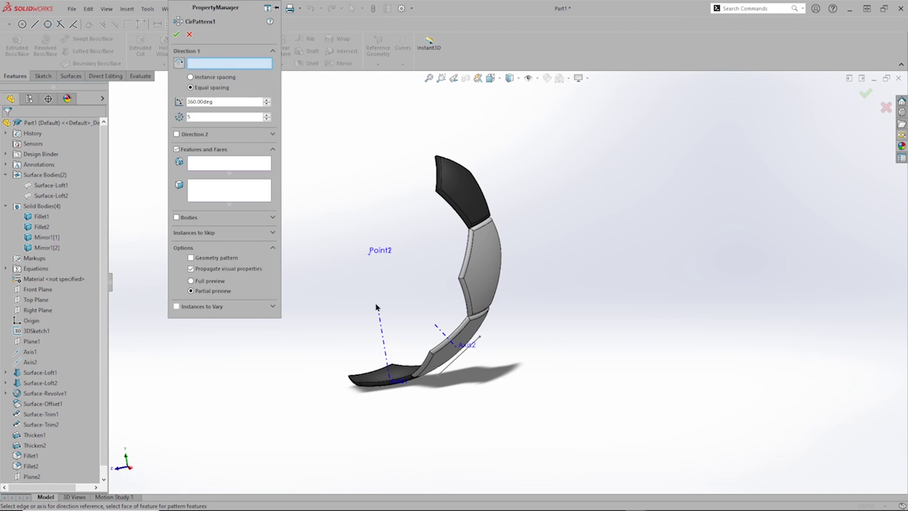
left_click(381, 334)
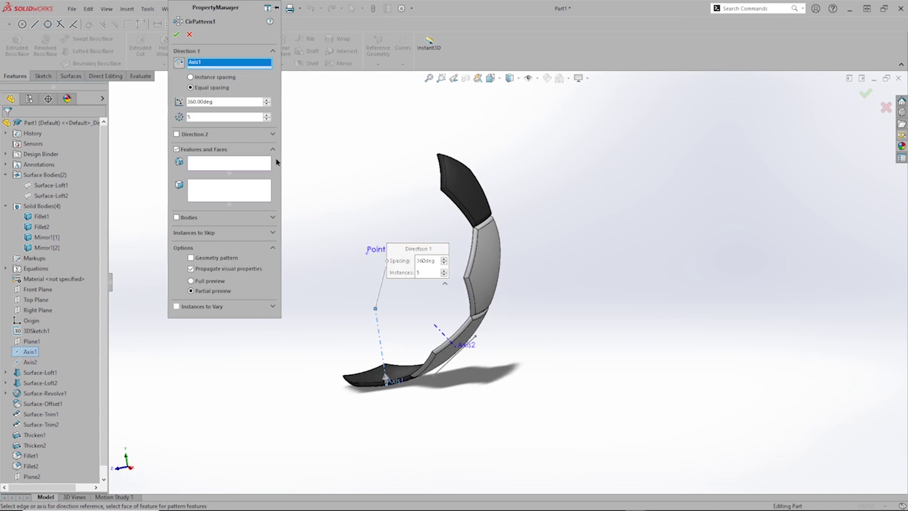
left_click(177, 218)
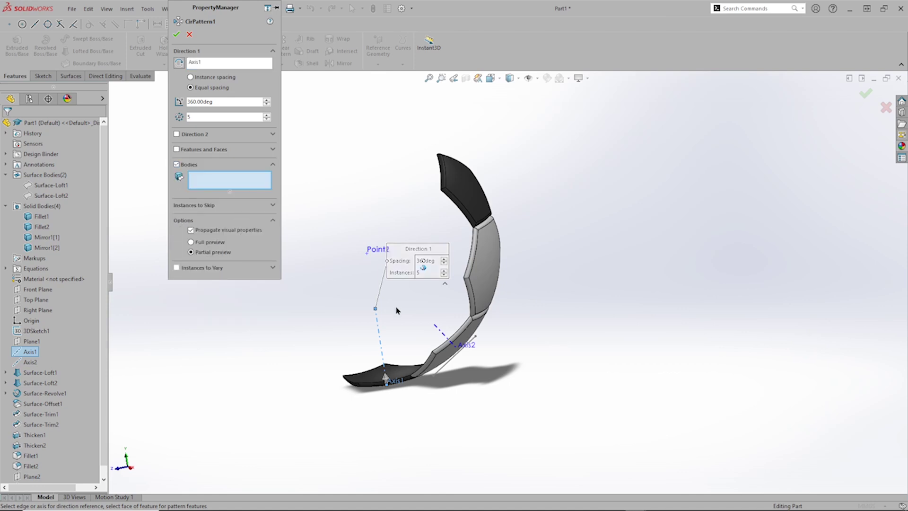
middle_click_drag(397, 310, 471, 294)
left_click(423, 358)
left_click(472, 294)
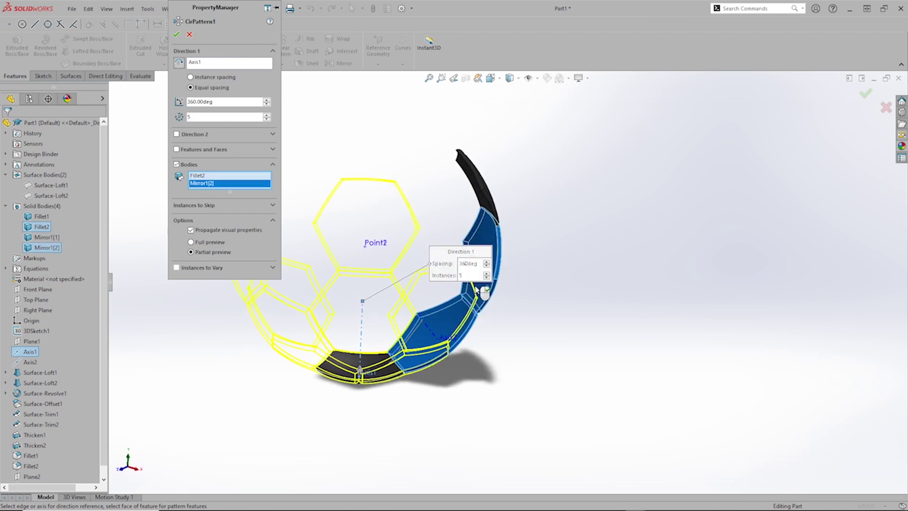
left_click(472, 189)
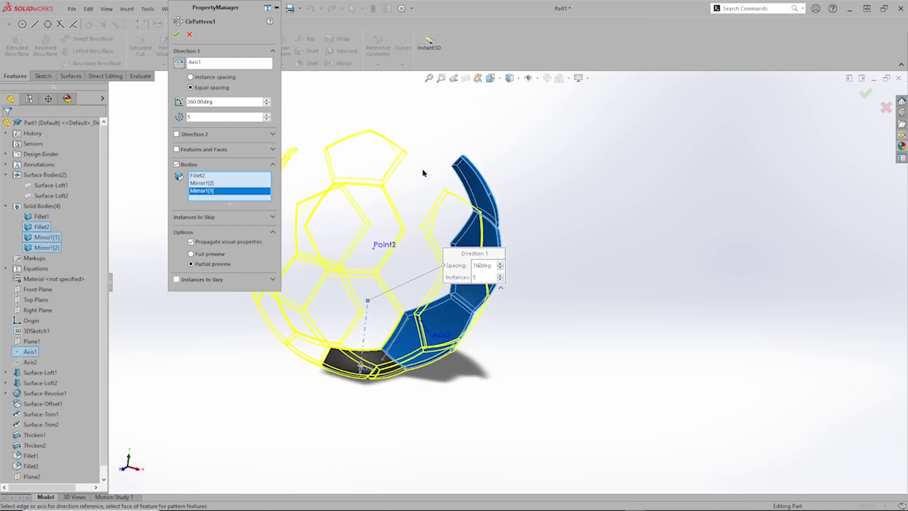
left_click(176, 34)
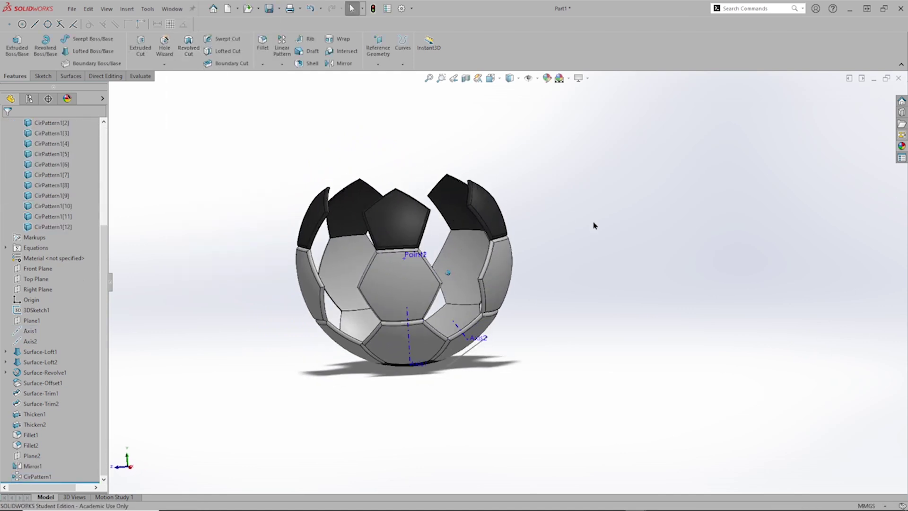
Group all solid bodies, from Fillet1 through CirPattern1[12], into a new folder under Solid Bodies.
left_click(595, 225)
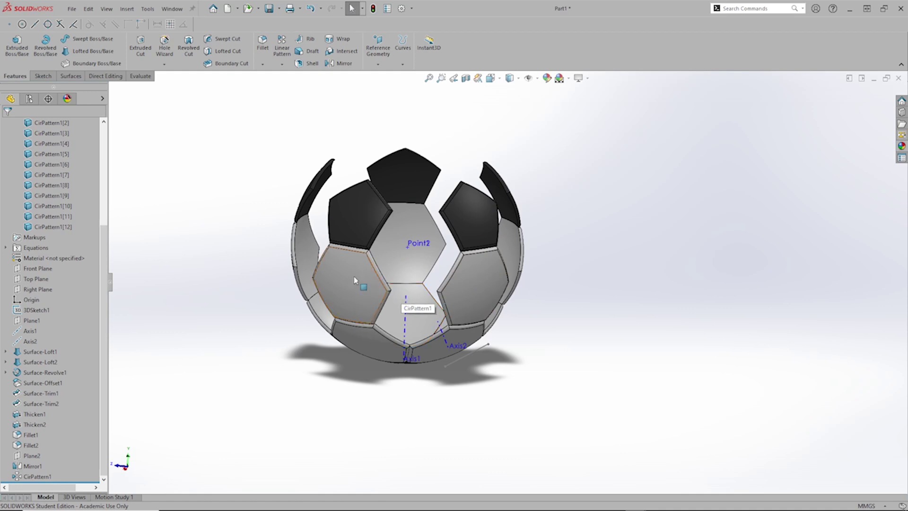
scroll(107, 244, "up", 3)
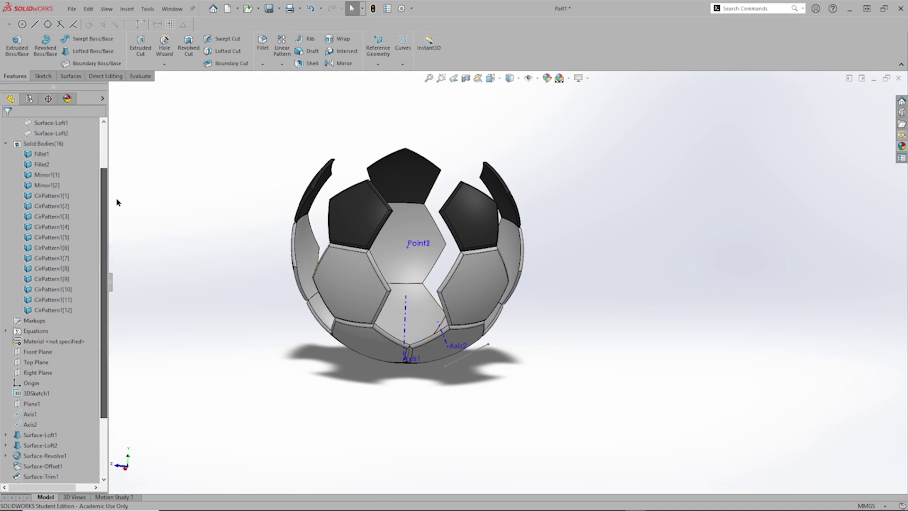
left_click(41, 154)
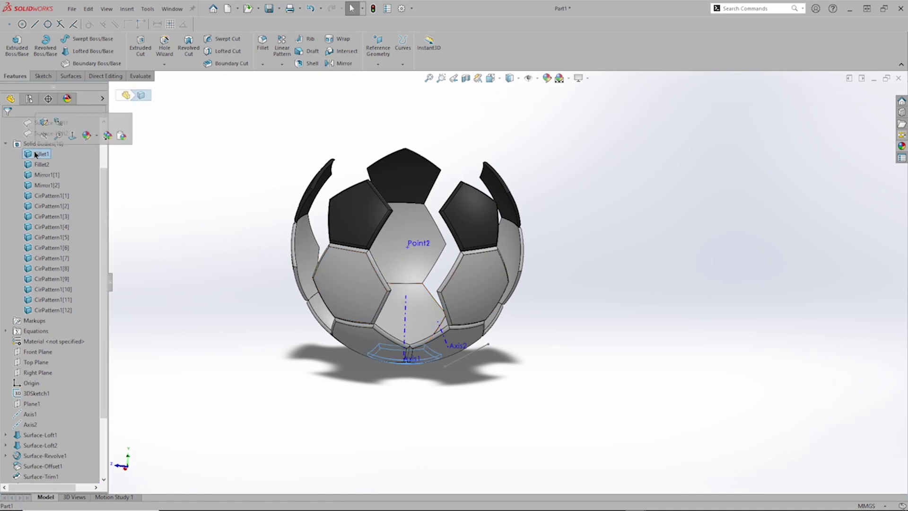
left_click(55, 310, "shift")
right_click(57, 311)
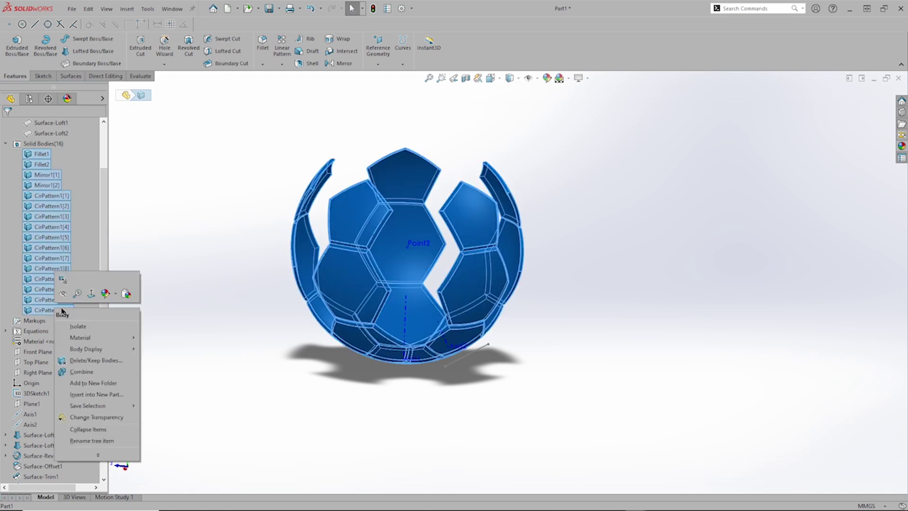
mouse_move(93, 408)
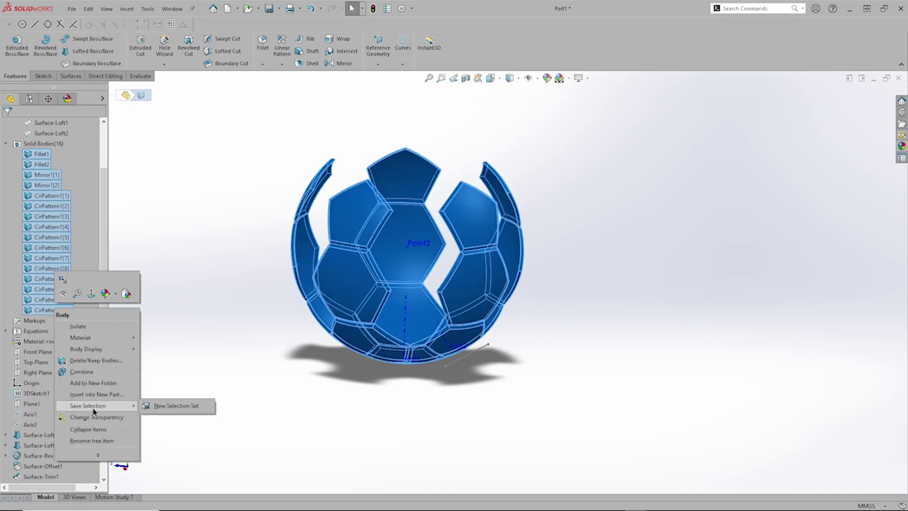
left_click(93, 383)
left_click(199, 308)
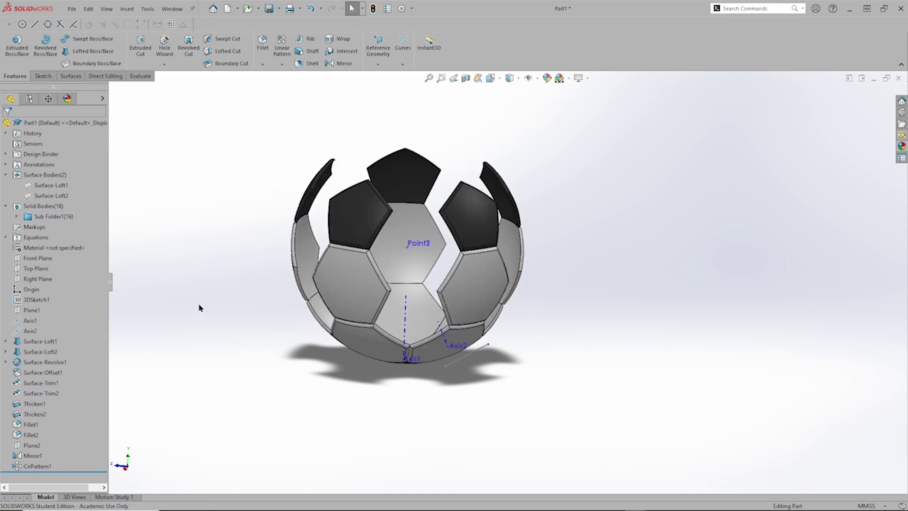
Create a reference plane parallel to the Top Plane through Point2 at the ball's center.
key("s")
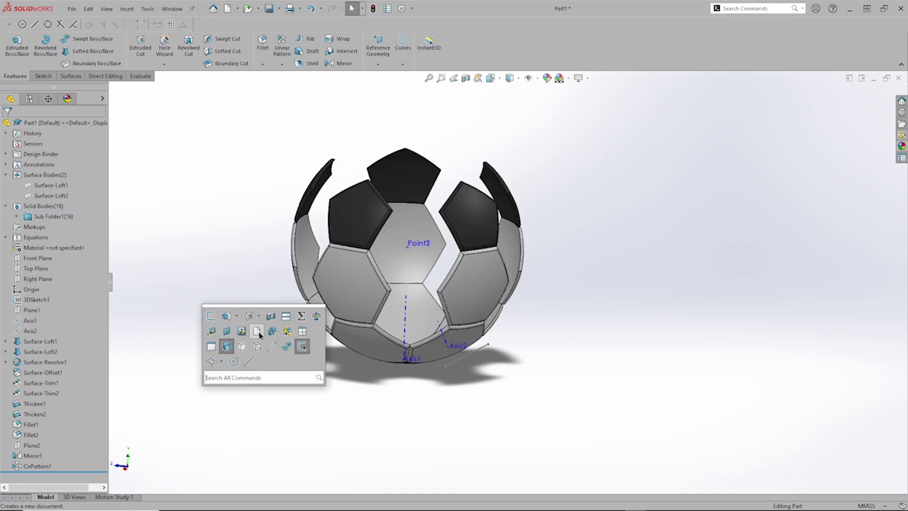
left_click(232, 335)
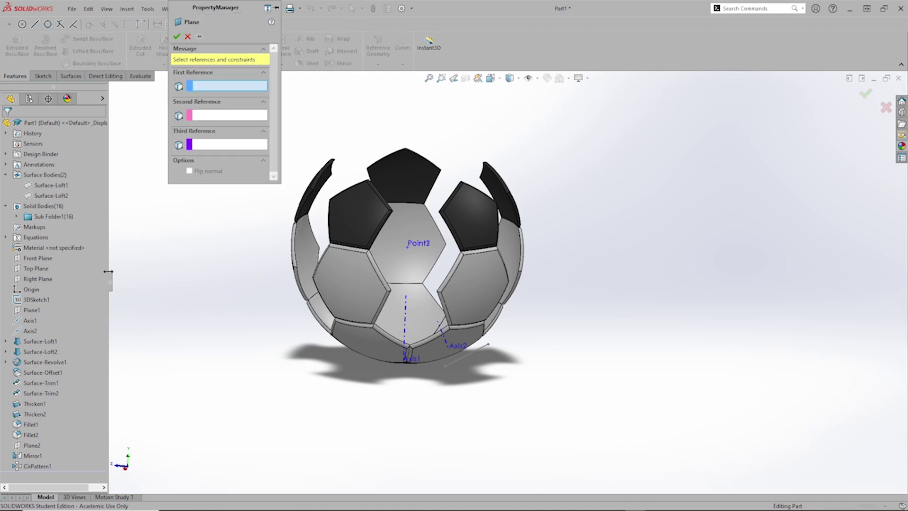
left_click(39, 269)
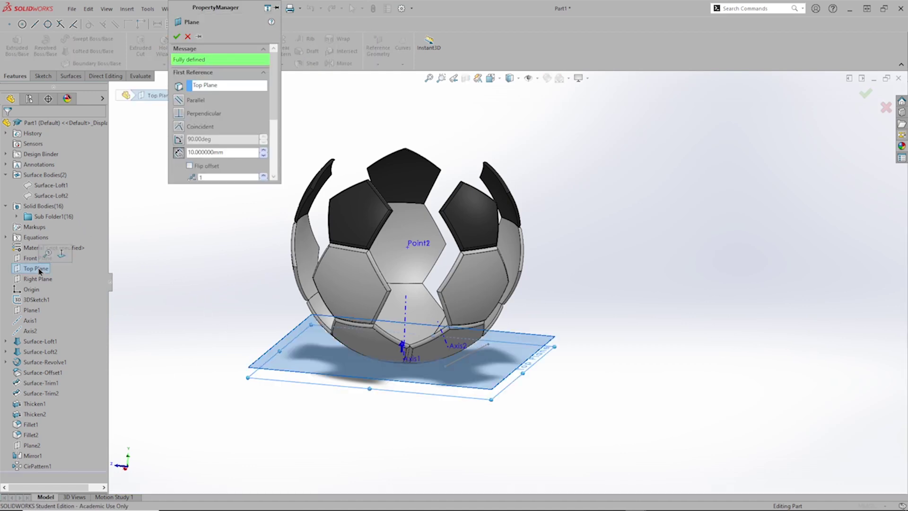
left_click(407, 246)
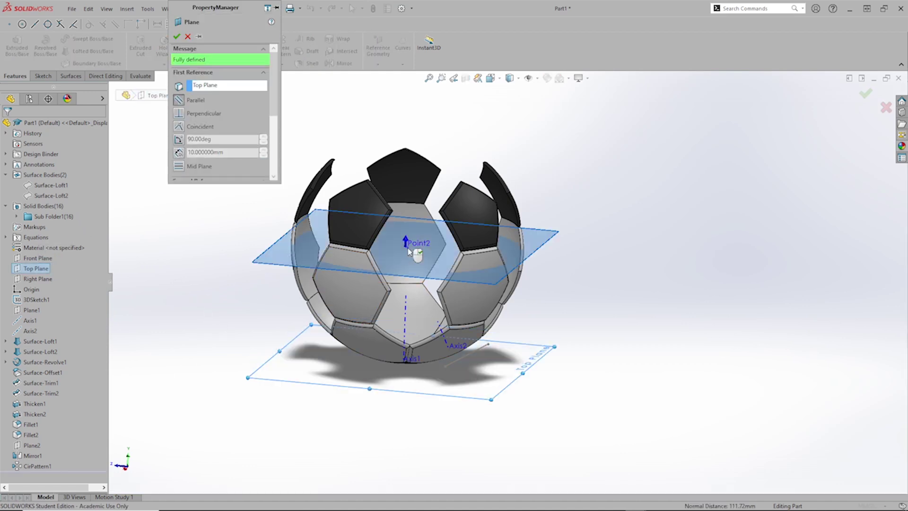
left_click(177, 36)
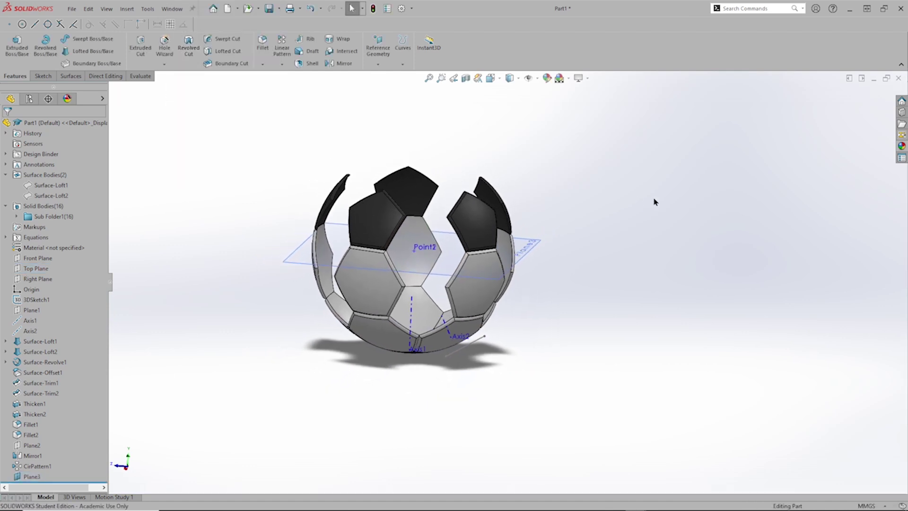
Mirror all solid bodies in the subfolder, Fillet1 through CirPattern1[12], about the new horizontal plane without merging solids.
left_click(281, 66)
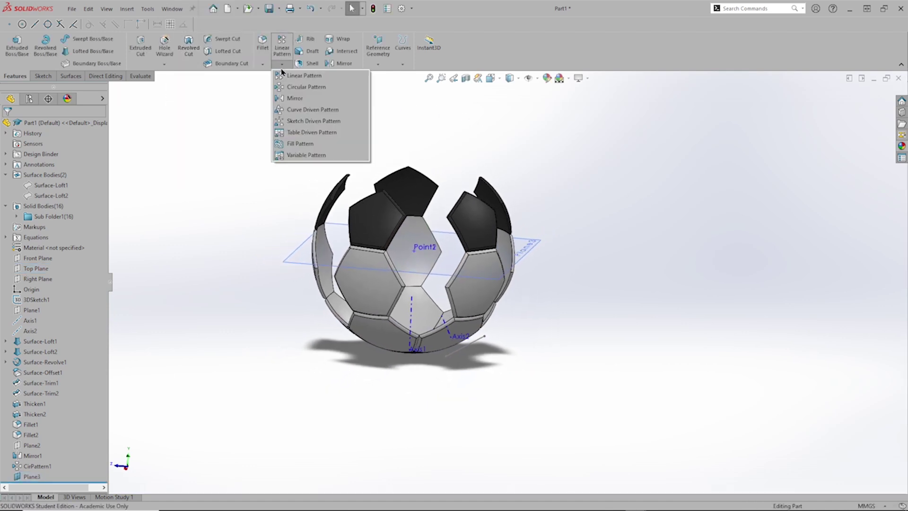
left_click(294, 98)
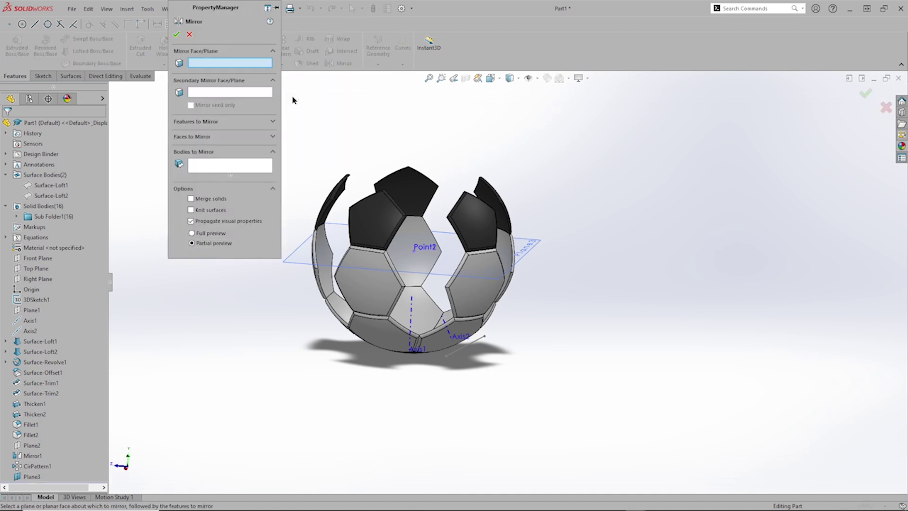
left_click(540, 250)
left_click(194, 166)
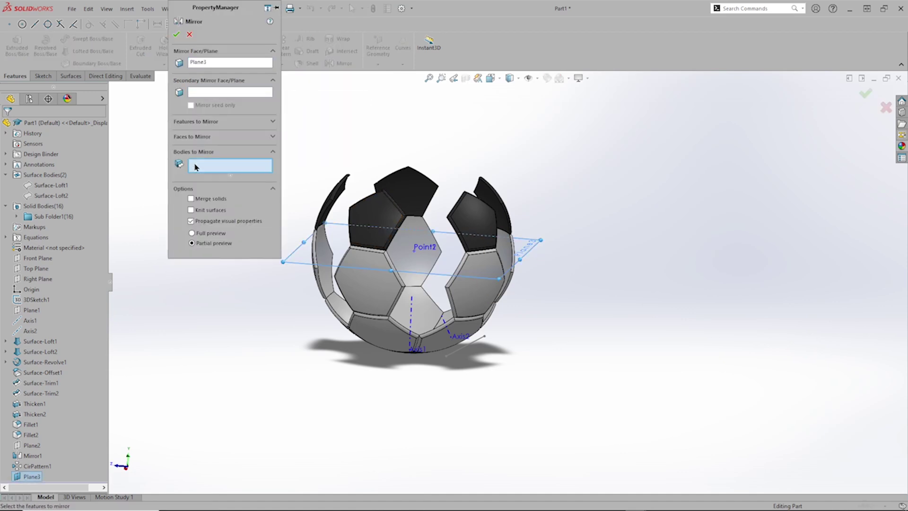
left_click(15, 216)
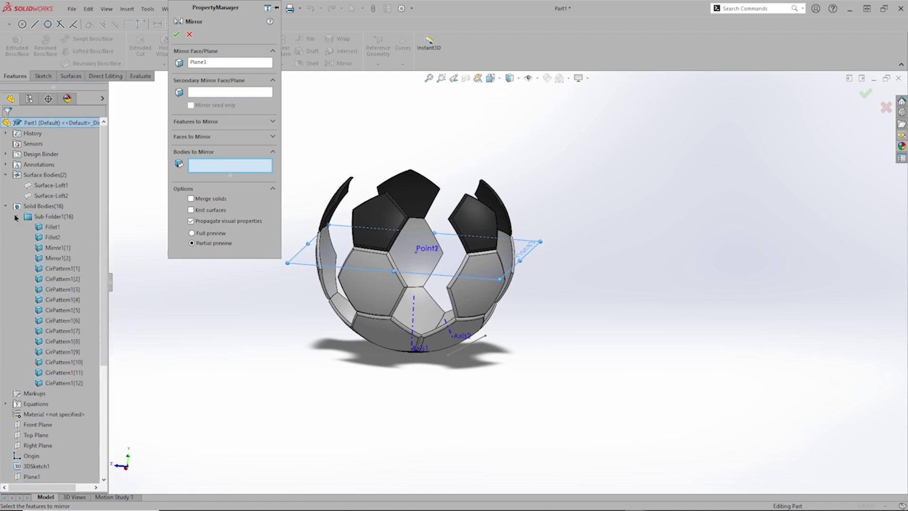
left_click(51, 227)
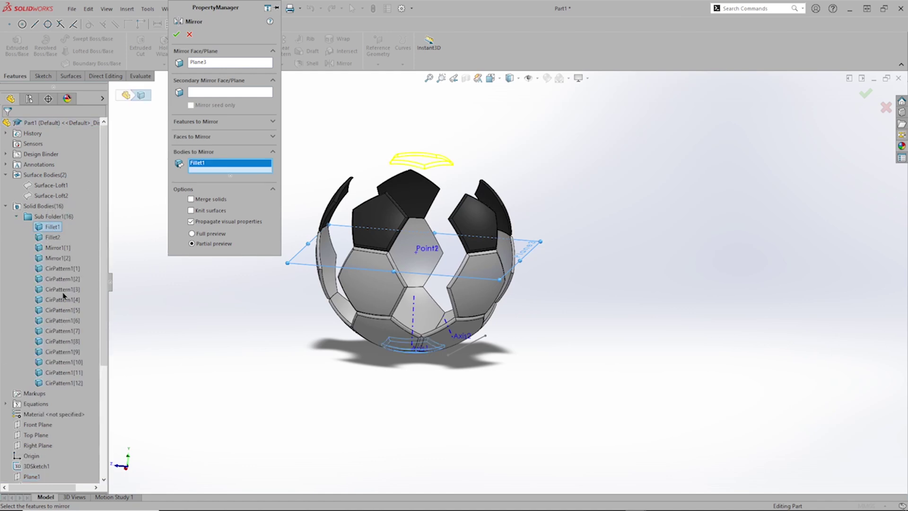
left_click(62, 382, "shift")
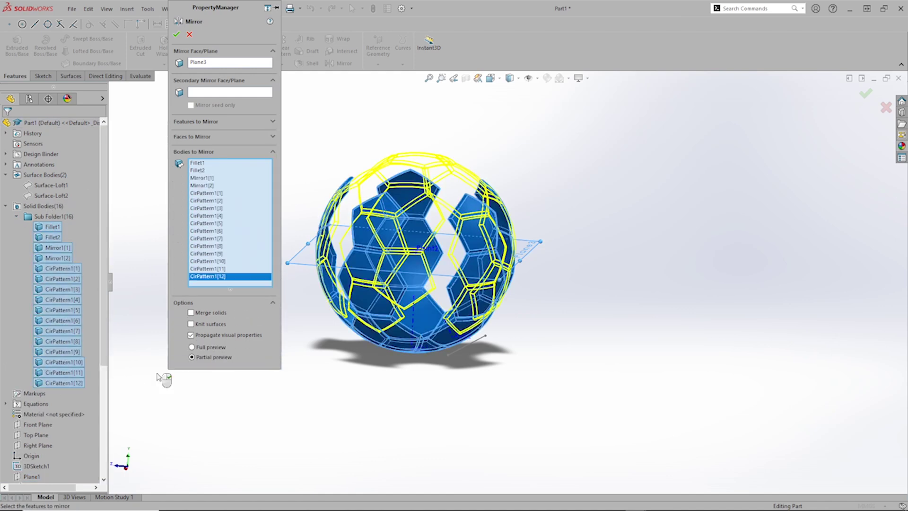
left_click(177, 35)
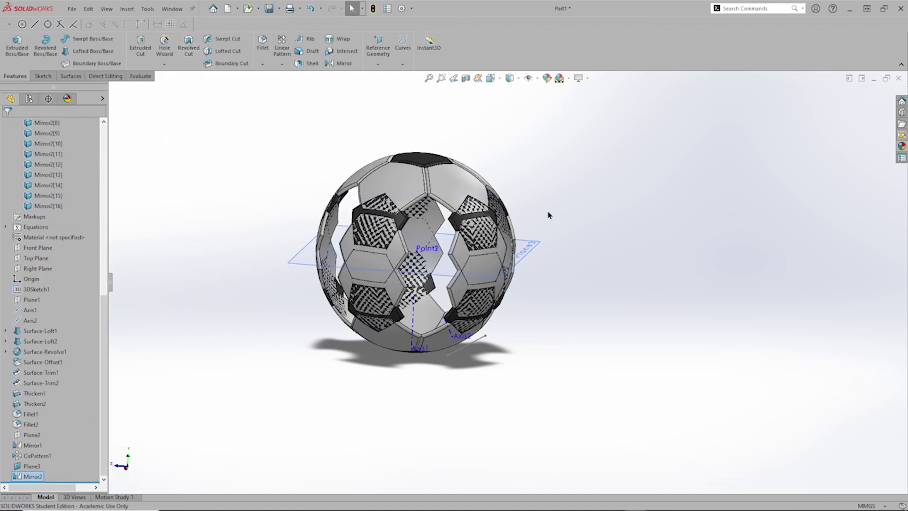
Rotate the mirrored bodies Mirror2[1] through Mirror2[16] by 36 degrees about Axis1 with Move/Copy Bodies, without copying.
left_click(105, 77)
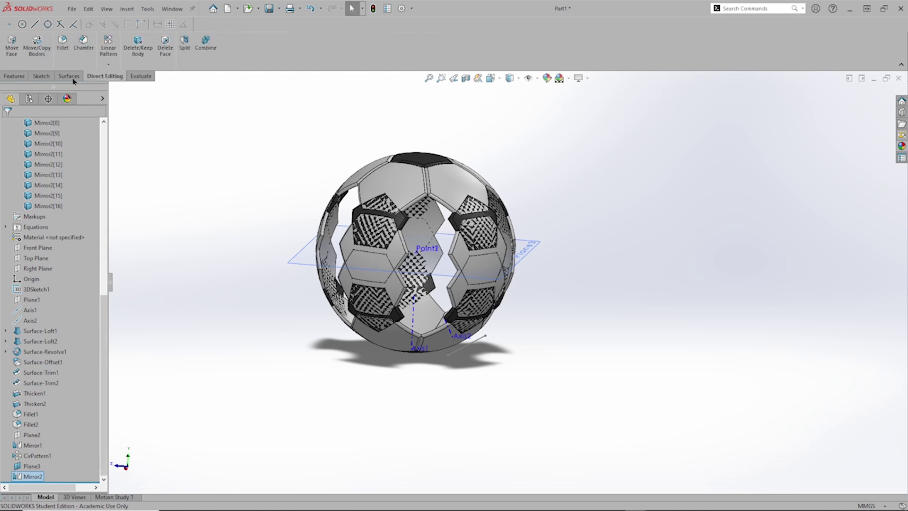
left_click(37, 45)
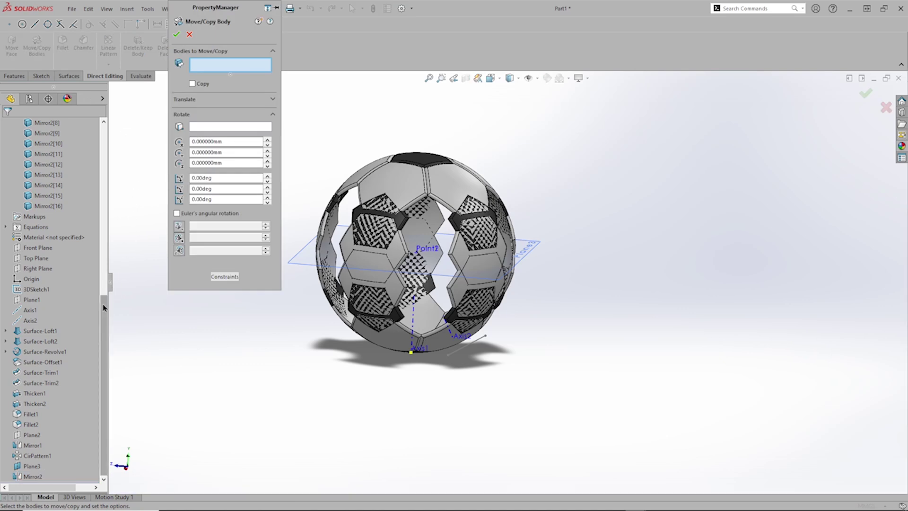
left_click_drag(105, 309, 106, 243)
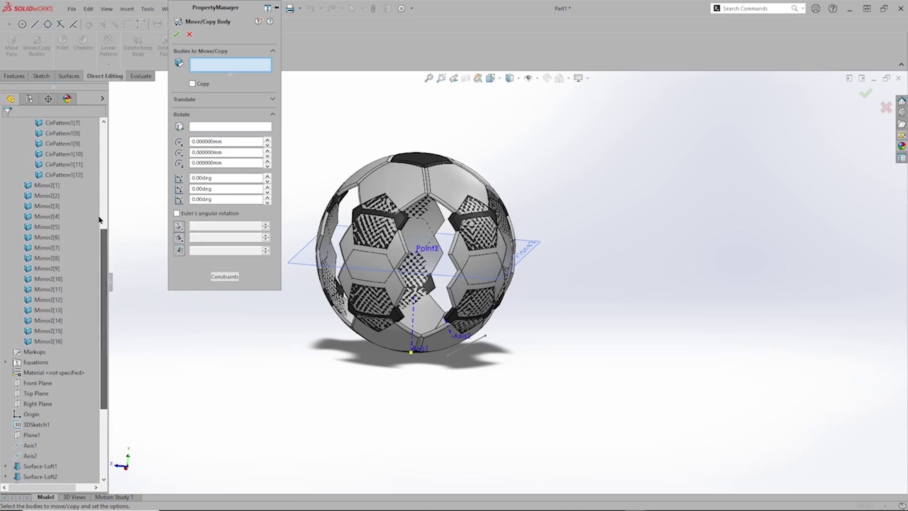
left_click(57, 174)
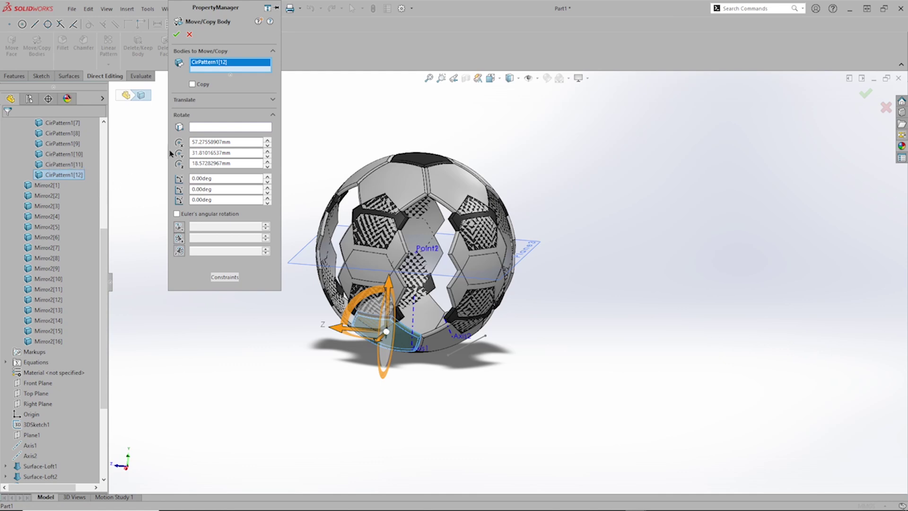
right_click(230, 71)
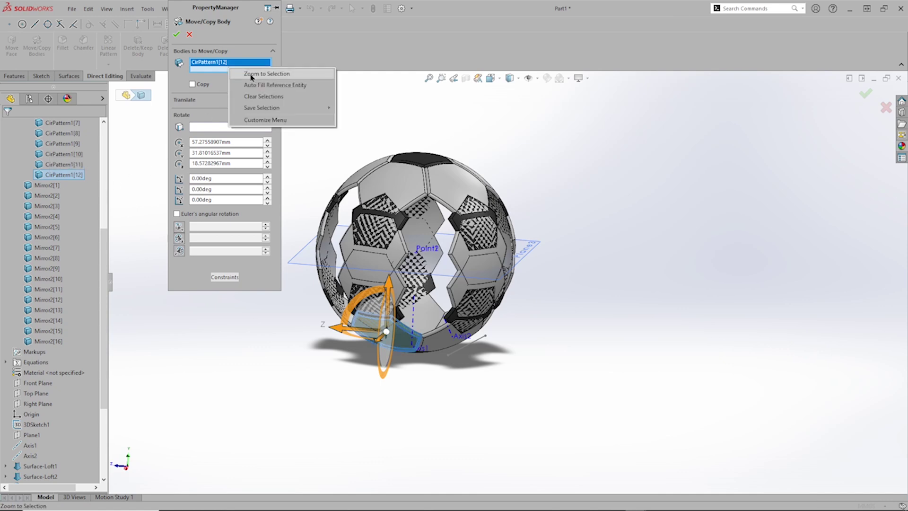
left_click(253, 96)
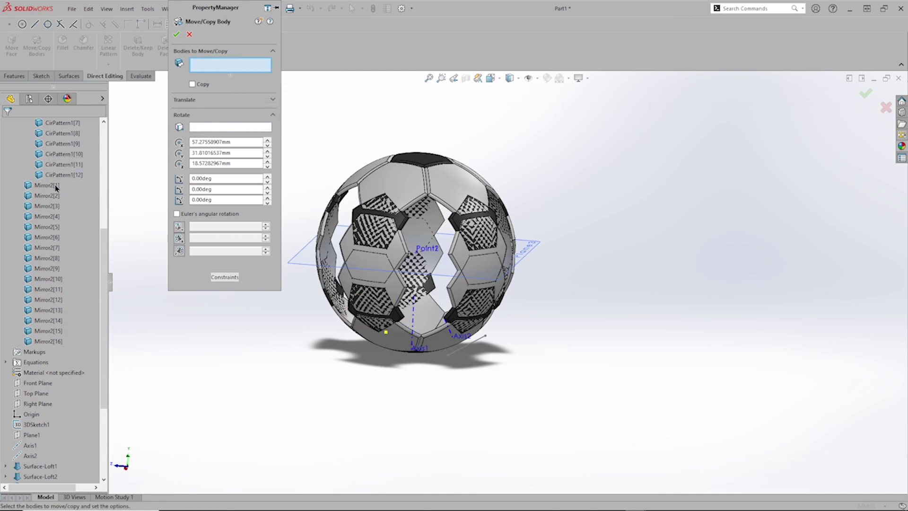
left_click(56, 186)
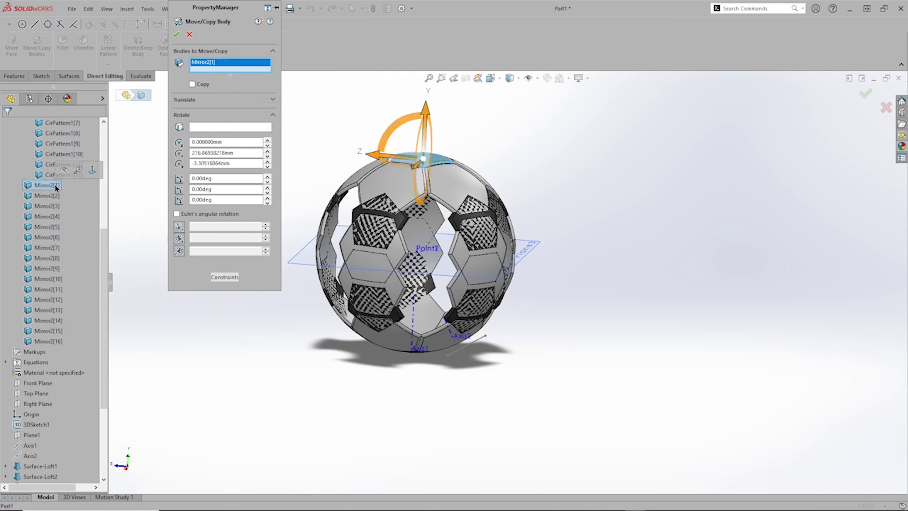
left_click(51, 341, "shift")
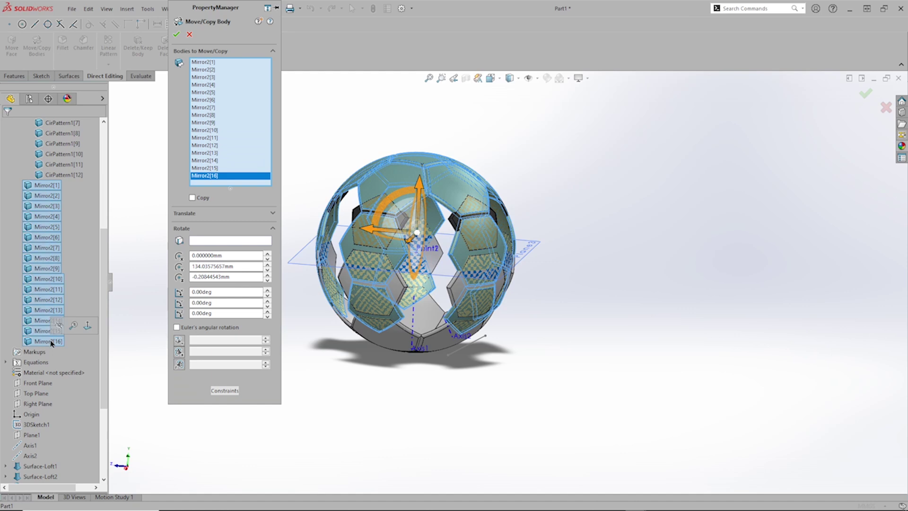
left_click(202, 243)
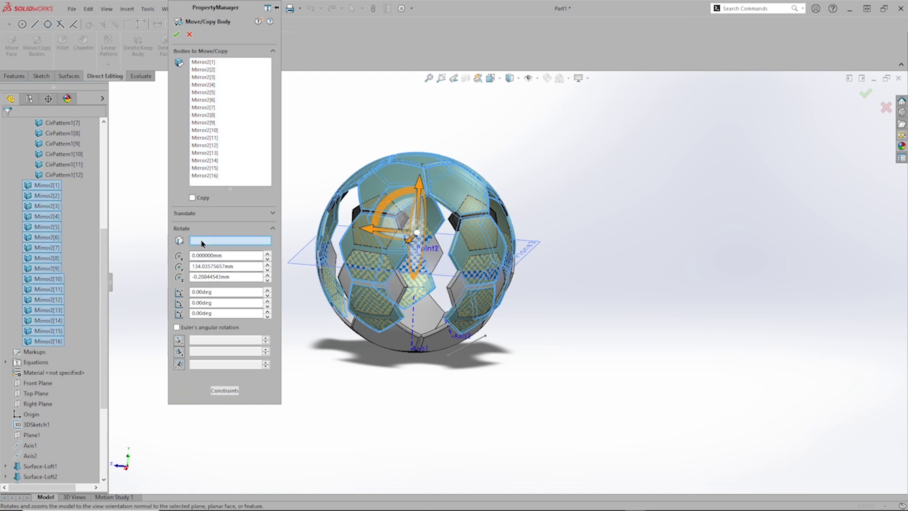
left_click(416, 319)
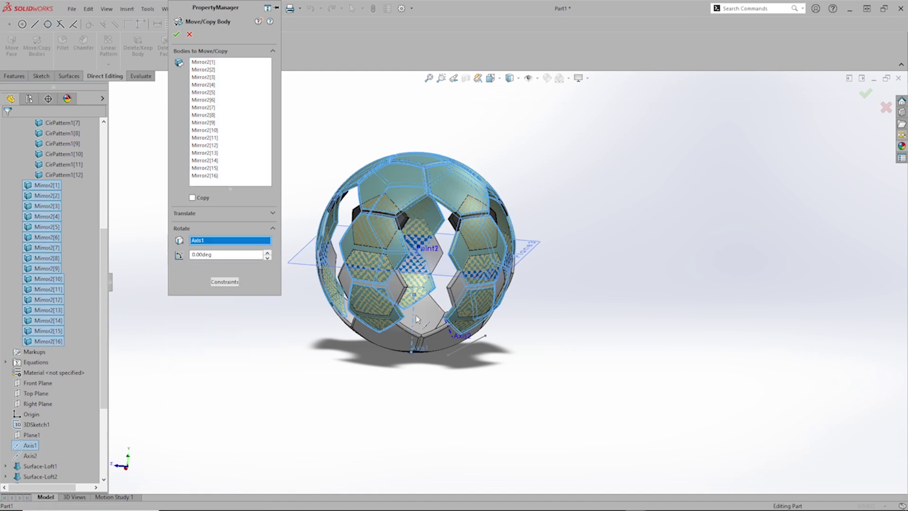
left_click(219, 254)
type("36")
key("Return")
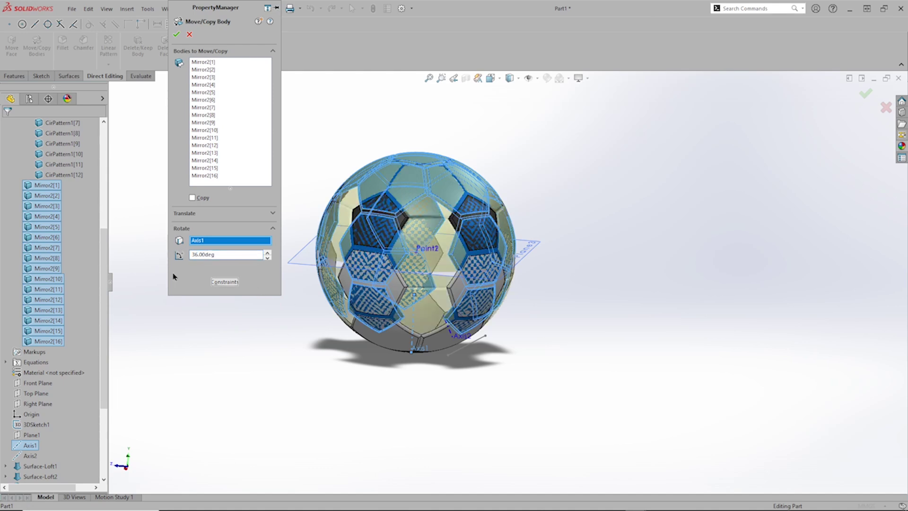
left_click(177, 35)
left_click(614, 241)
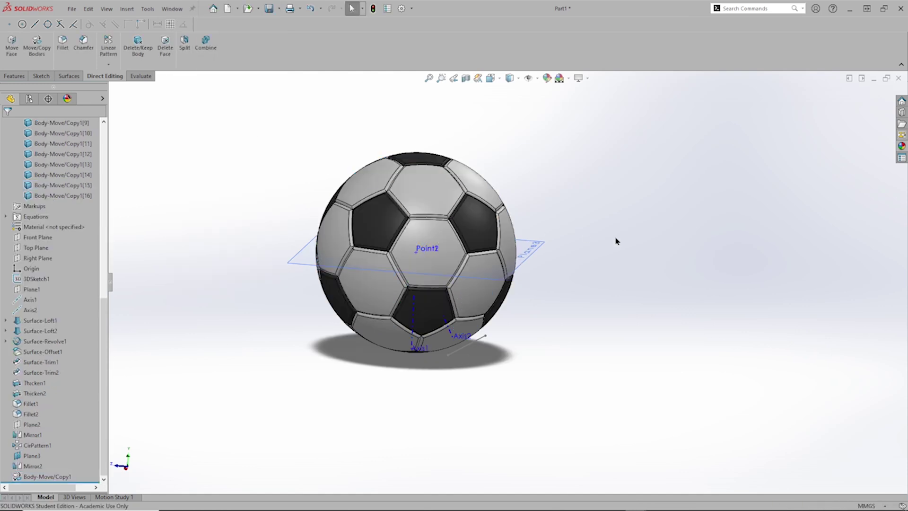
Hide all planes, axes, points and sketches in the graphics area.
left_click(538, 81)
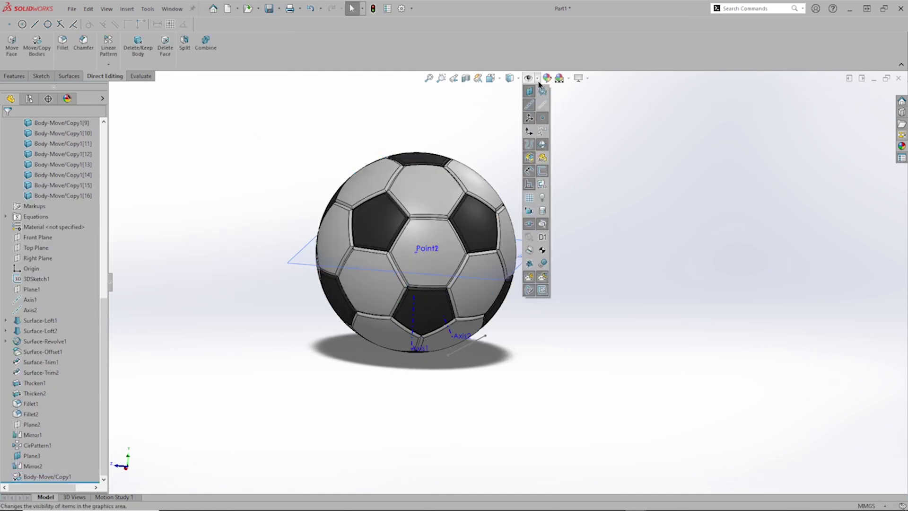
left_click(531, 93)
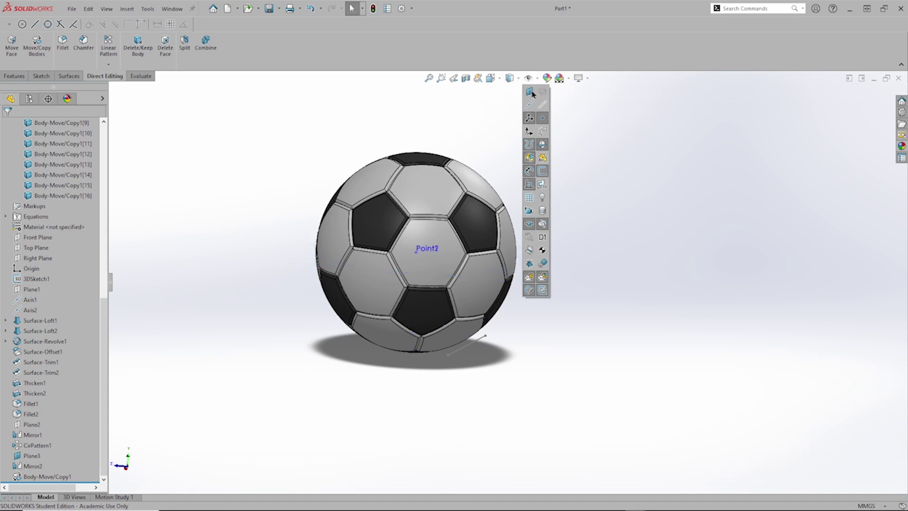
left_click(545, 120)
left_click(543, 170)
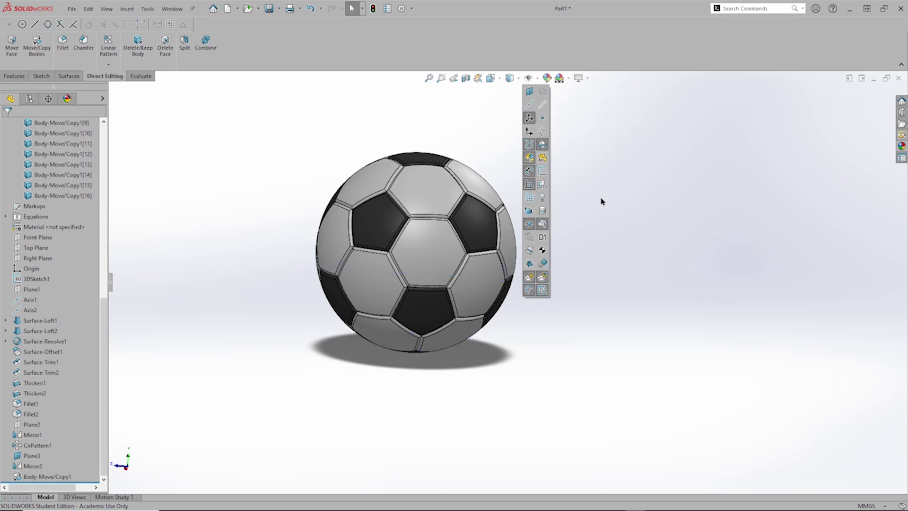
Examine the completed soccer ball up close from several sides.
scroll(604, 201, "down", 3)
middle_click_drag(604, 202, 664, 216)
key("Right")
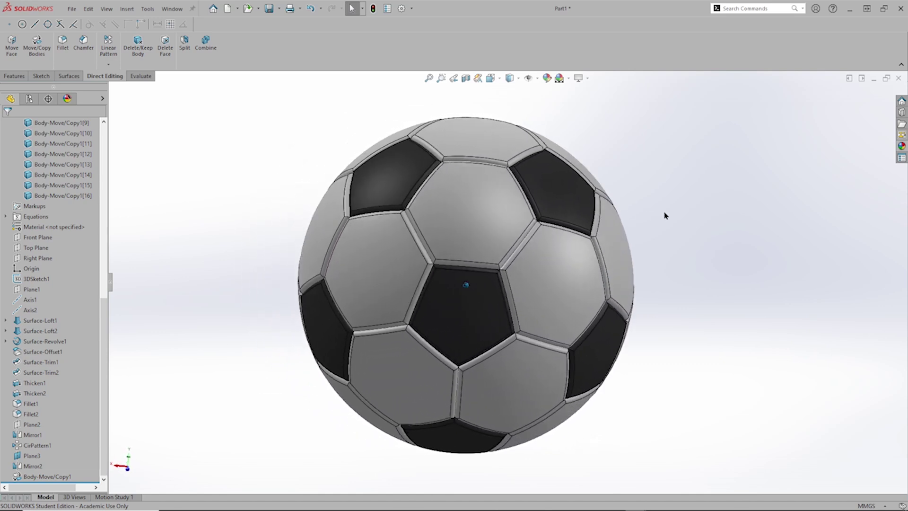
key("Right")
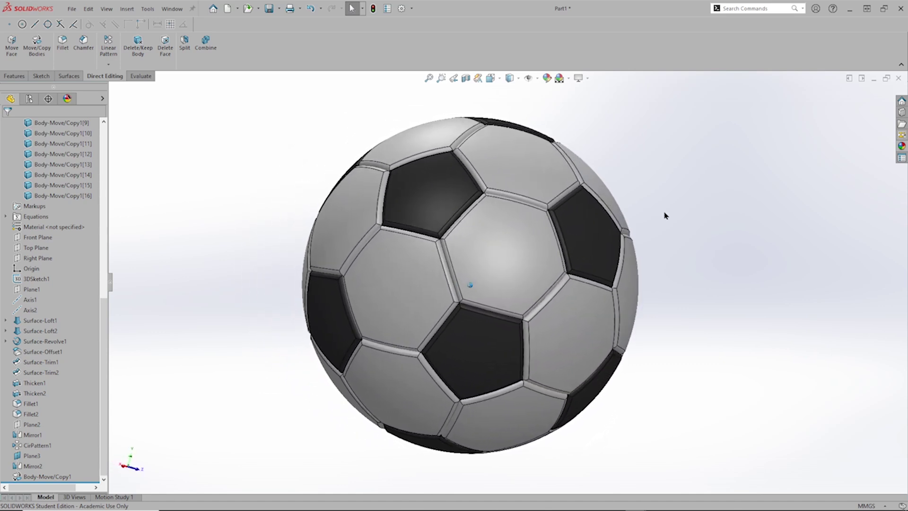
key("Right")
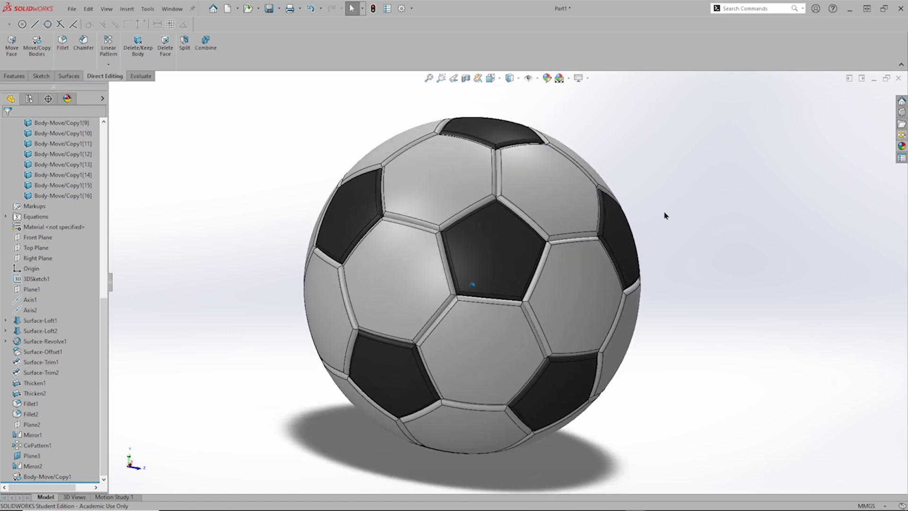
key("Right")
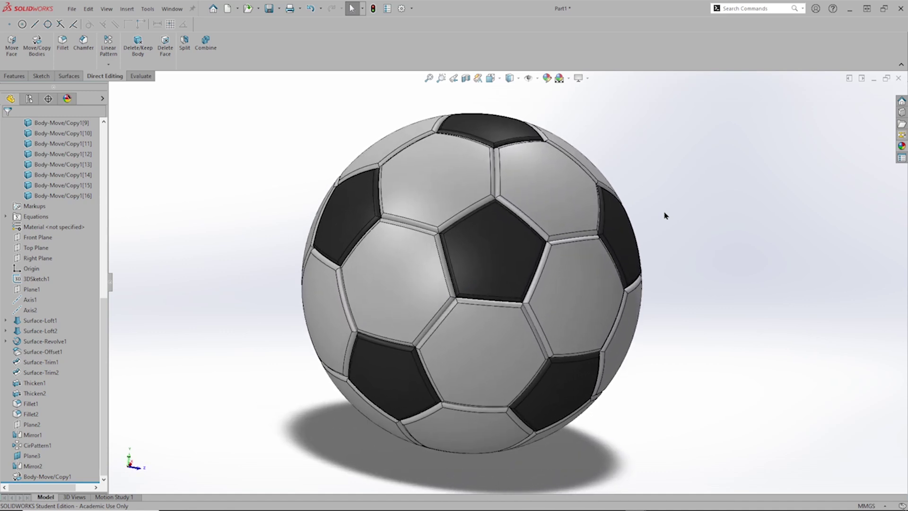